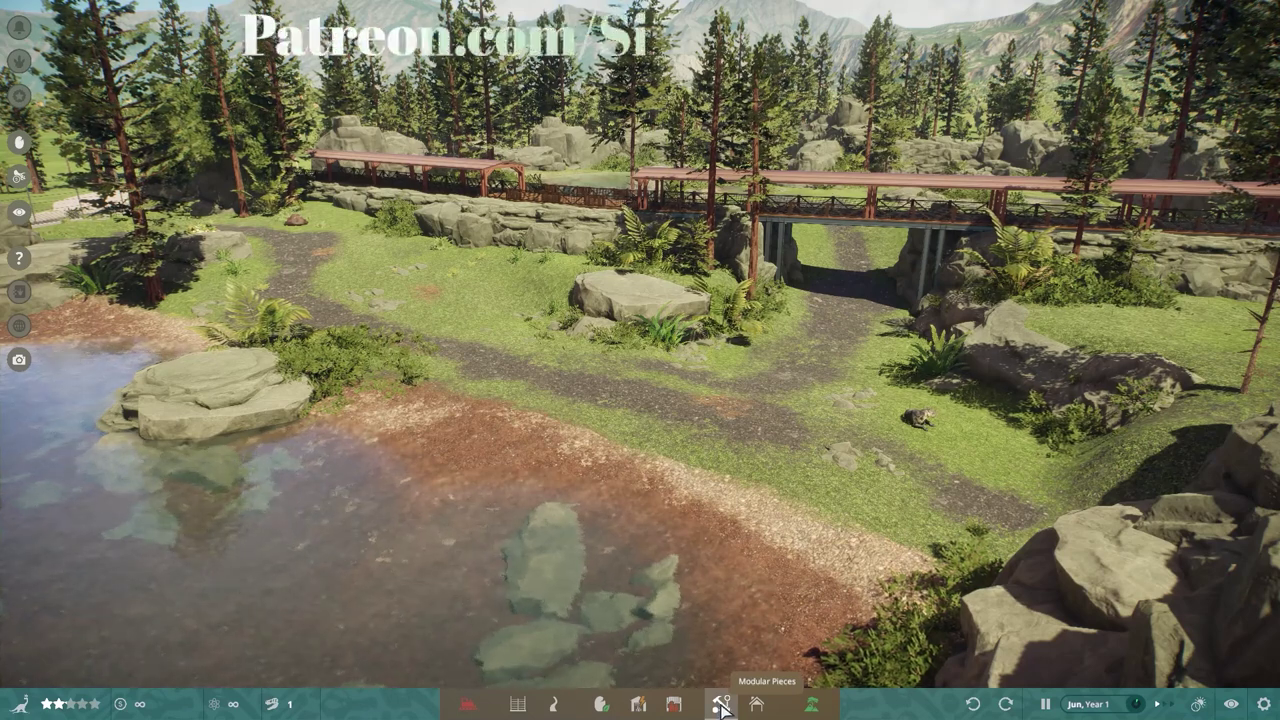
- Place Floor Flat wall pieces edge to edge on the shore beside the pond to form a two-by-two platform
click(720, 706)
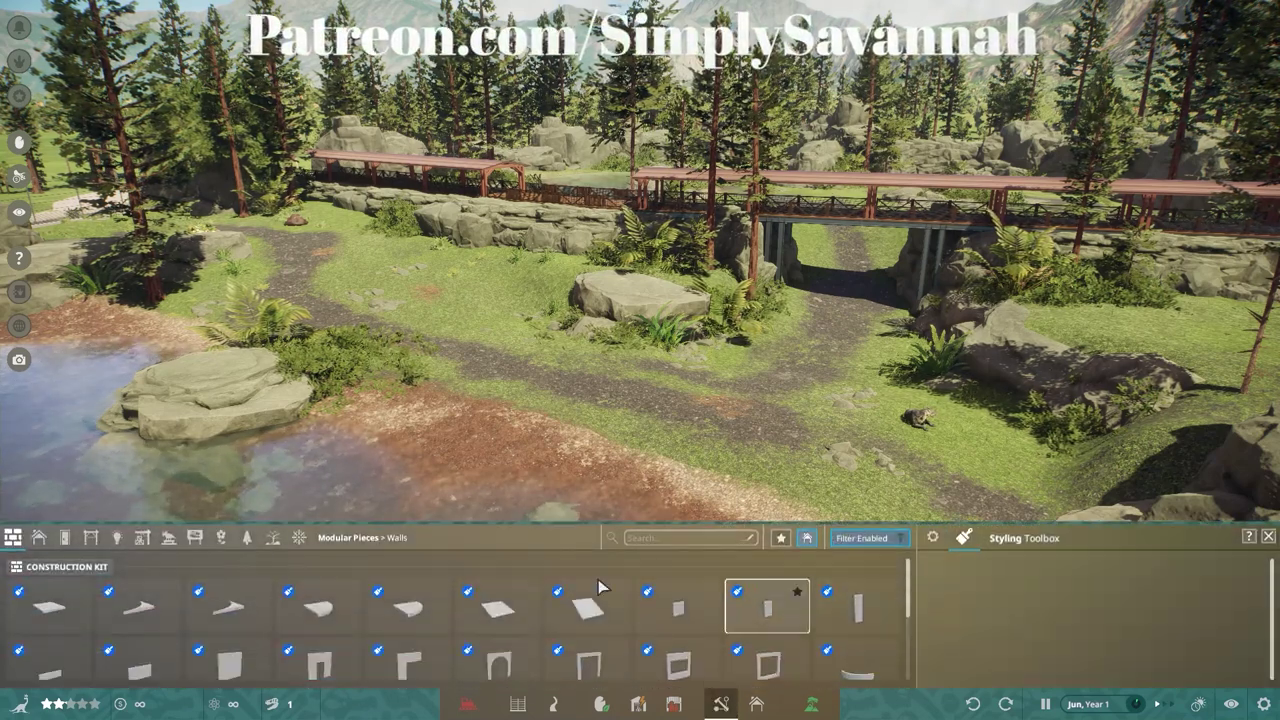
scroll(145, 625, down, 5)
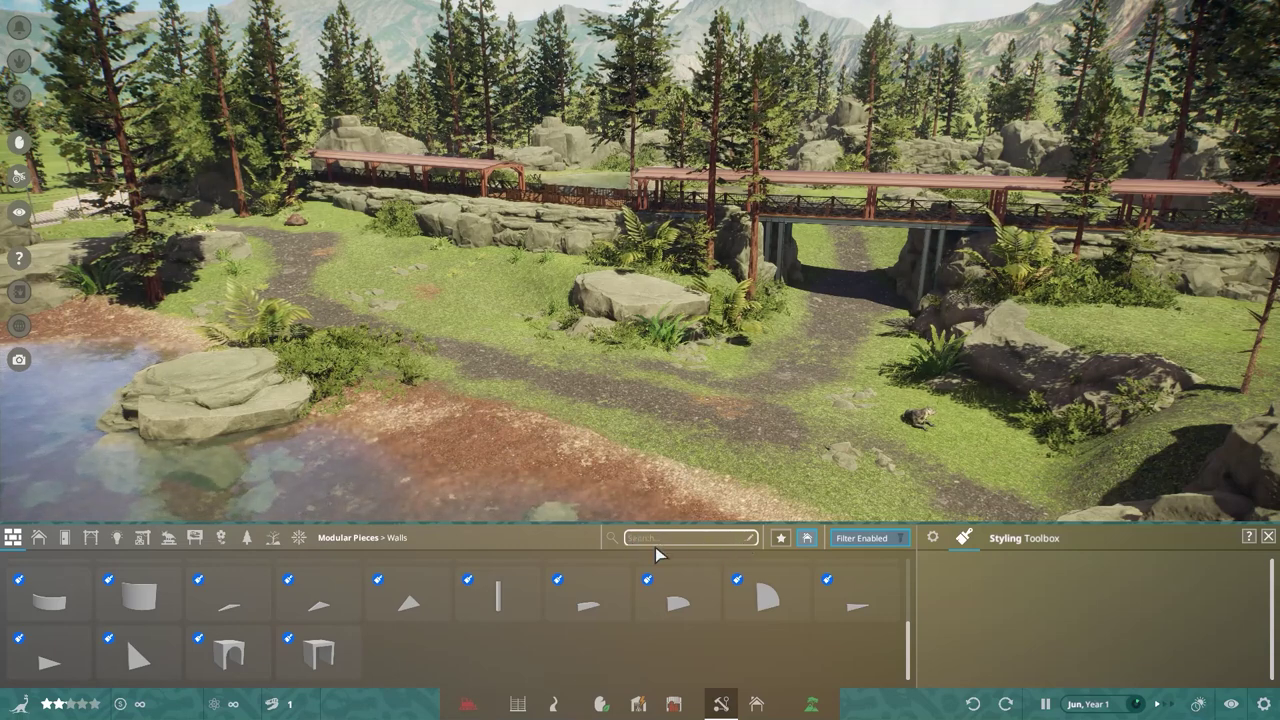
scroll(400, 600, up, 5)
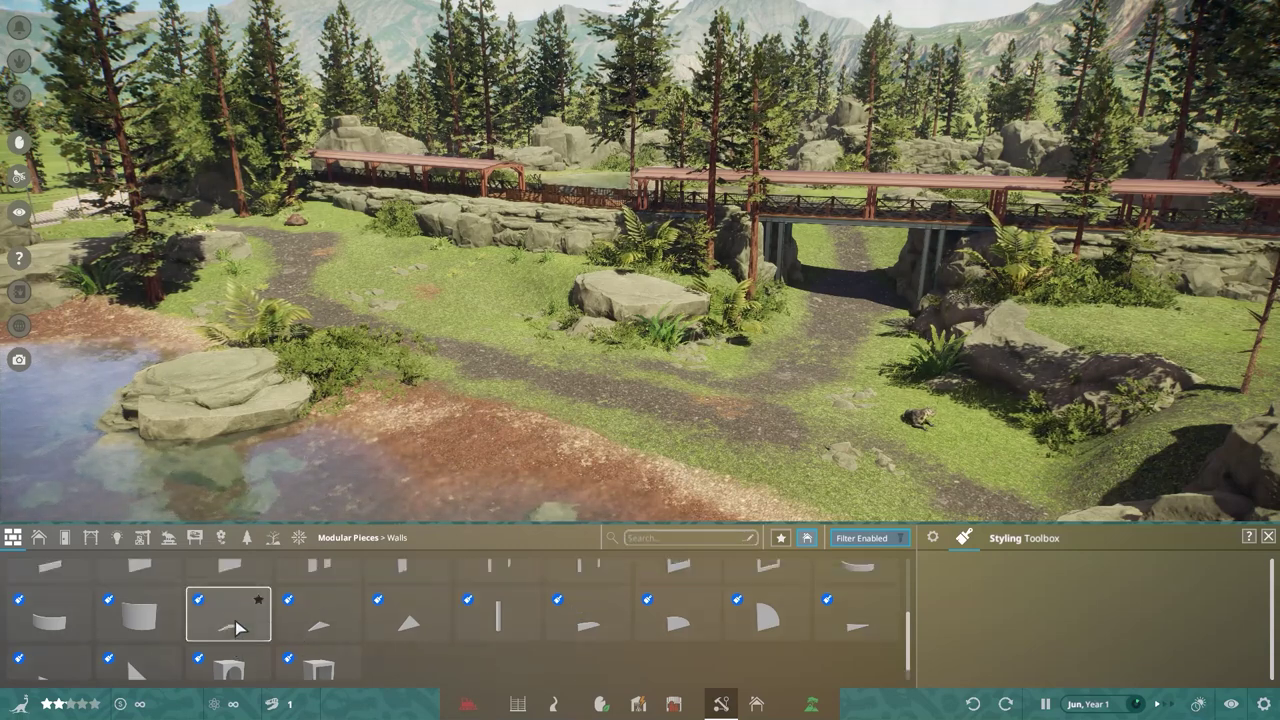
click(50, 615)
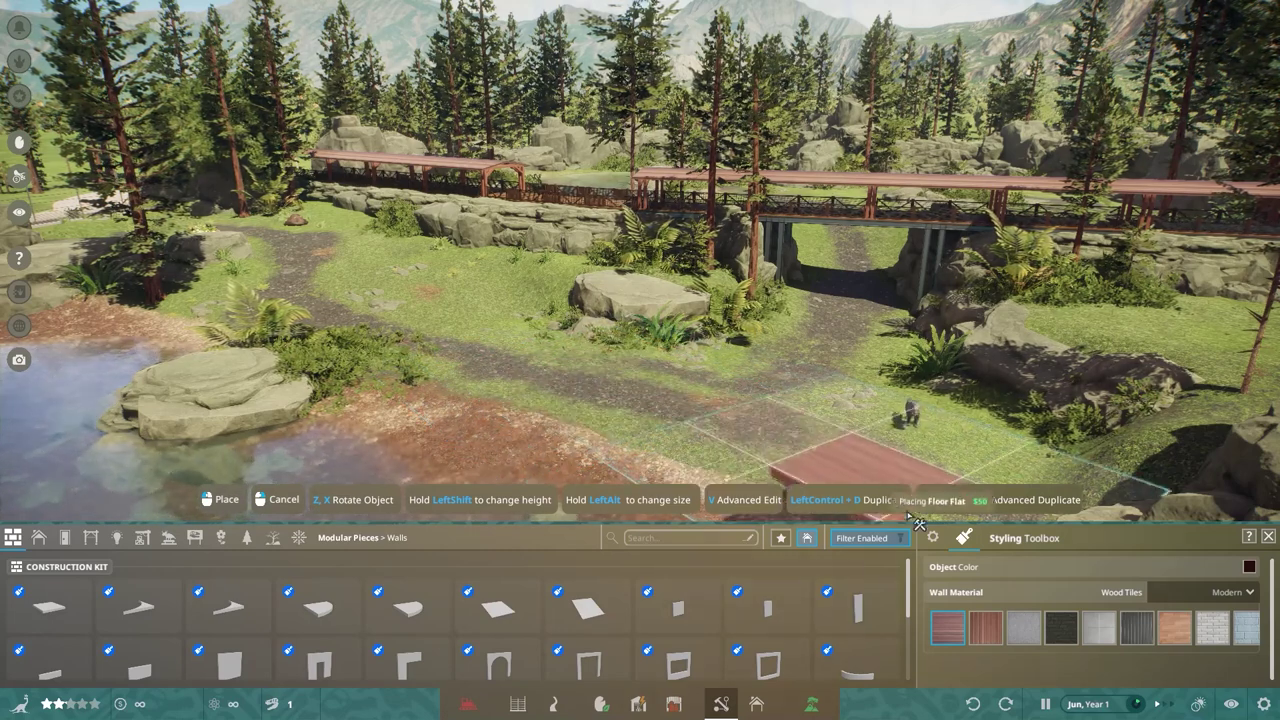
click(935, 539)
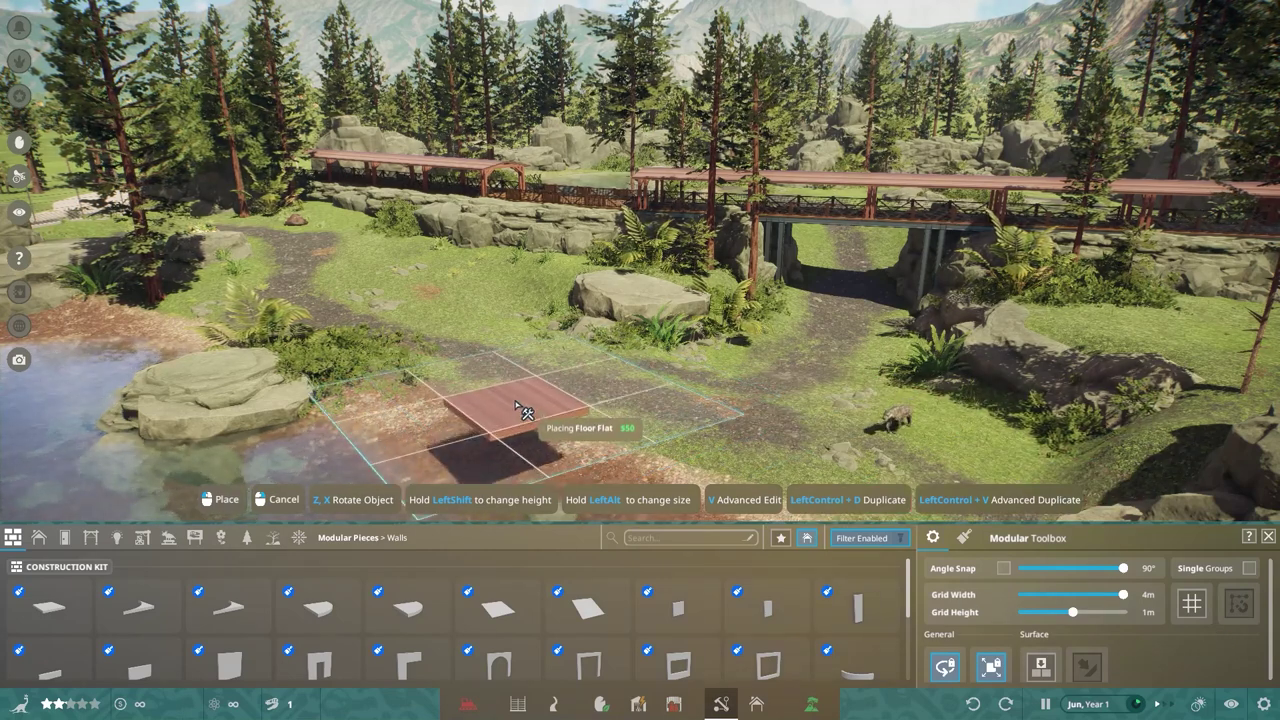
drag(516, 406, 720, 392)
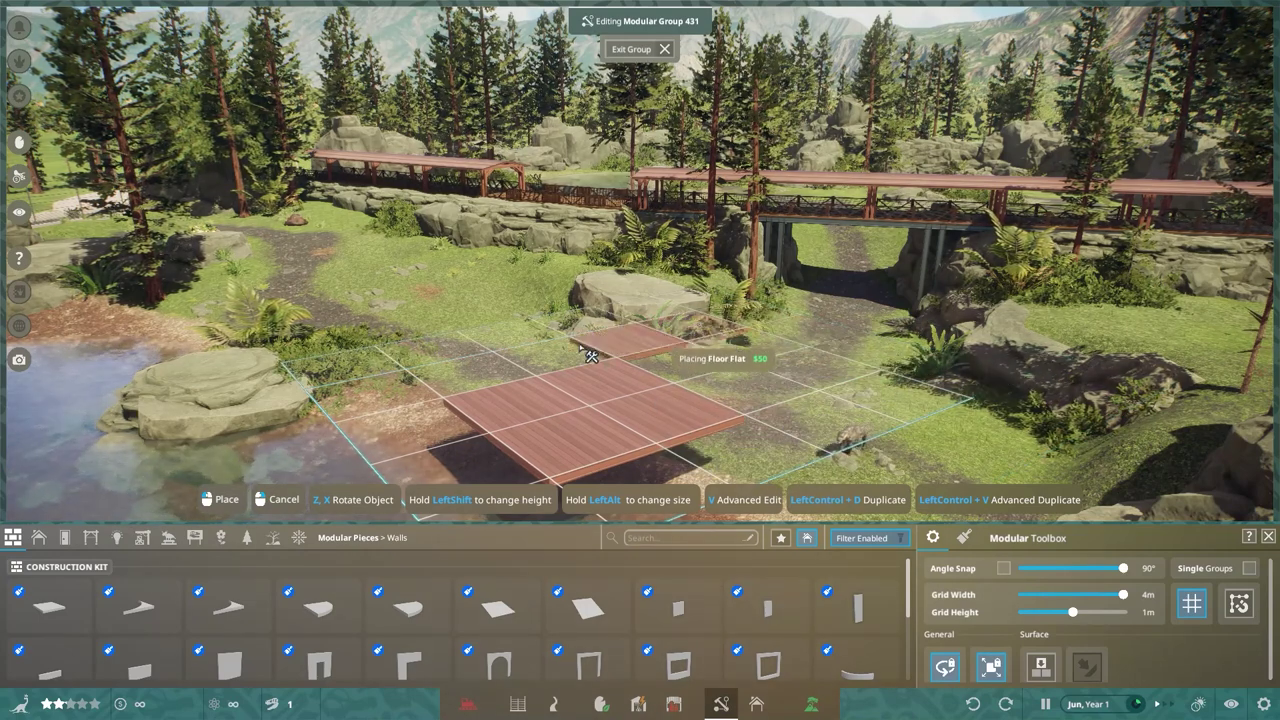
- Undo the extra floor pieces back to the first one, and set the grid width to 1 m and grid height to 0 m
key(ctrl+z)
key(ctrl+z)
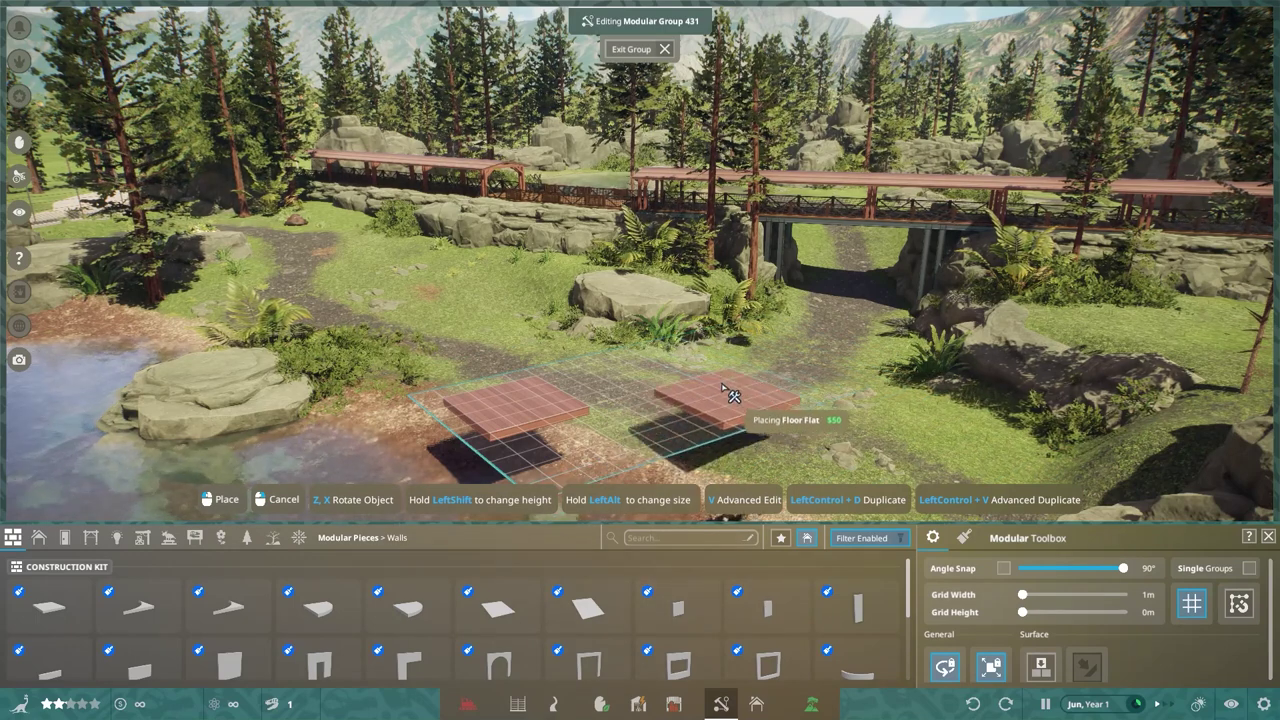
click(560, 400)
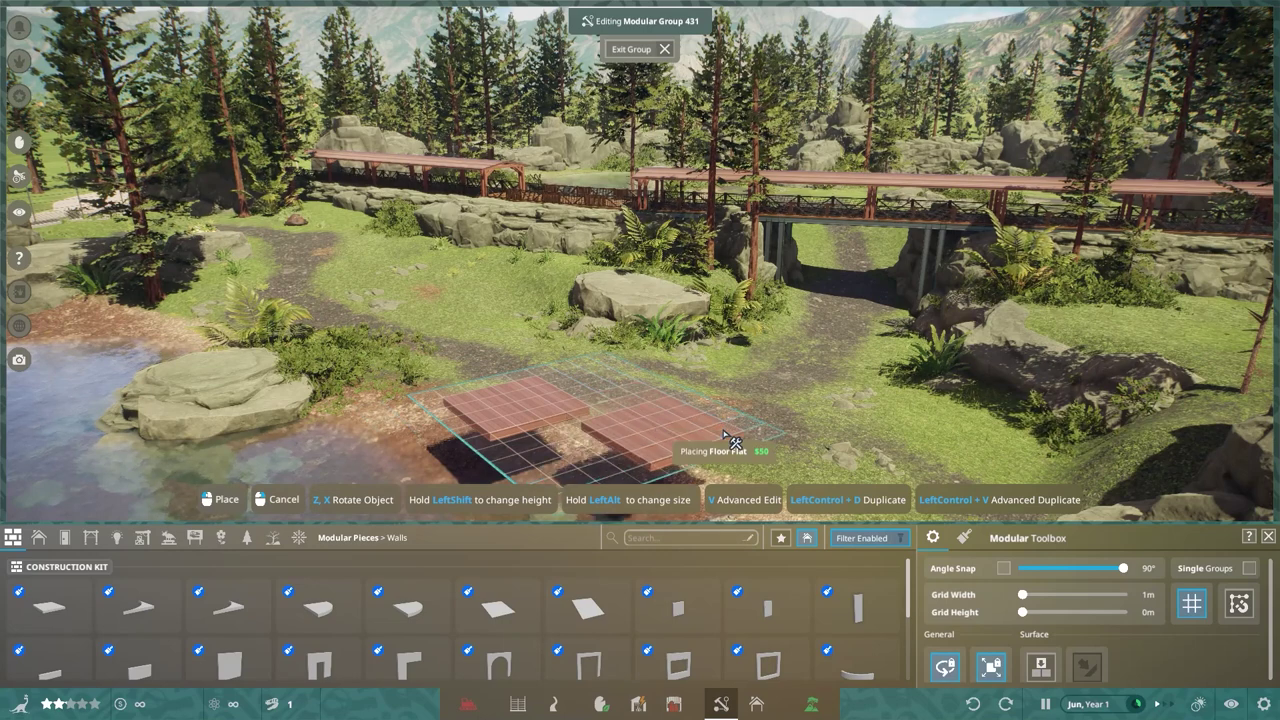
- Turn off grid alignment and end the Floor Flat placement without adding another piece
click(1193, 606)
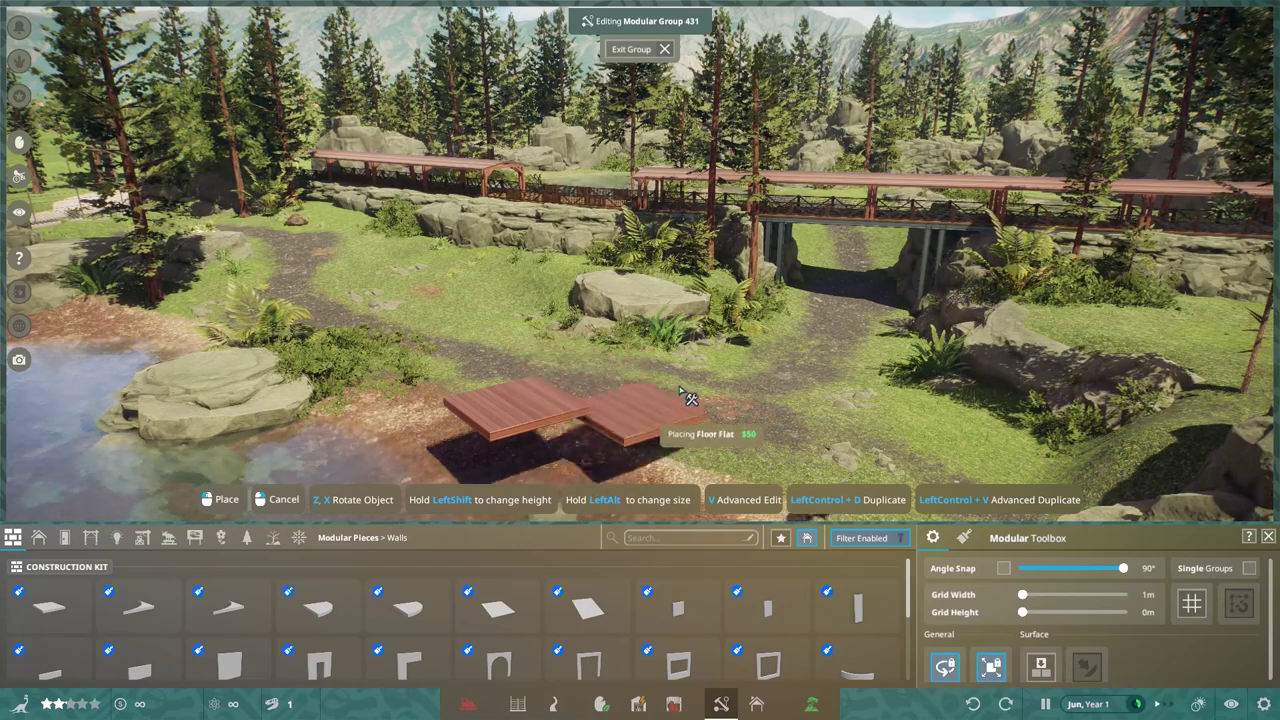
right_click(650, 415)
key(a)
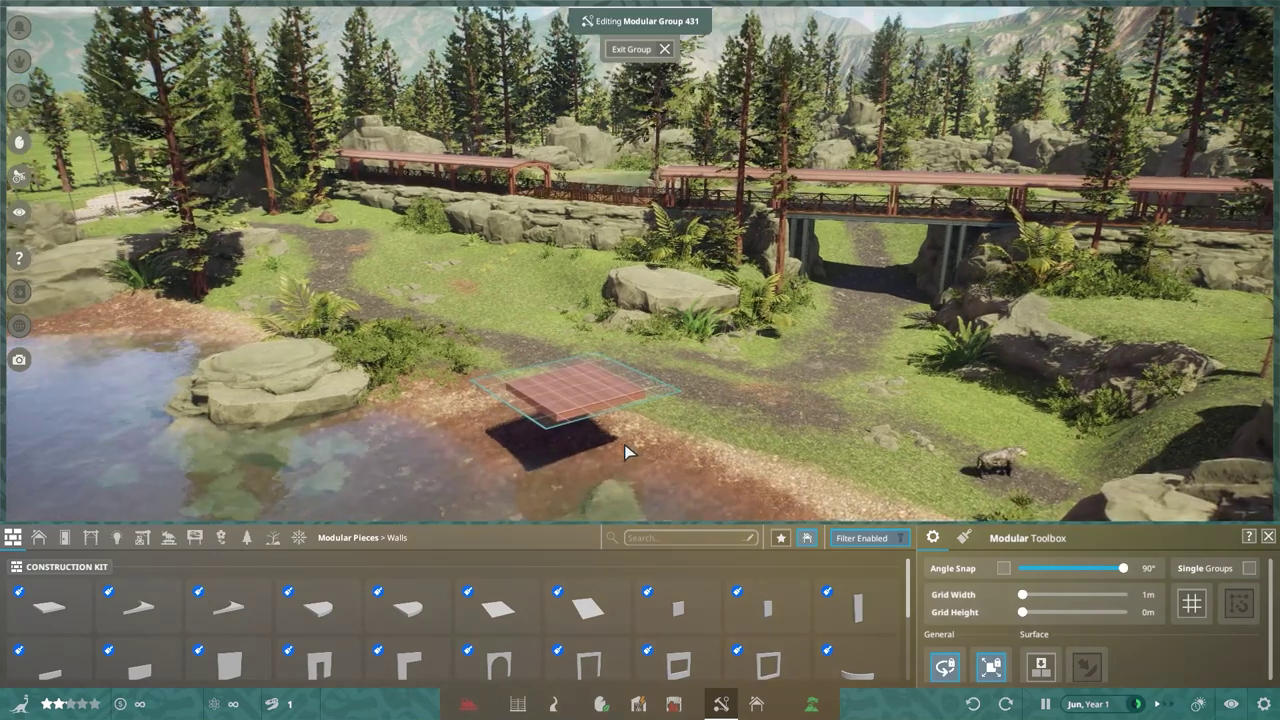
- Open the placed floor piece in Advanced Edit and try shifting it sideways and vertically with the move axes
scroll(624, 444, up, 5)
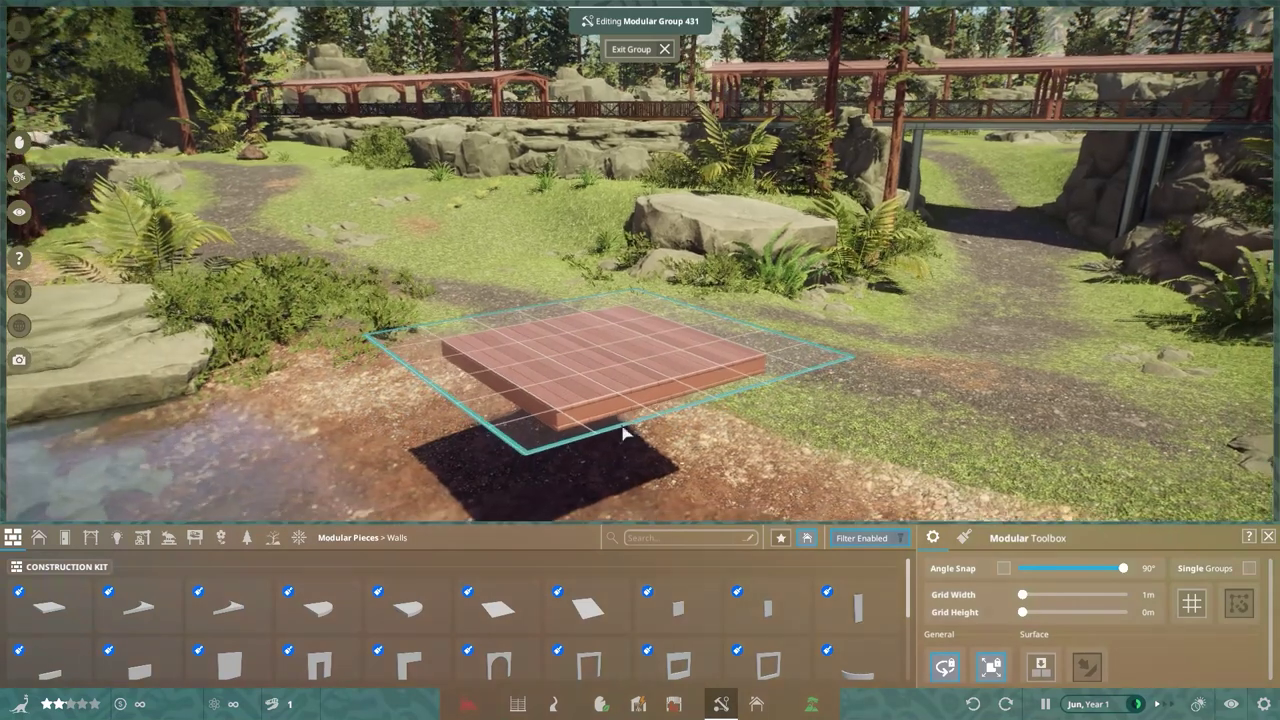
click(610, 366)
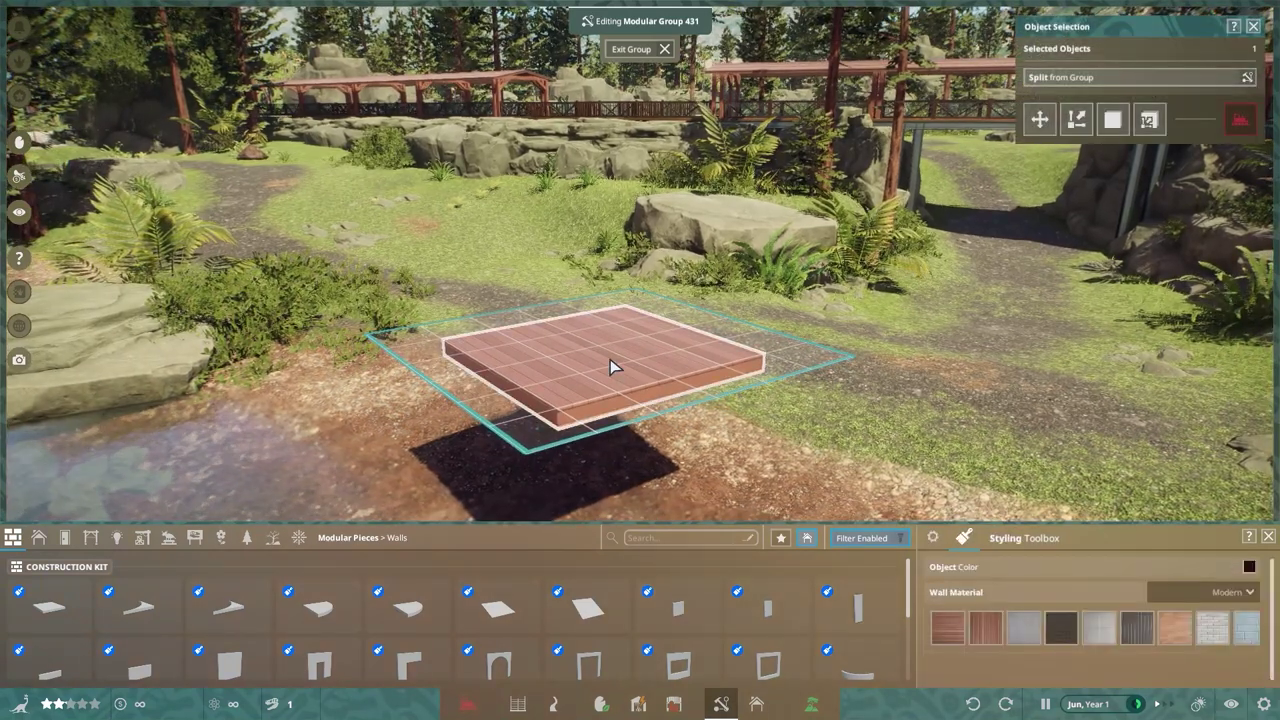
click(612, 370)
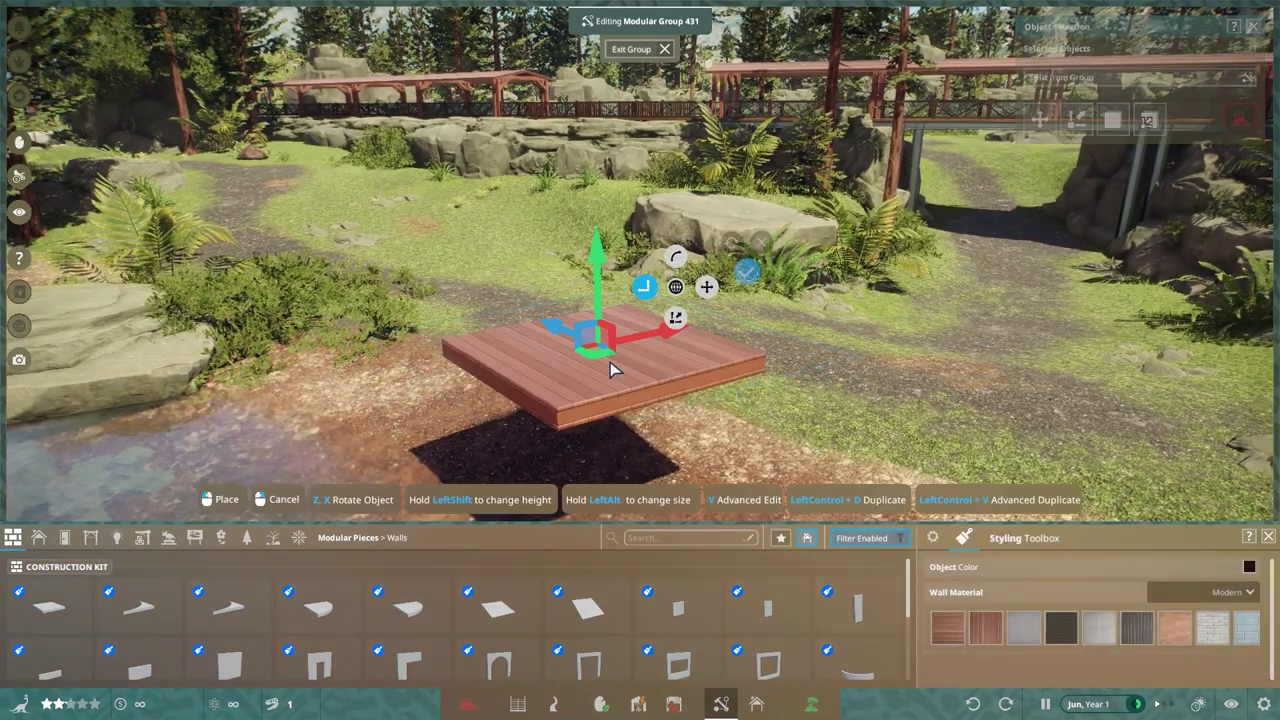
click(697, 318)
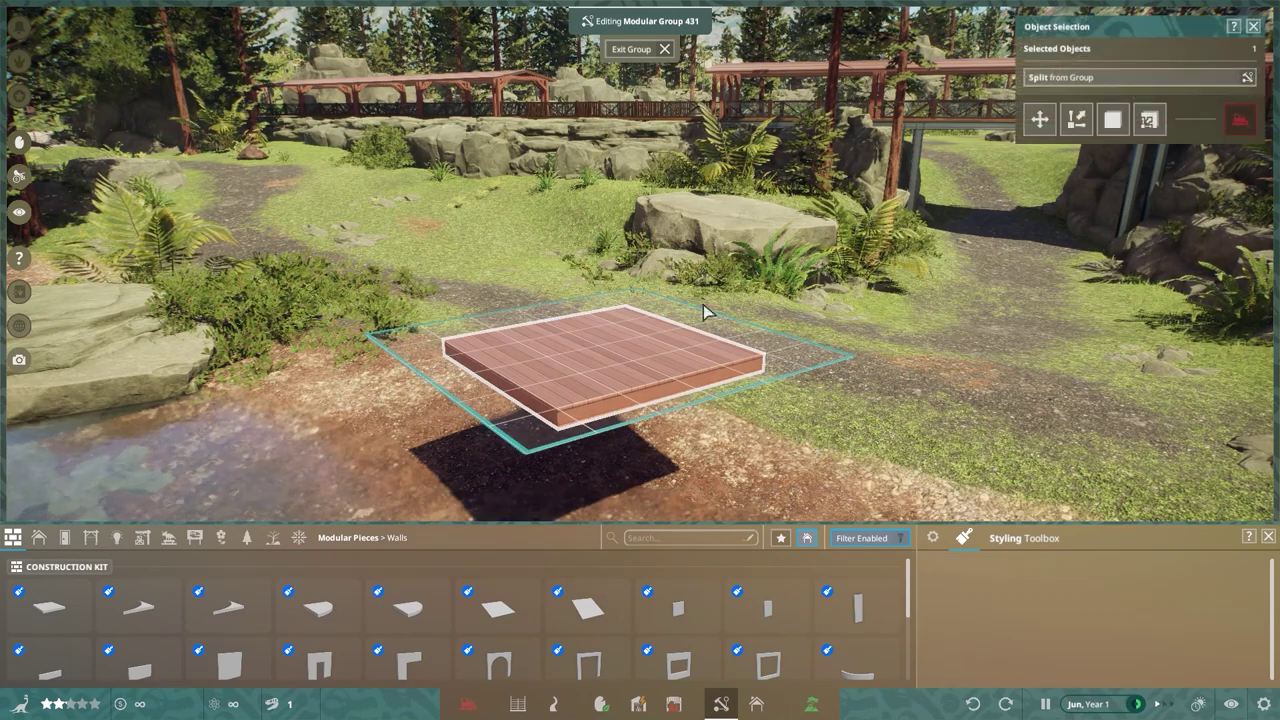
click(1077, 121)
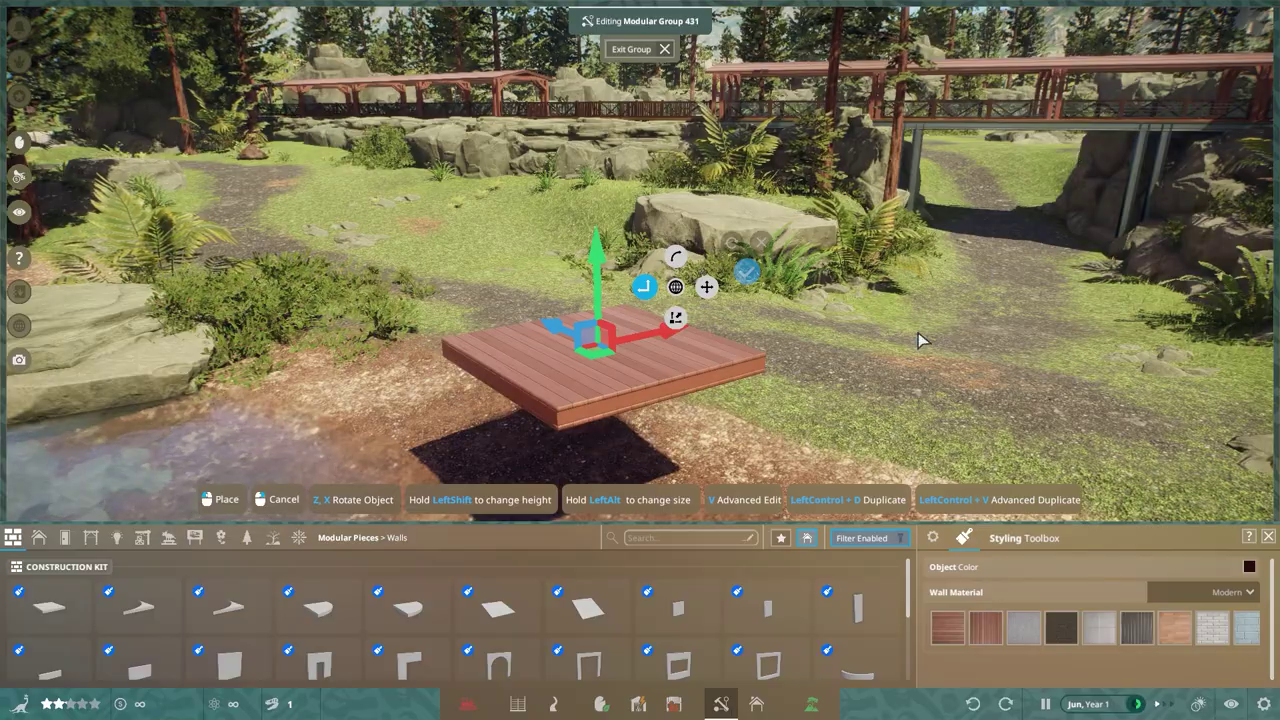
drag(620, 364, 658, 379)
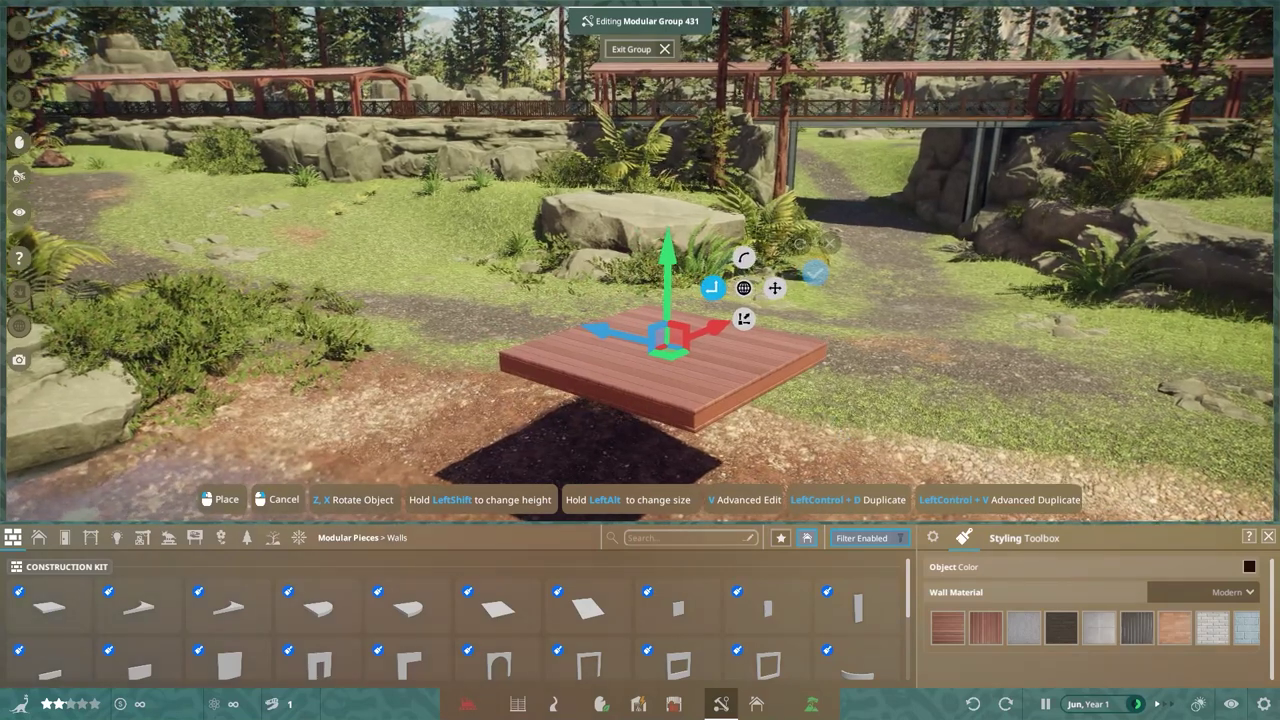
key(q)
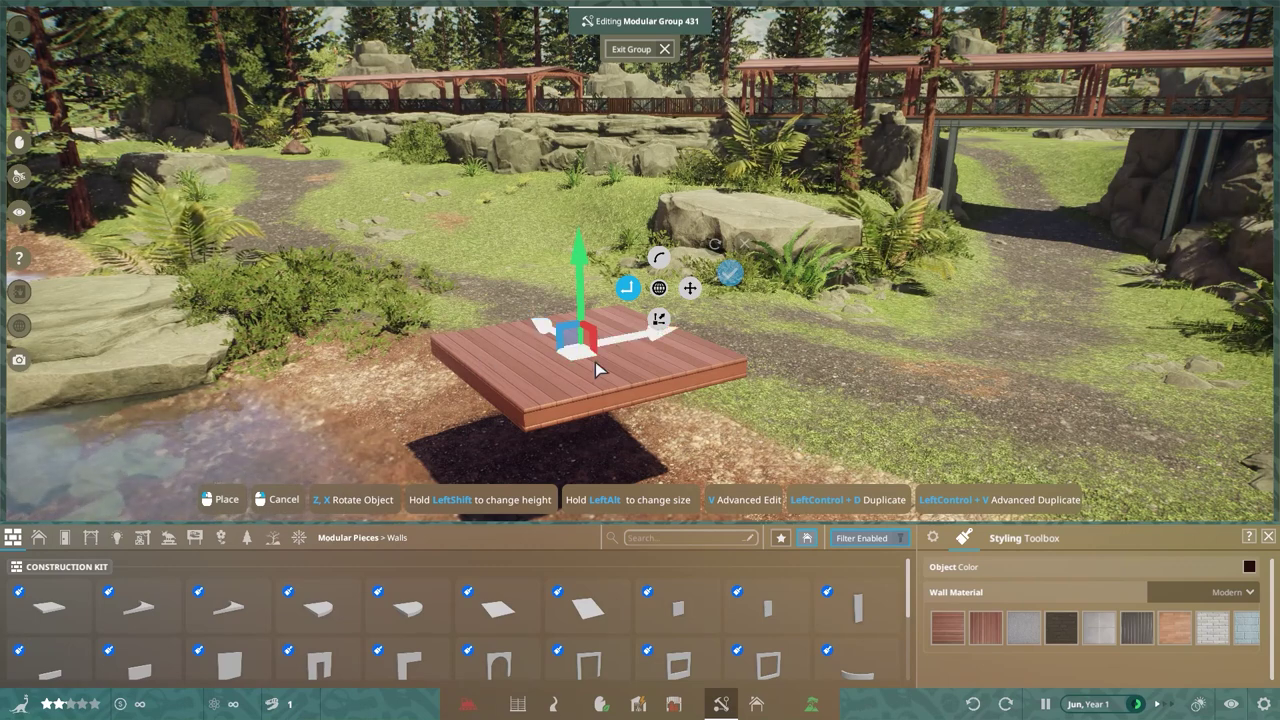
key(q)
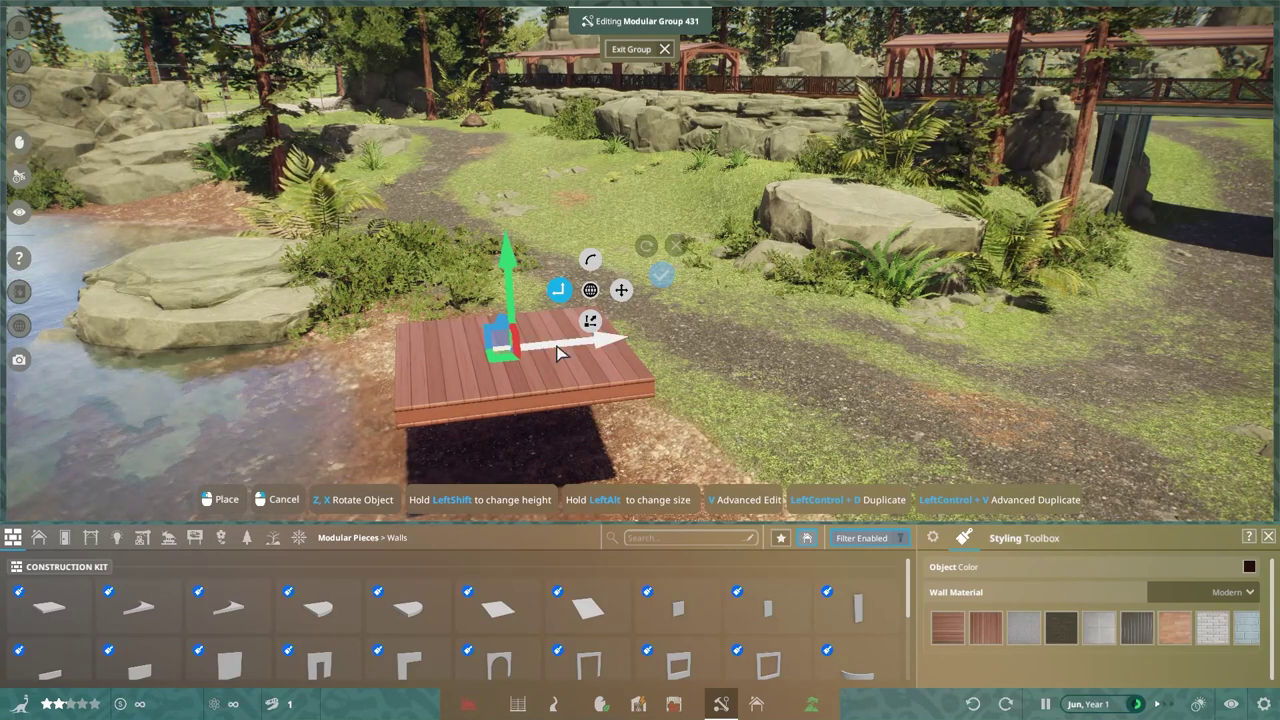
mouse_move(542, 347)
mouse_down()
mouse_move(947, 324)
mouse_move(850, 352)
mouse_move(624, 363)
mouse_move(530, 350)
mouse_move(588, 318)
mouse_move(497, 204)
mouse_move(548, 336)
mouse_up()
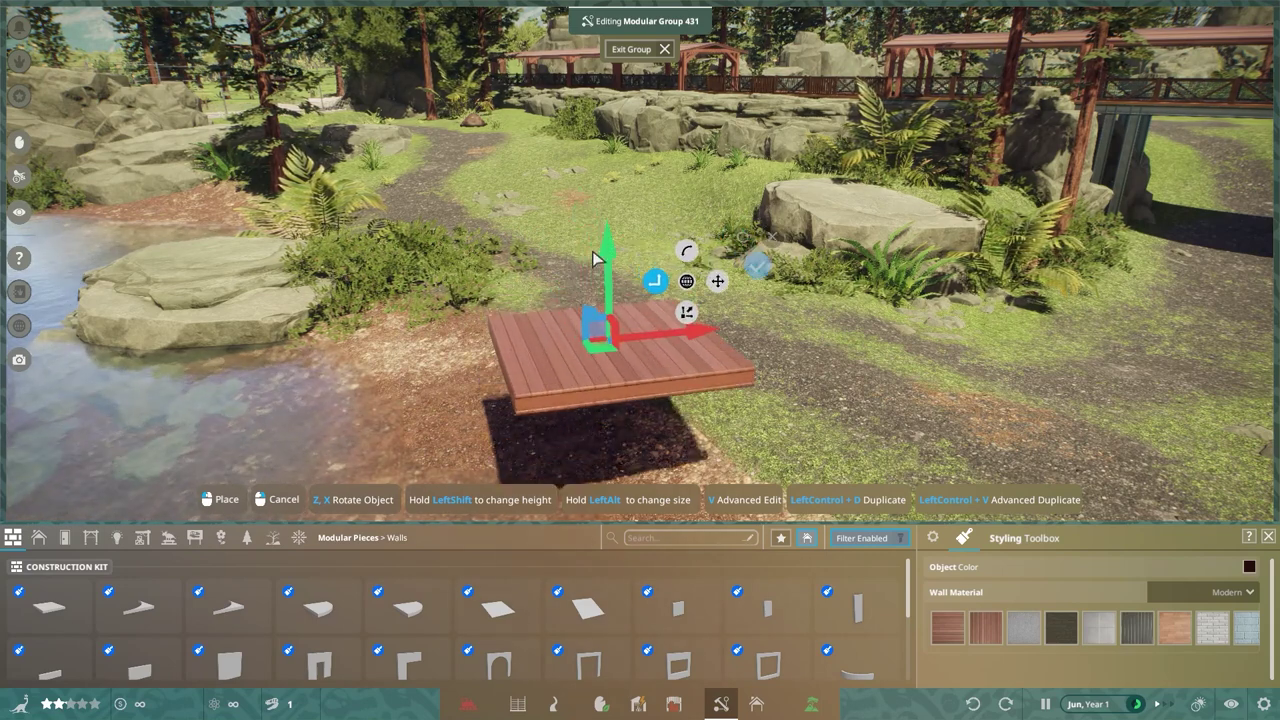
drag(596, 255, 625, 283)
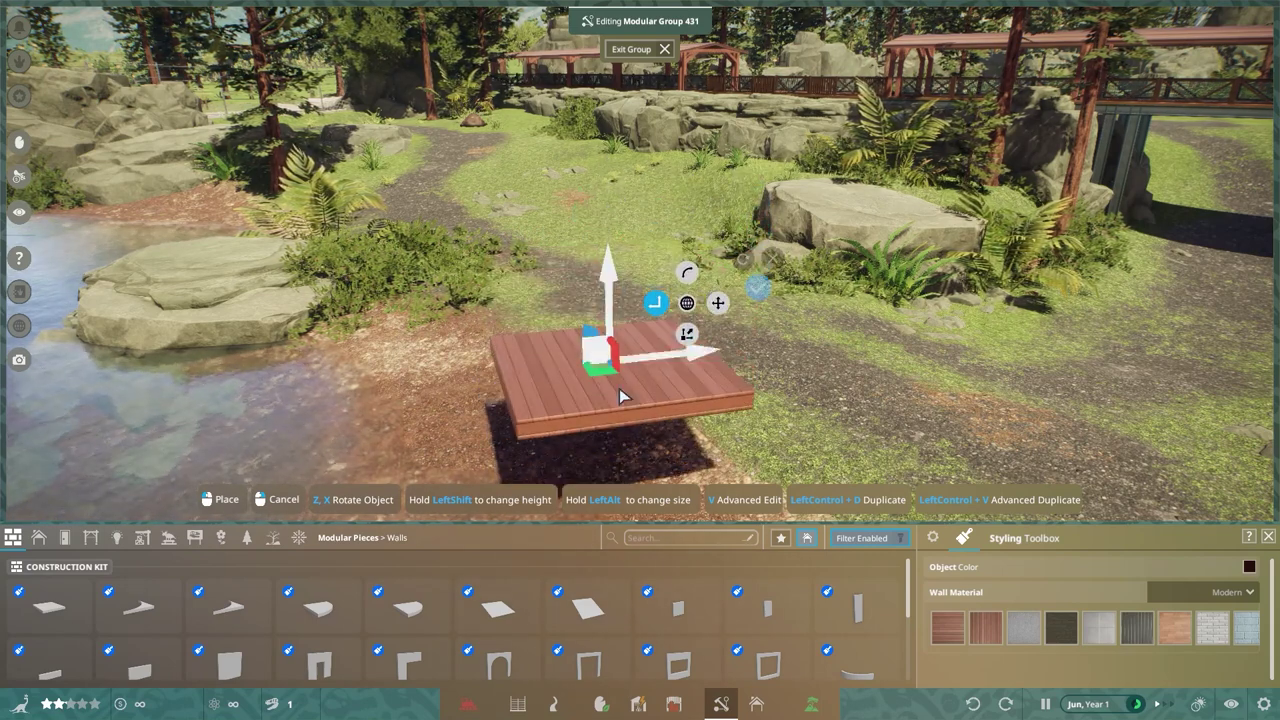
mouse_move(611, 377)
mouse_down()
mouse_move(745, 372)
mouse_move(768, 358)
mouse_move(608, 371)
mouse_up()
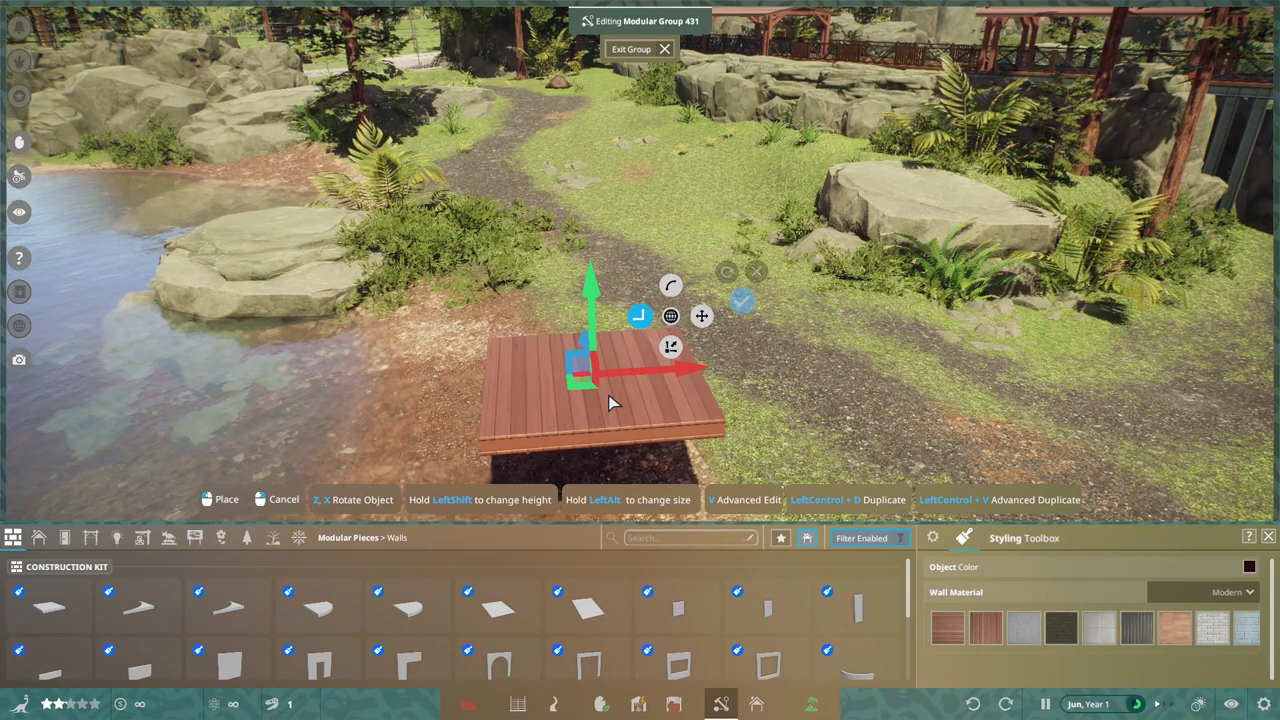
- Try moving the floor piece along two axes at once with each of the plane handles
drag(580, 400, 626, 406)
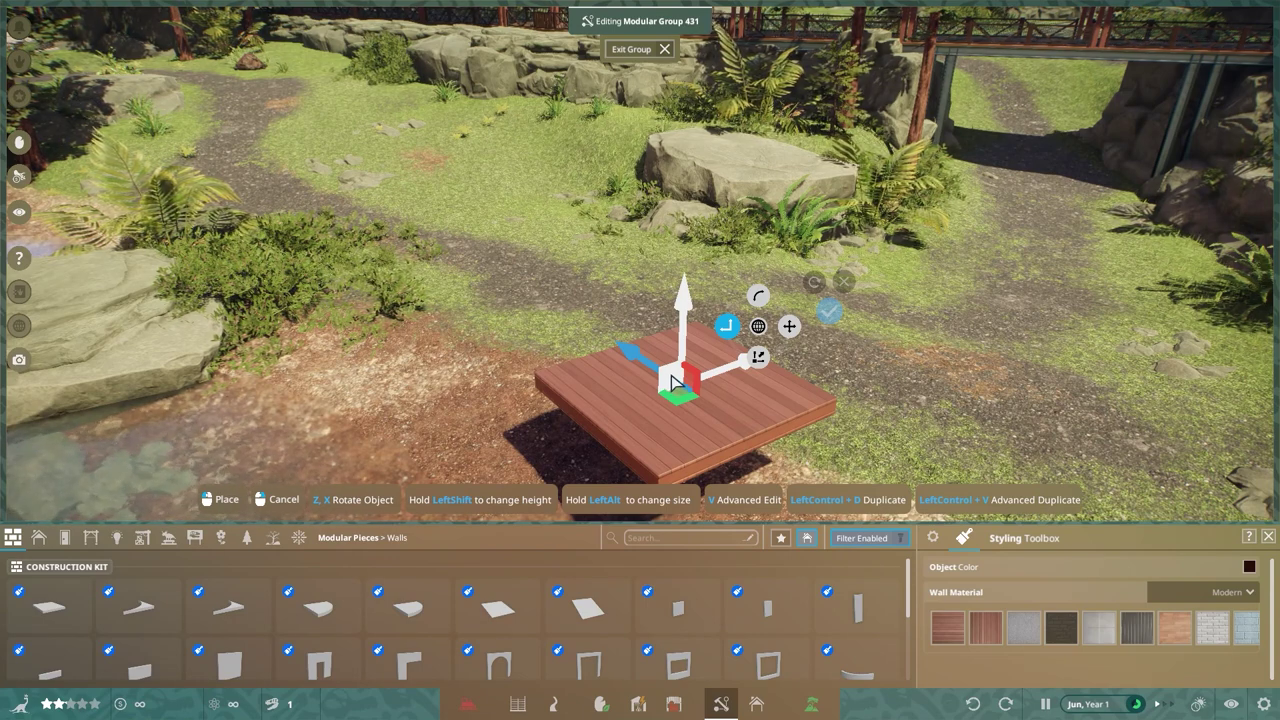
drag(673, 380, 643, 286)
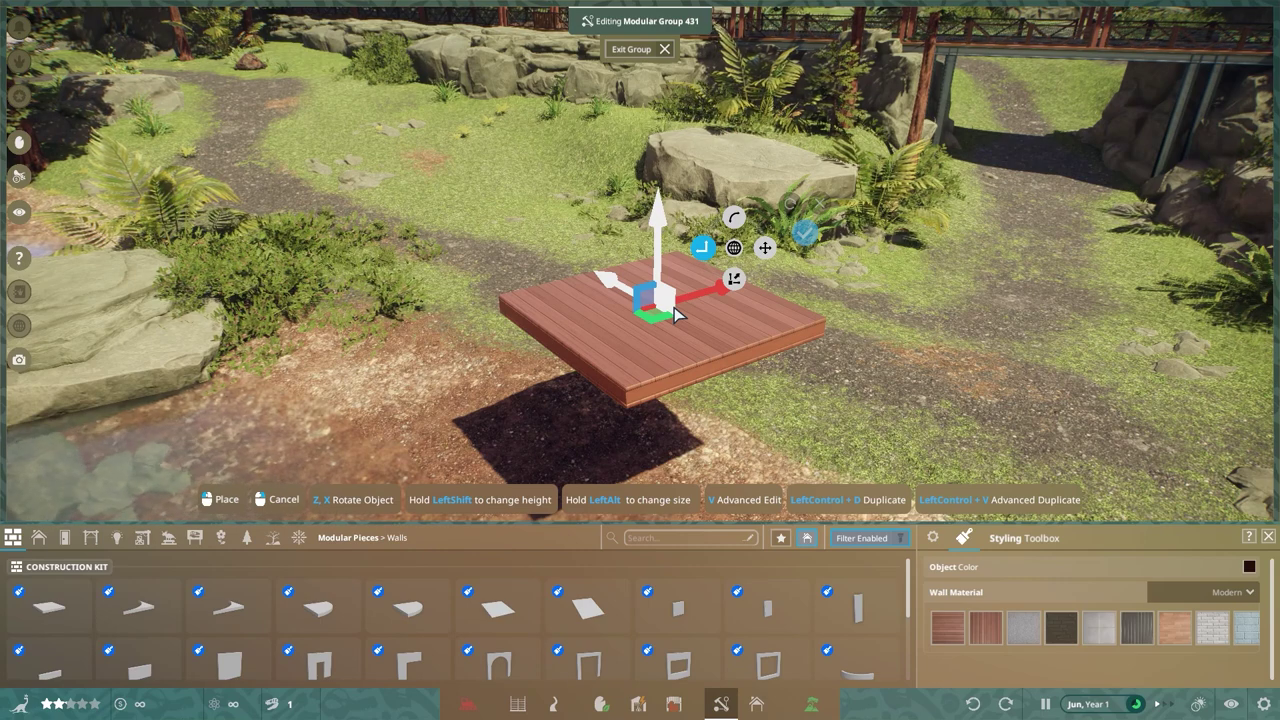
drag(673, 315, 640, 287)
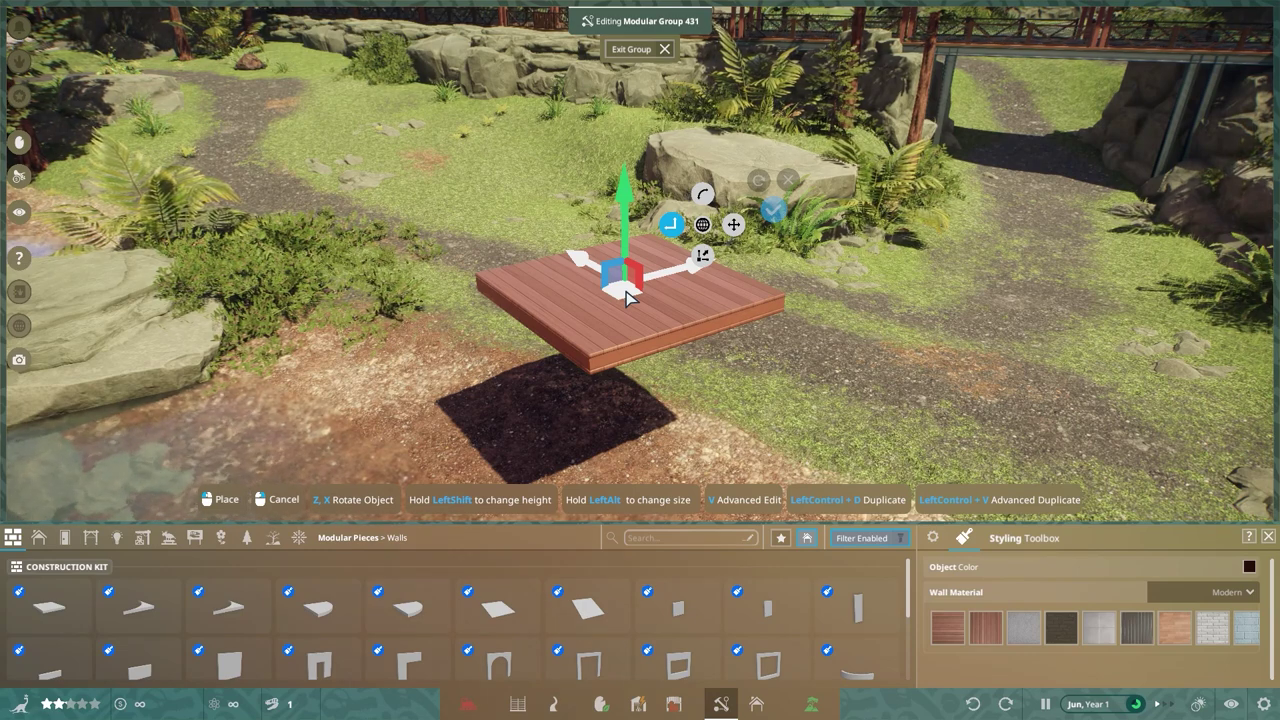
drag(624, 296, 603, 401)
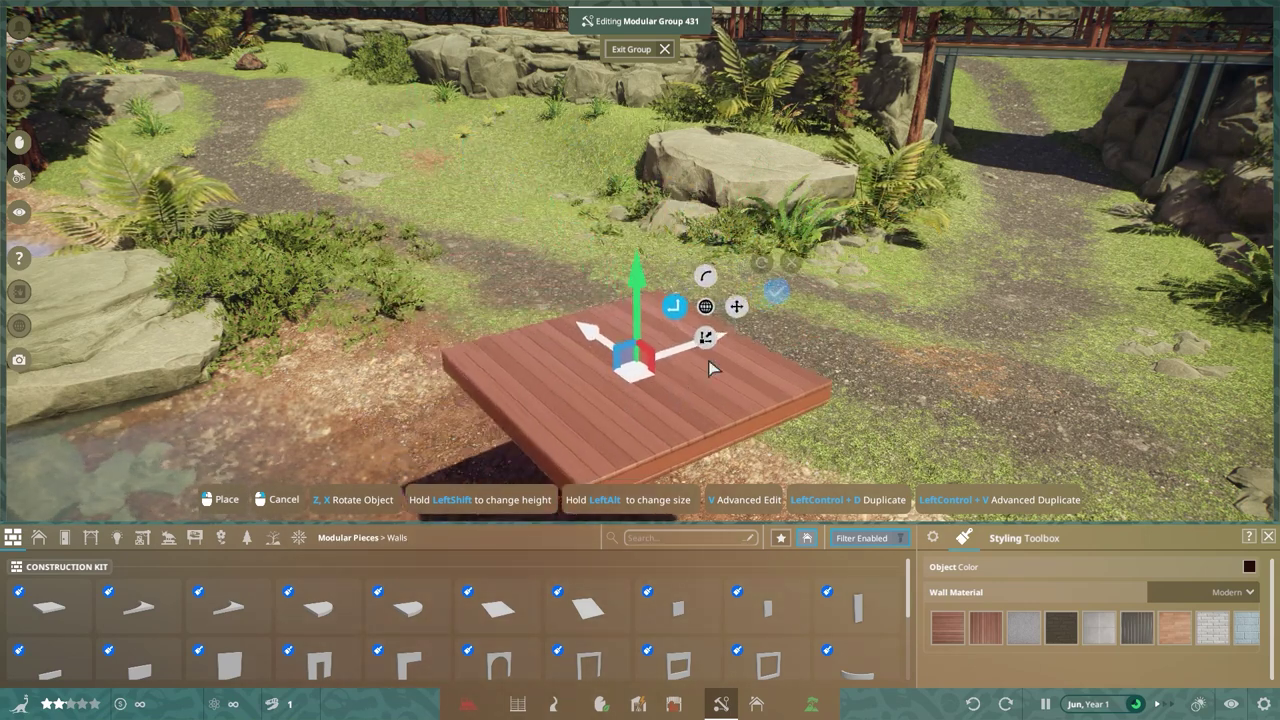
drag(708, 368, 602, 280)
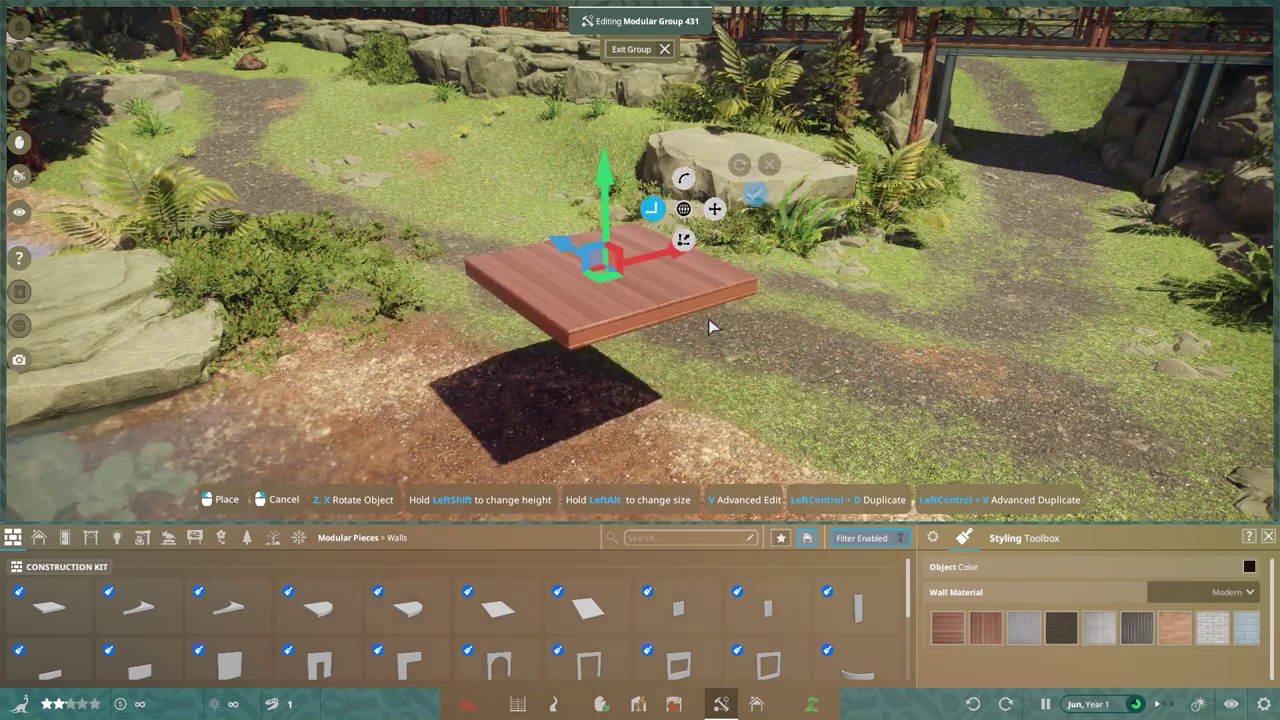
key(e)
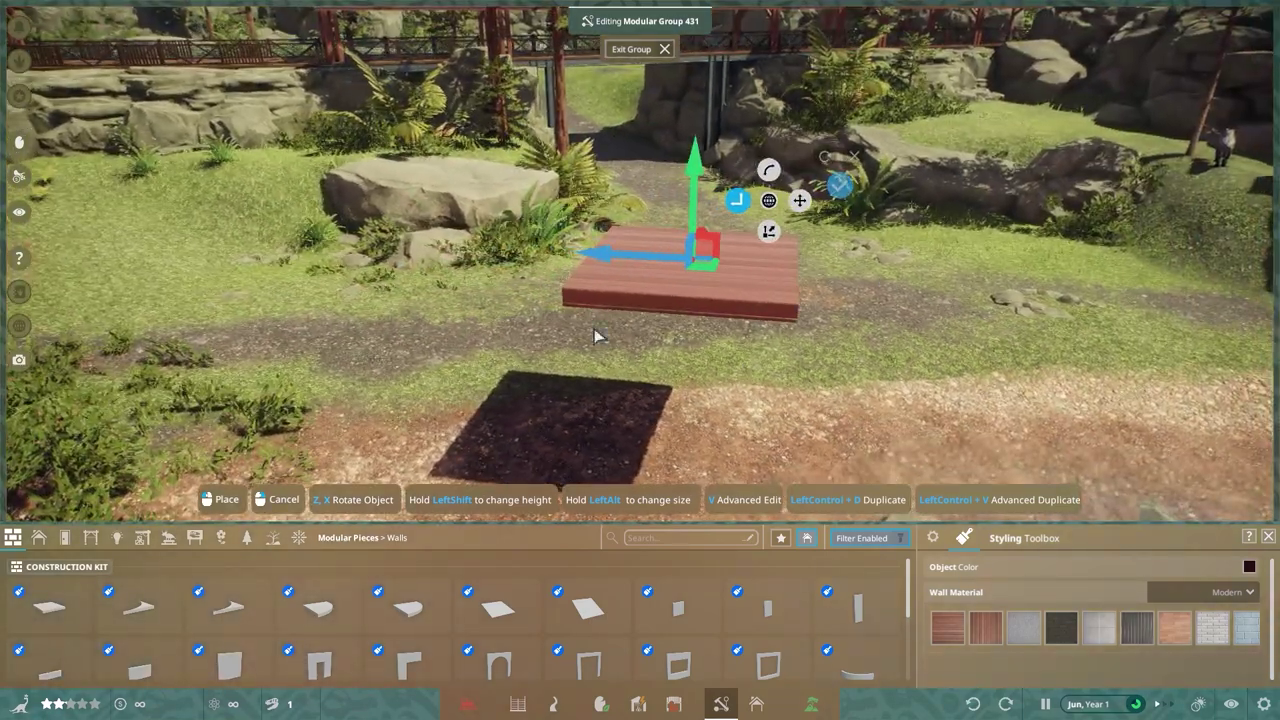
key(q)
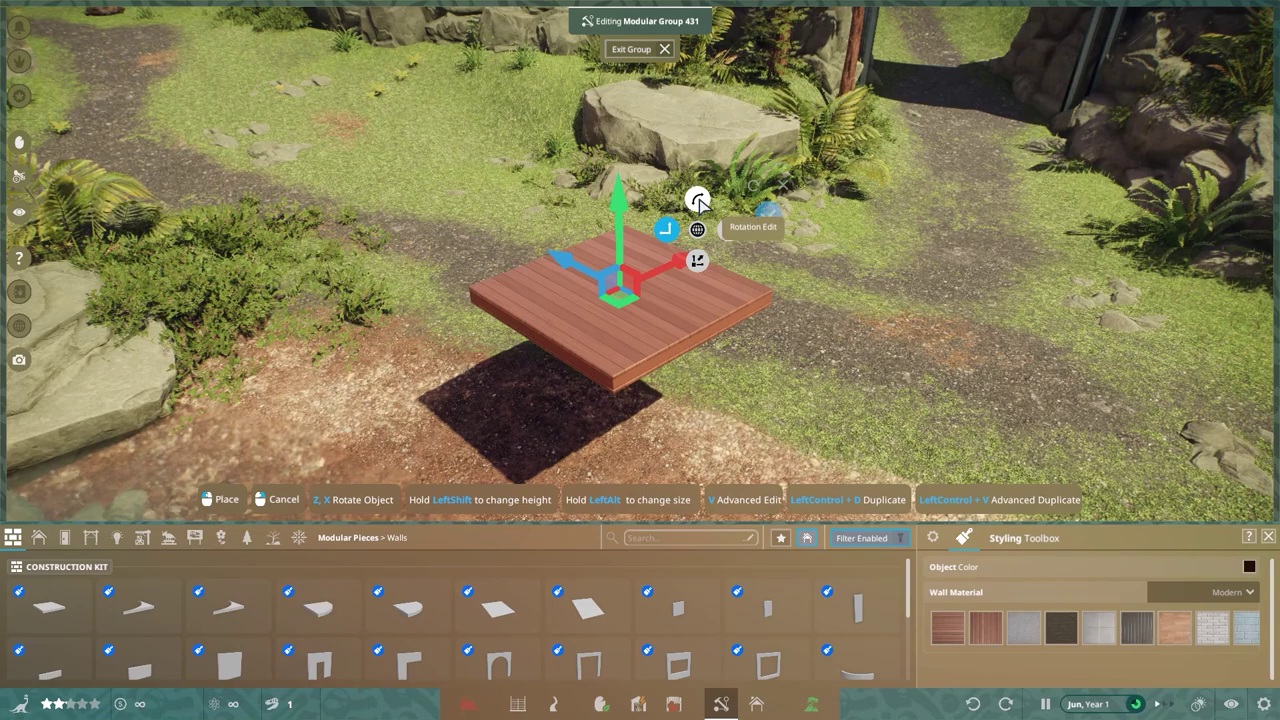
- Switch to Rotation Edit and try turning the floor piece about its vertical axis and tilting it on its side
click(698, 201)
drag(862, 392, 846, 380)
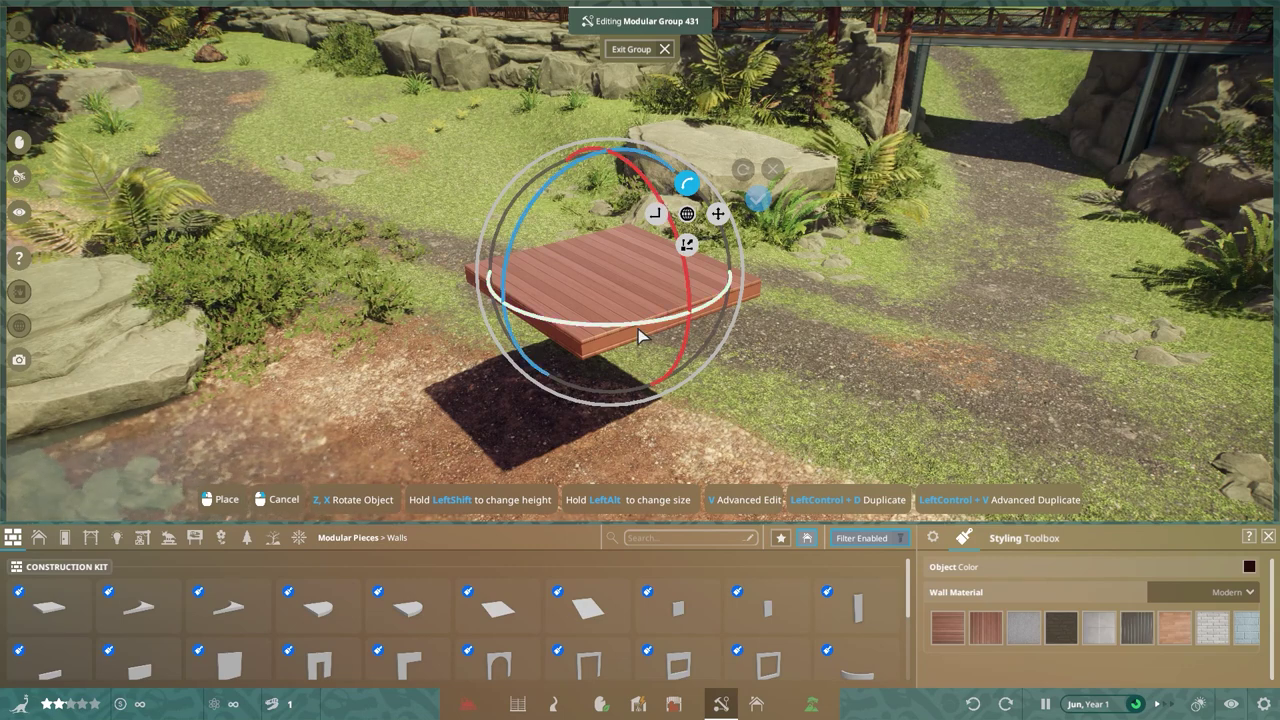
drag(686, 322, 407, 350)
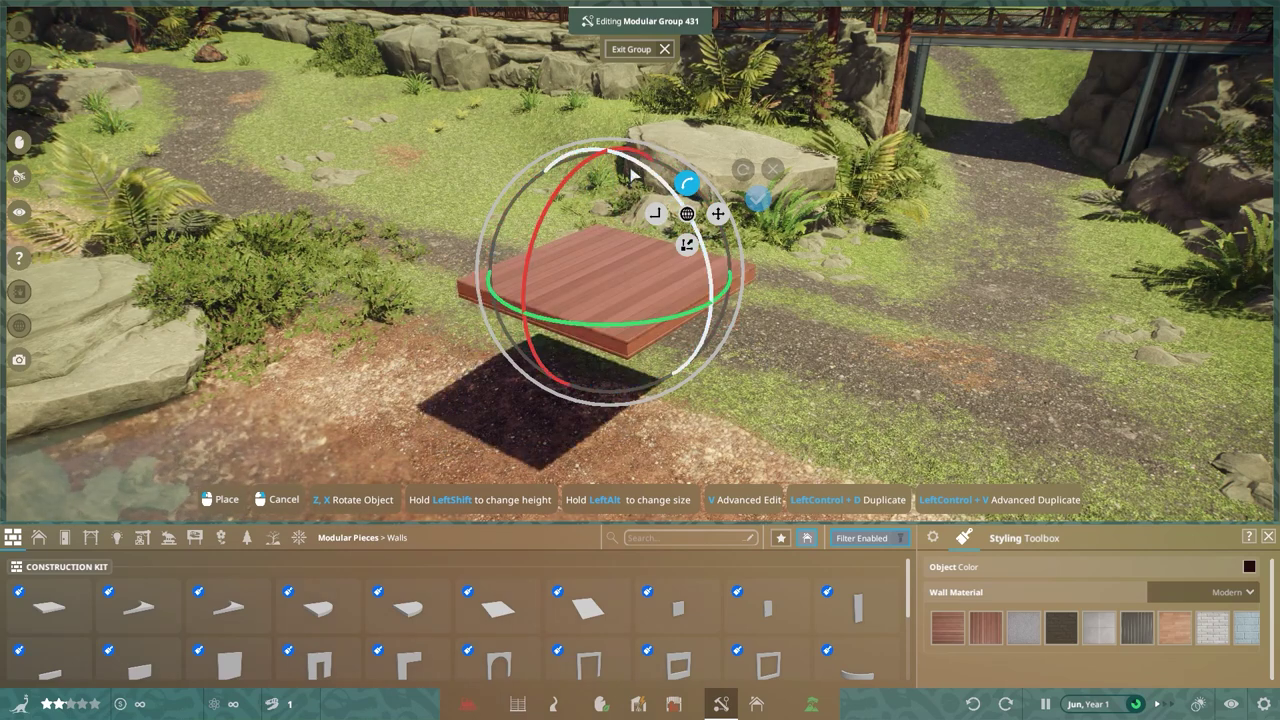
drag(633, 165, 568, 212)
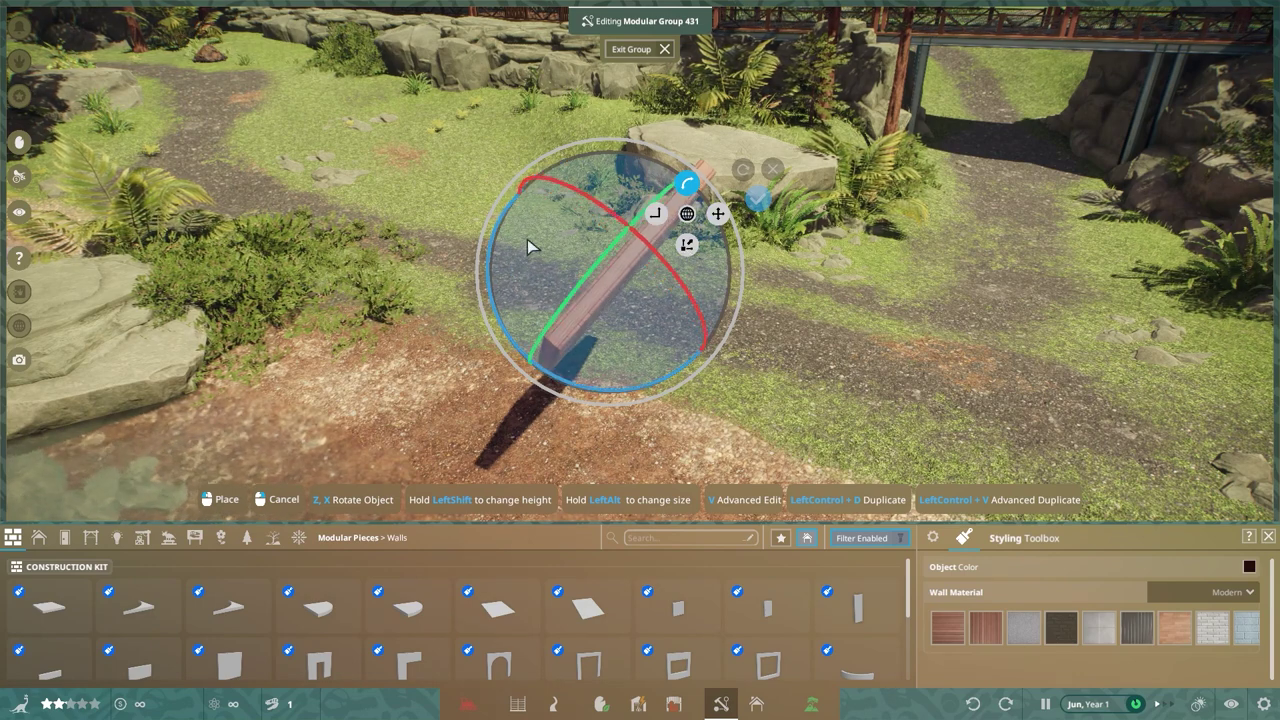
drag(527, 239, 629, 240)
- Switch the floor piece to scale editing, then cancel the whole advanced edit
click(684, 247)
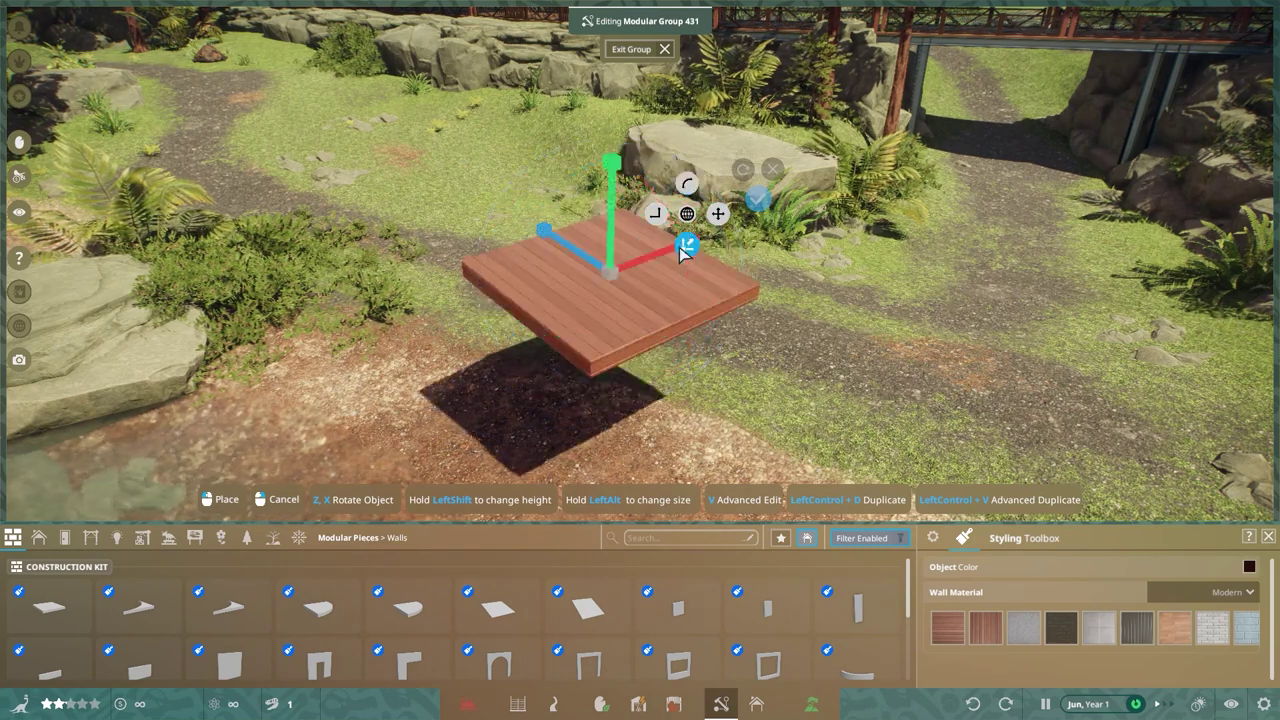
drag(702, 326, 849, 357)
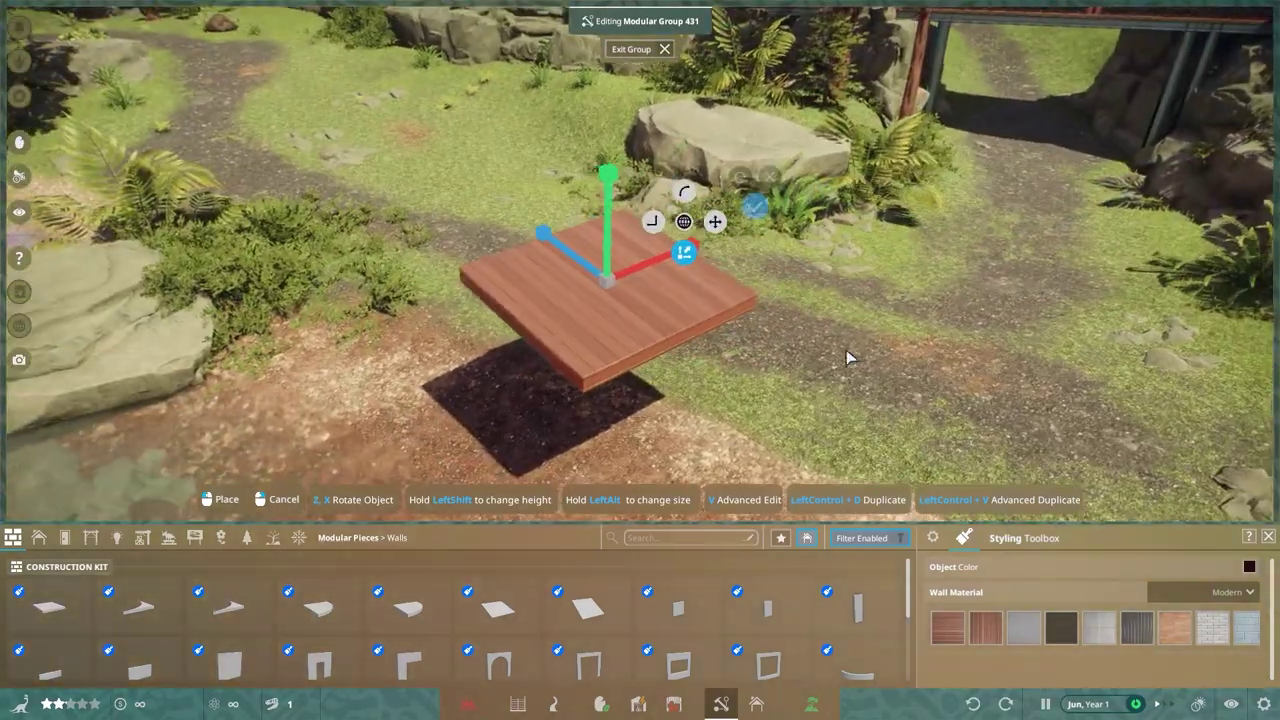
right_click(853, 358)
- Reopen the floor piece in Advanced Edit and scale it uniformly, first smaller and then larger
key(s)
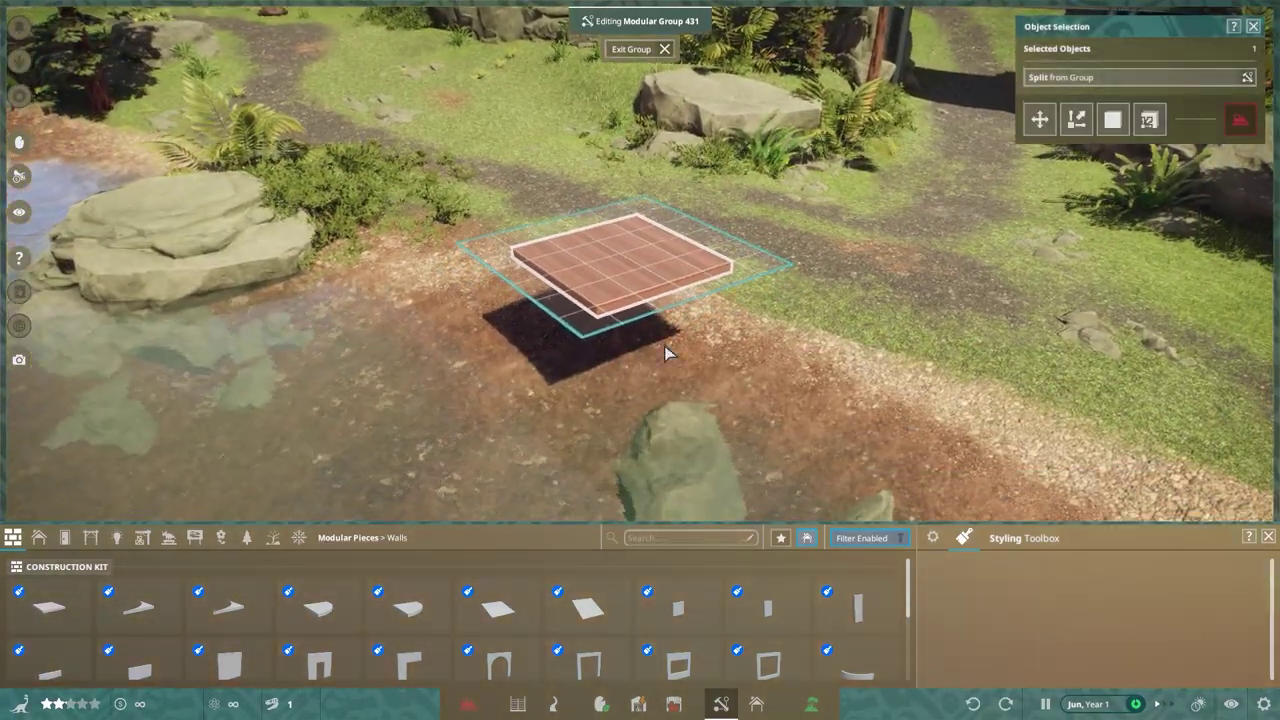
key(x)
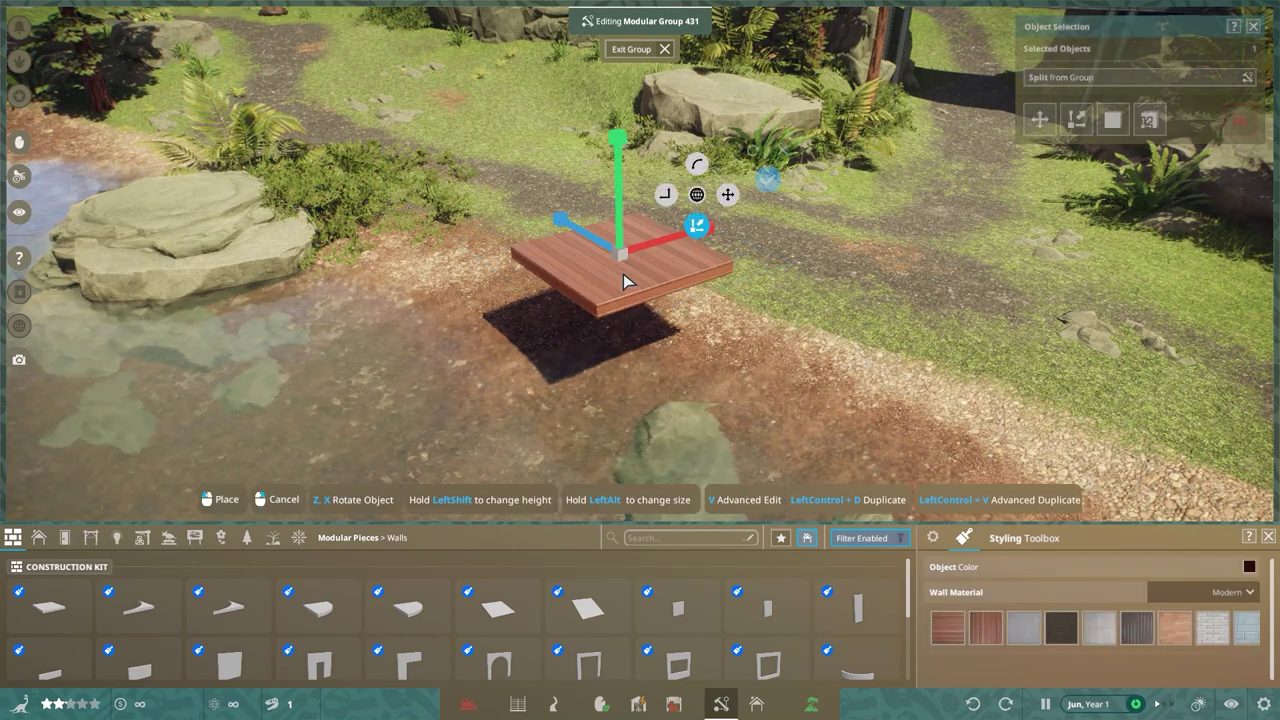
right_click(899, 297)
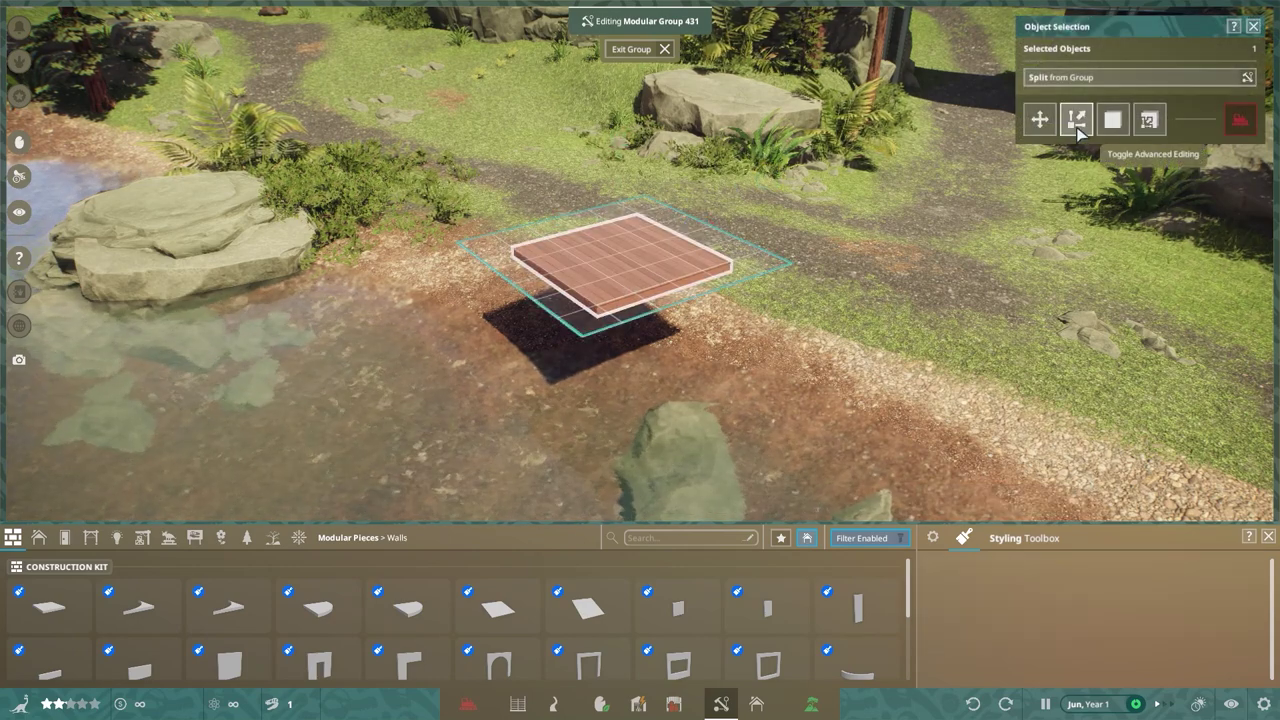
click(1077, 122)
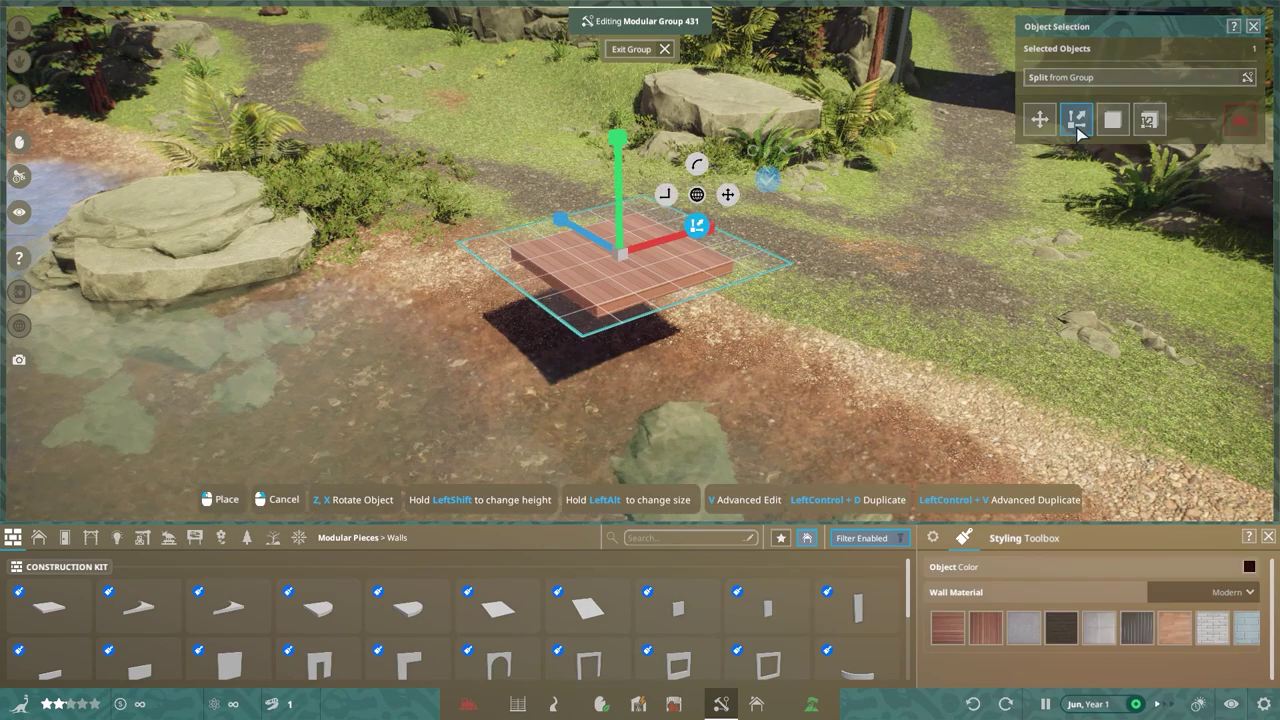
key(w)
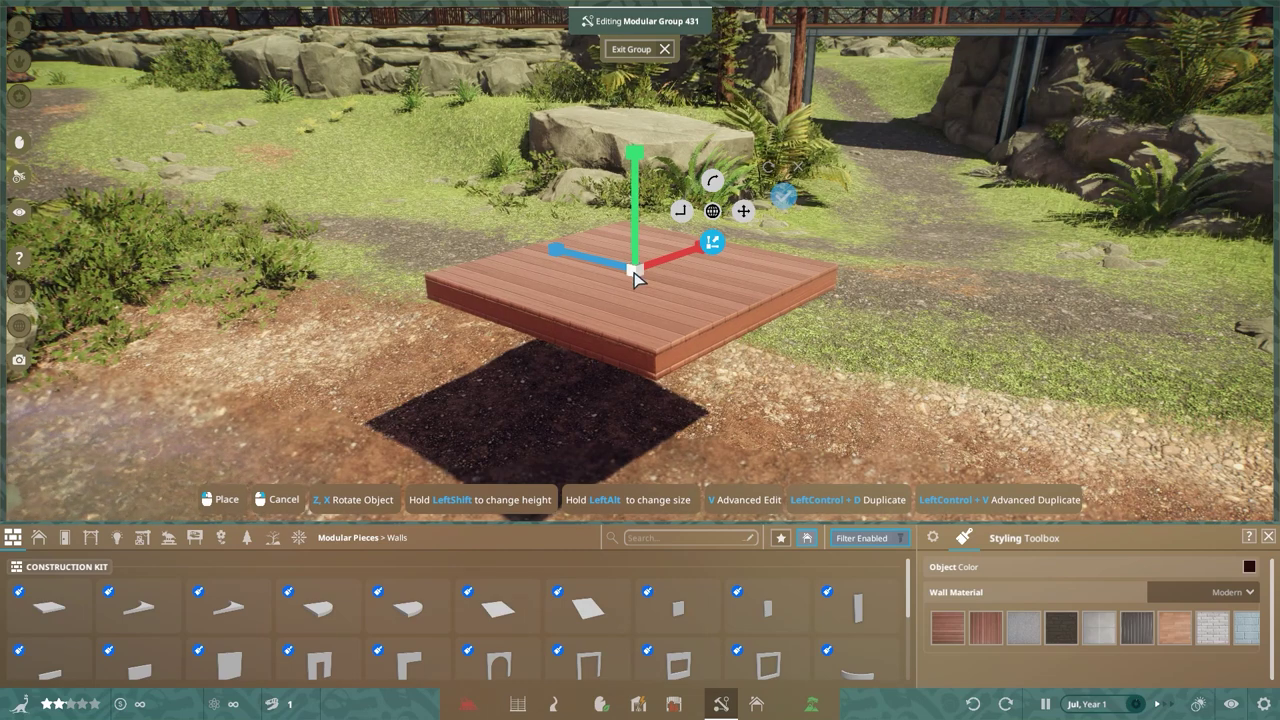
drag(634, 272, 743, 343)
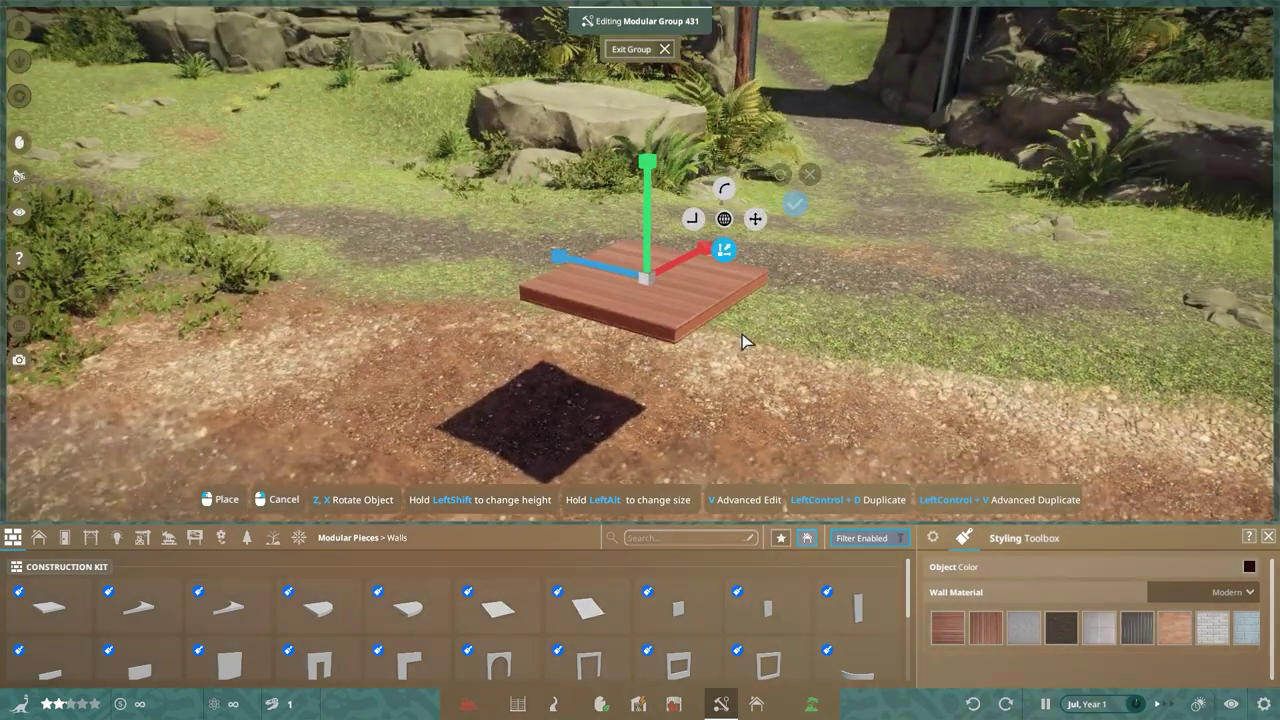
drag(655, 285, 718, 304)
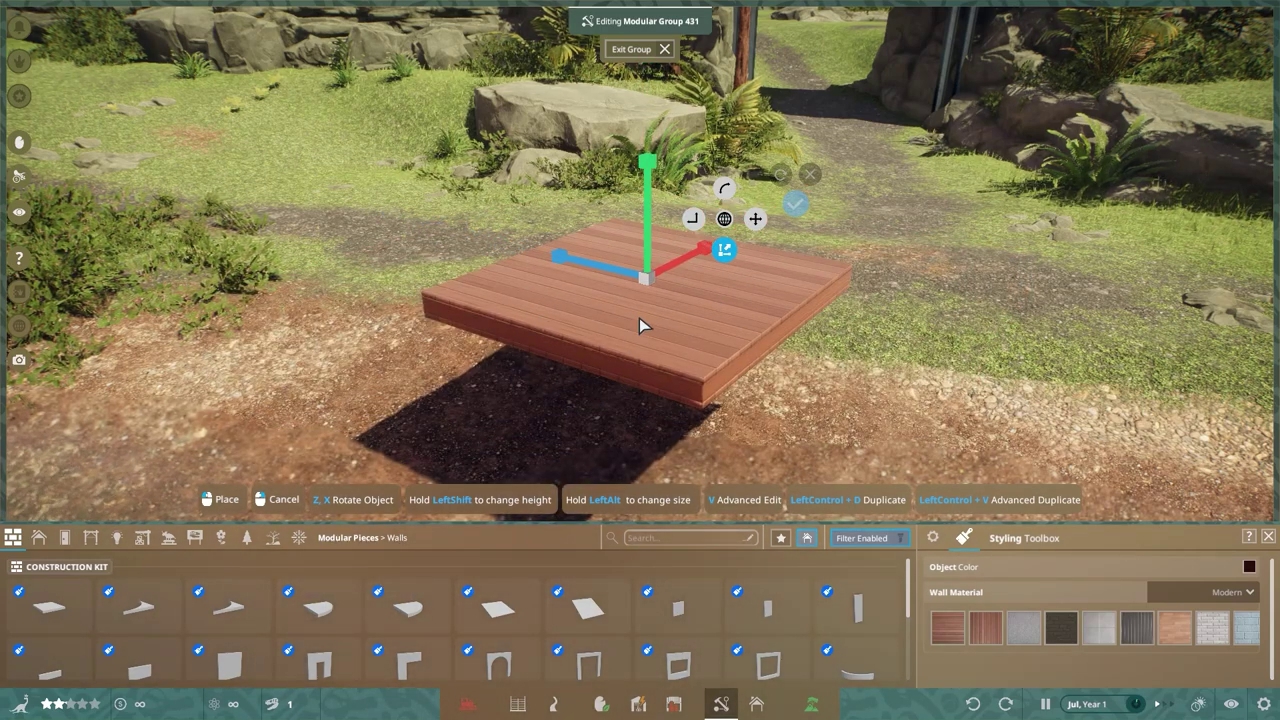
drag(602, 303, 502, 290)
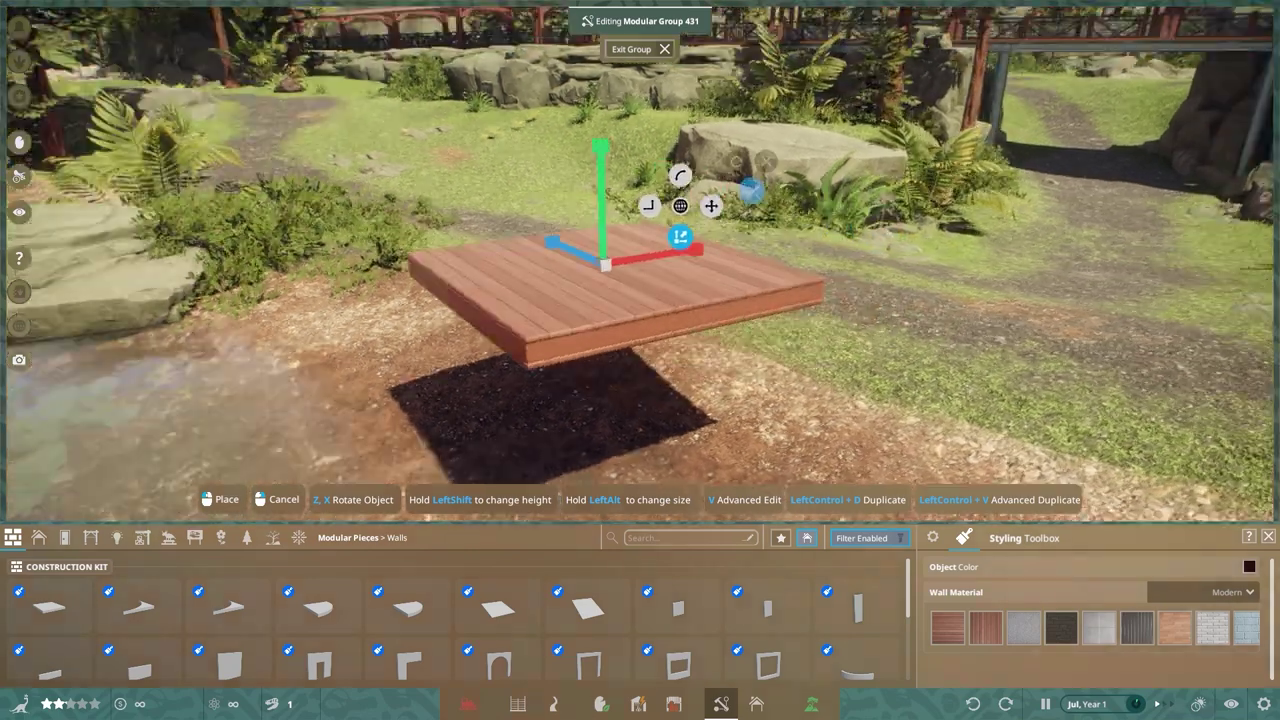
drag(650, 392, 580, 375)
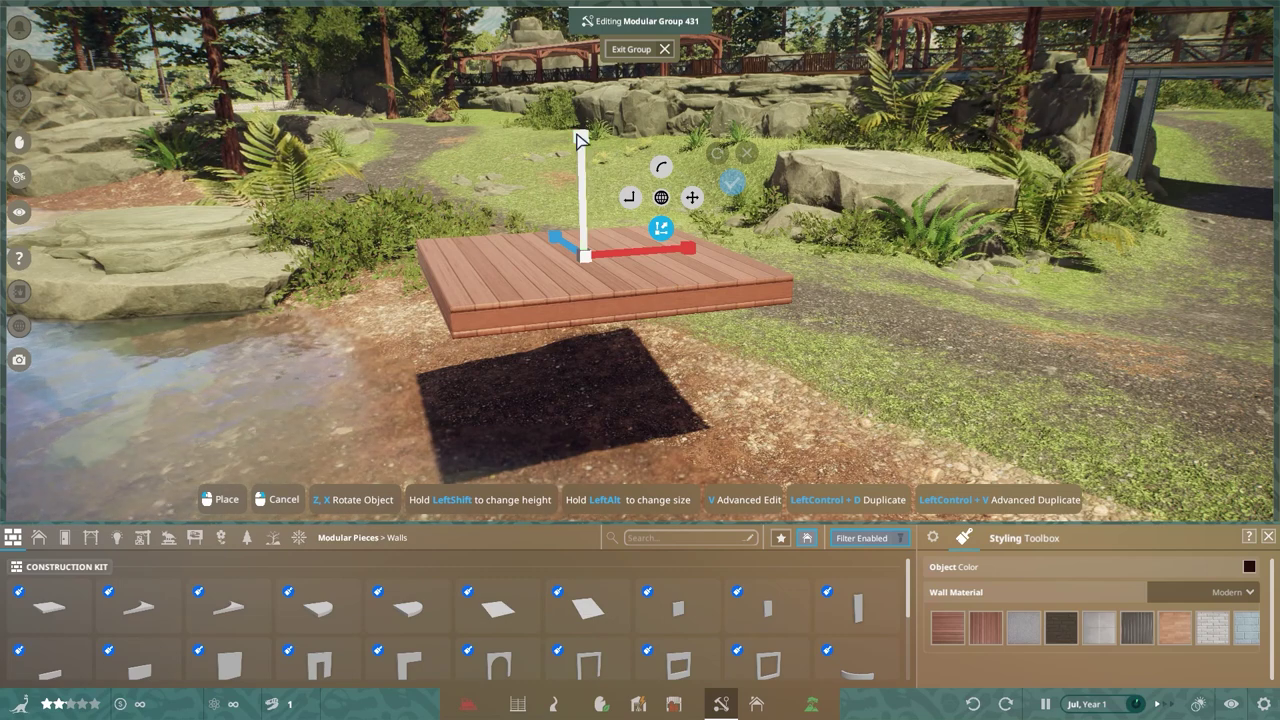
- Scale the floor piece along its individual axes, stretching it into a long platform that reaches over the water
mouse_move(577, 140)
mouse_down()
mouse_move(603, 128)
mouse_move(597, 173)
mouse_move(591, 135)
mouse_move(592, 150)
mouse_up()
drag(686, 255, 730, 257)
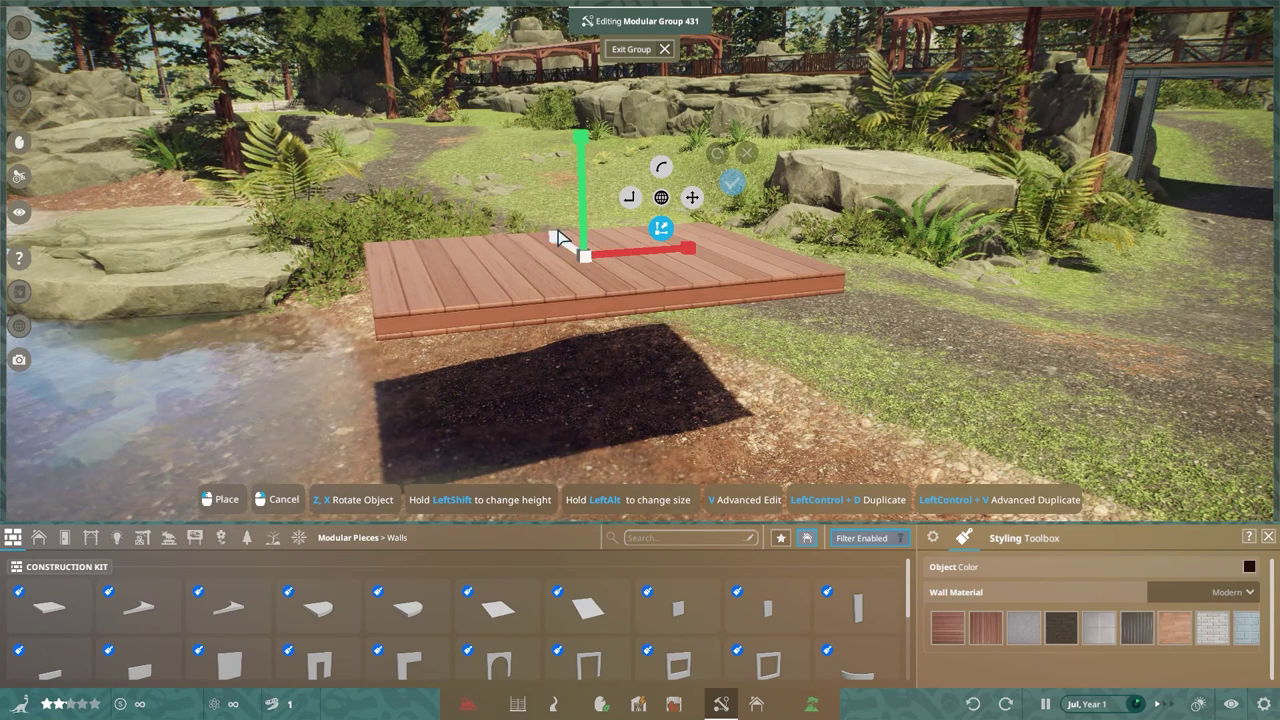
drag(560, 237, 526, 216)
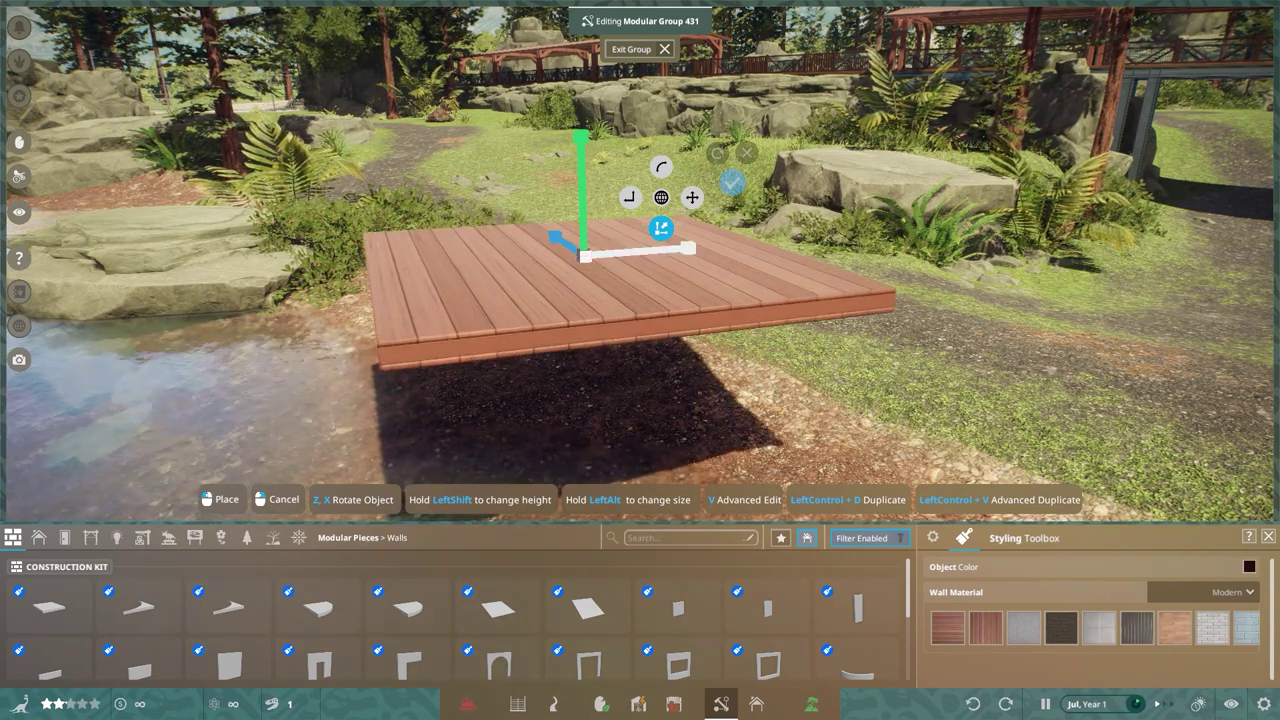
drag(686, 248, 358, 195)
key(s)
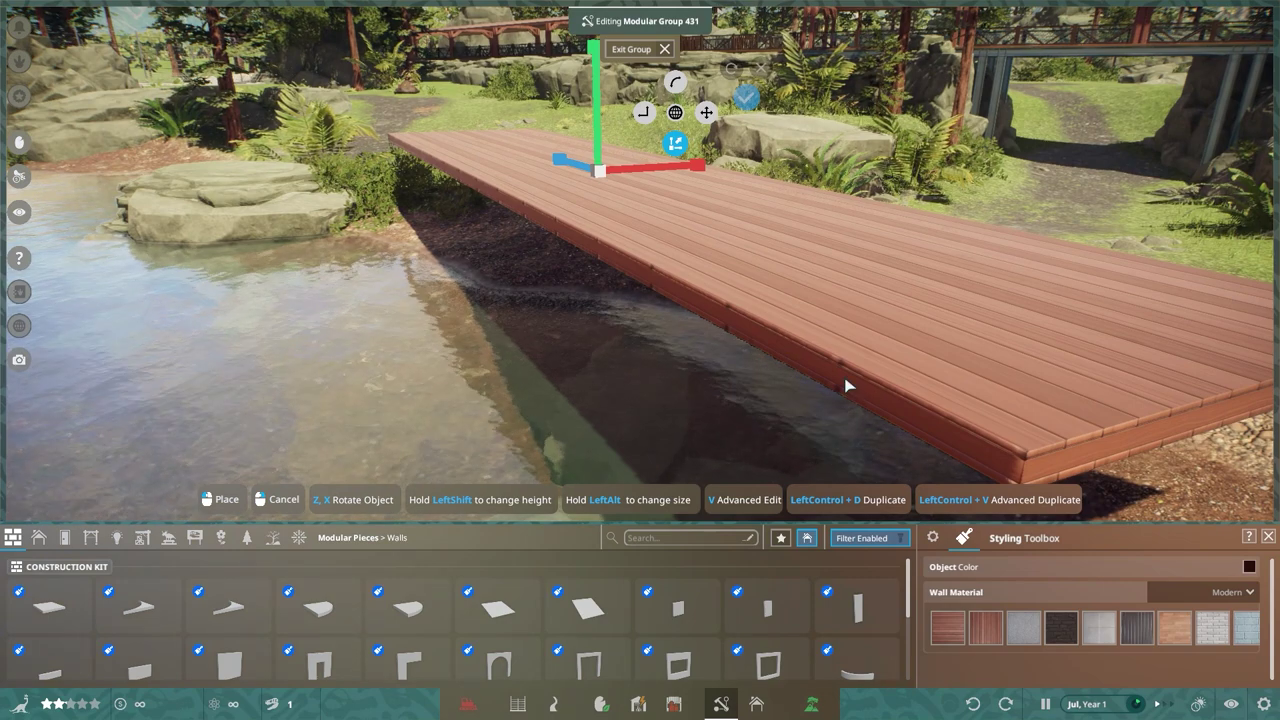
- Shorten the stretched floor piece along its length into a compact rectangular platform
drag(714, 331, 657, 329)
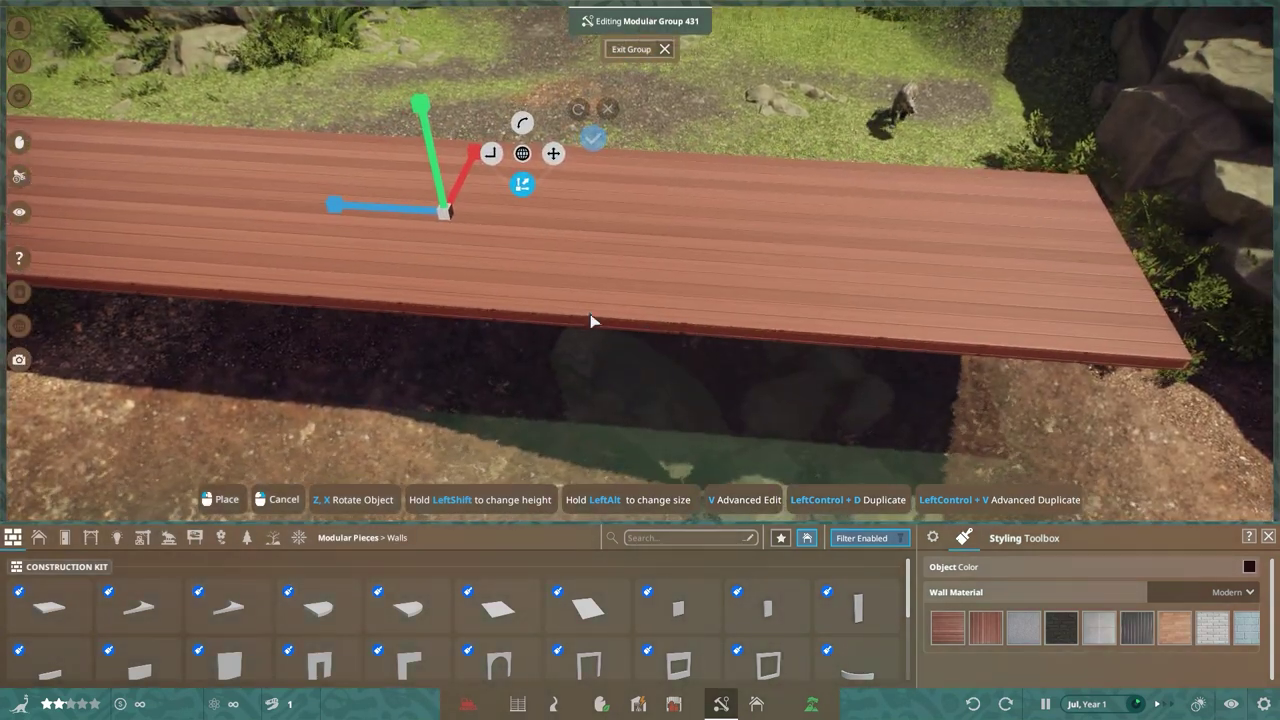
drag(340, 213, 382, 212)
key(a)
drag(689, 366, 585, 366)
- Cycle the floor piece through the move, rotation and scale editing modes
click(717, 233)
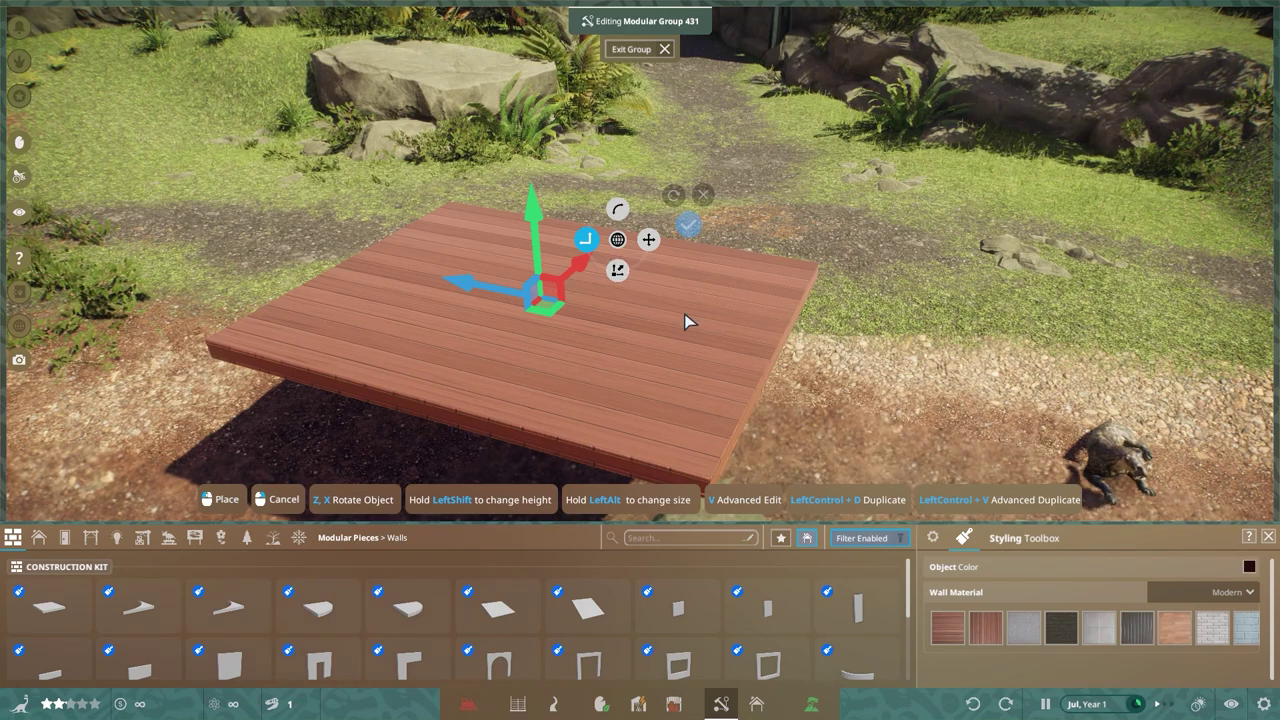
key(v)
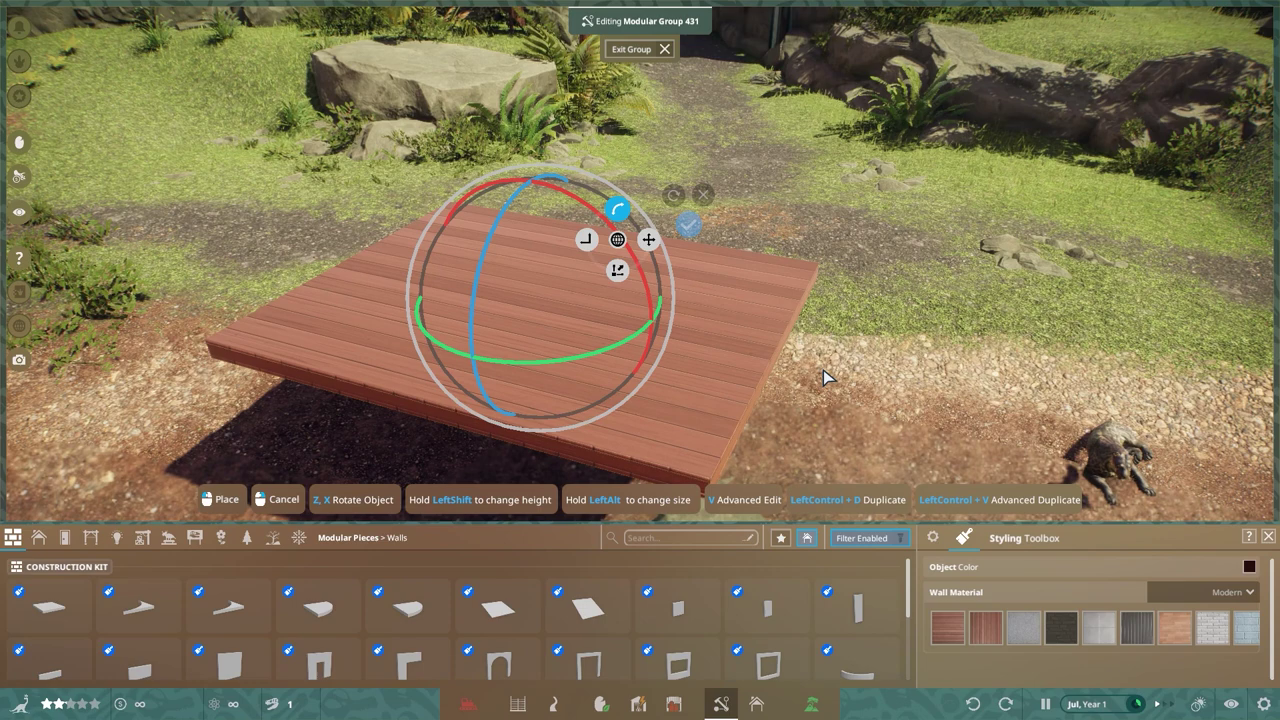
key(q)
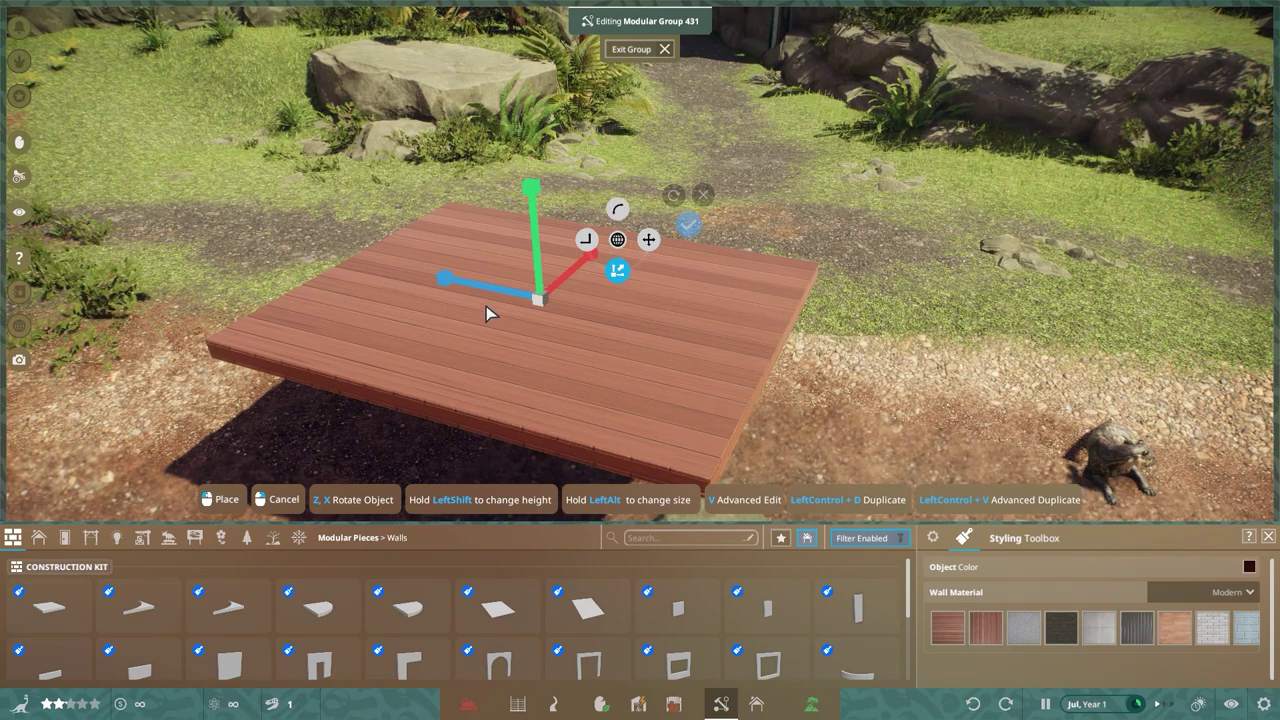
key(q)
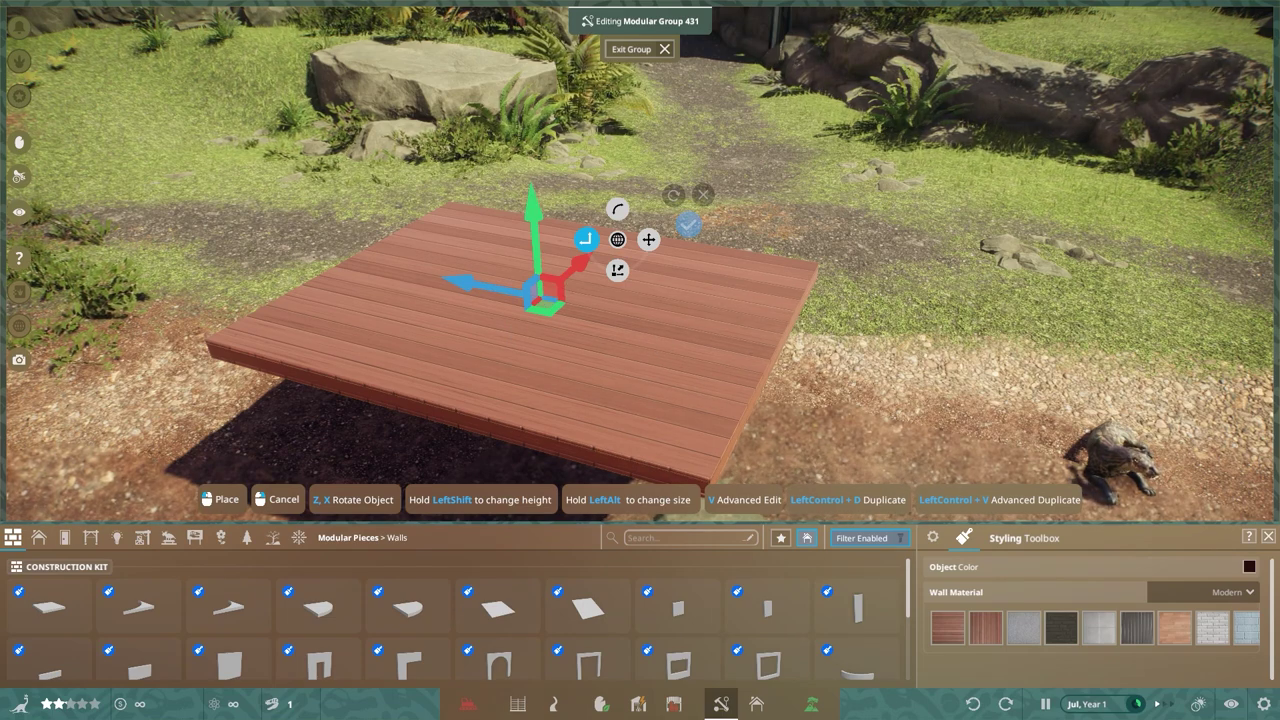
drag(602, 345, 710, 345)
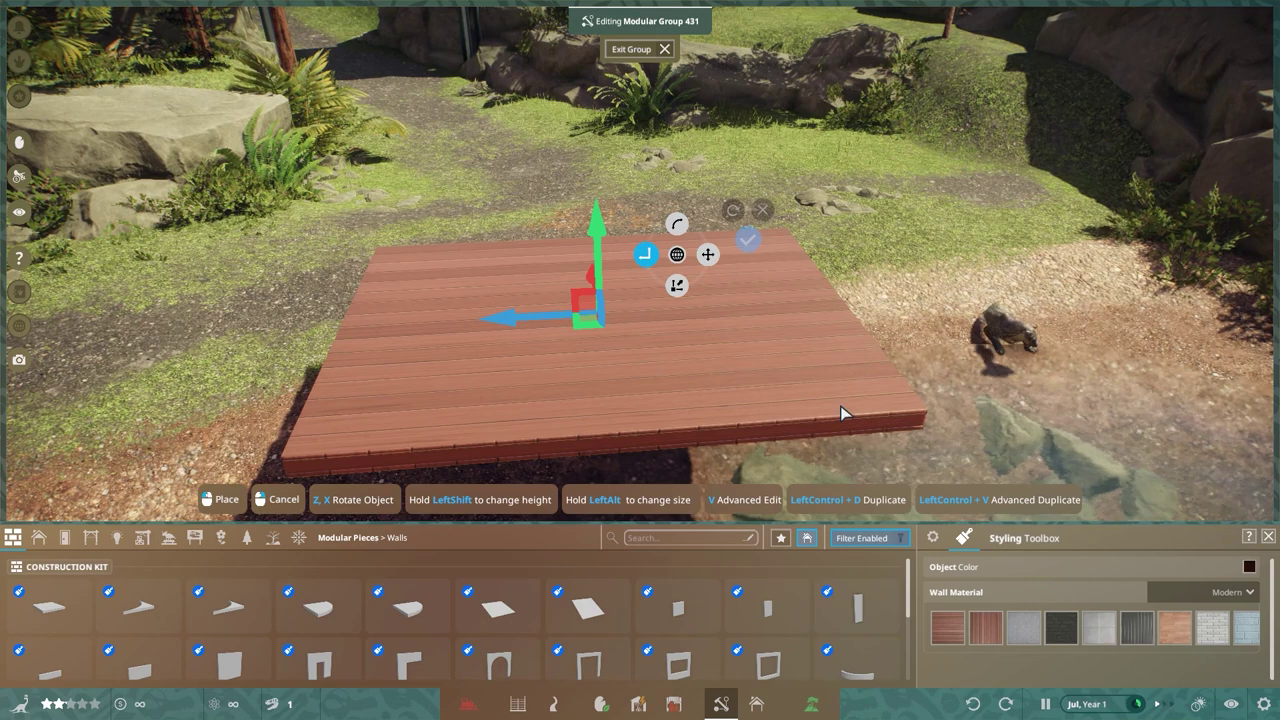
key(q)
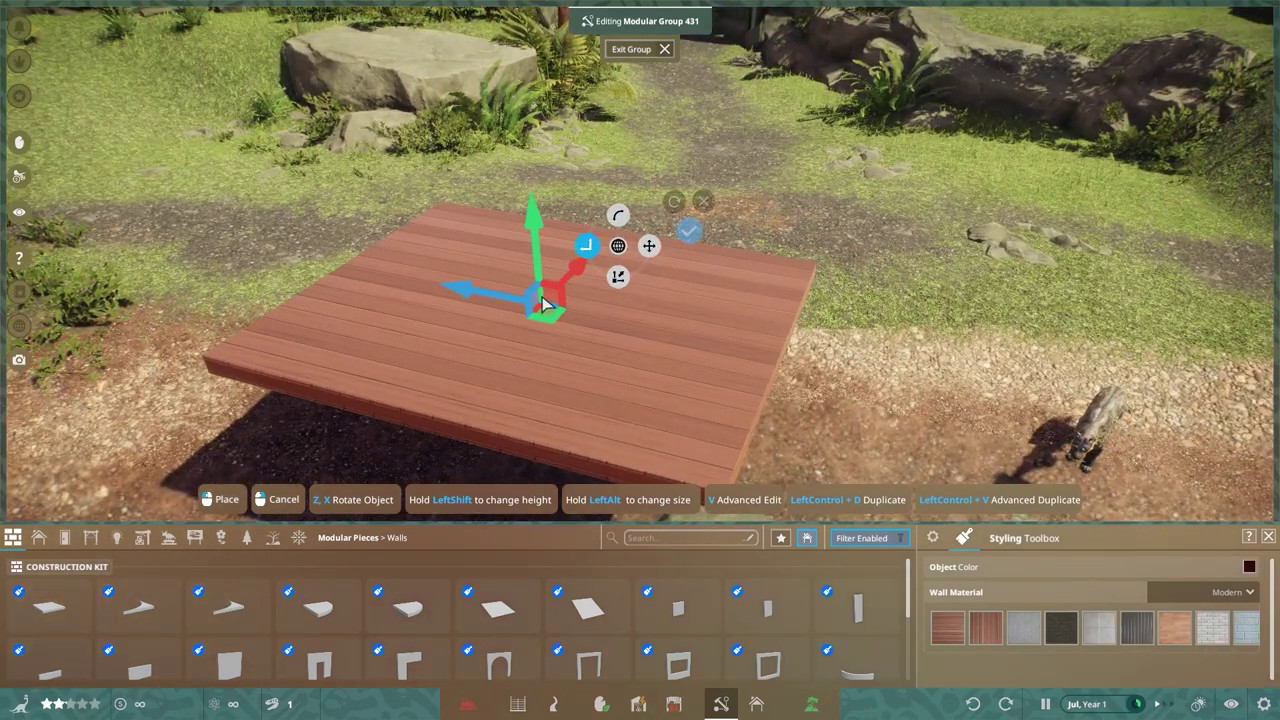
click(619, 217)
click(588, 248)
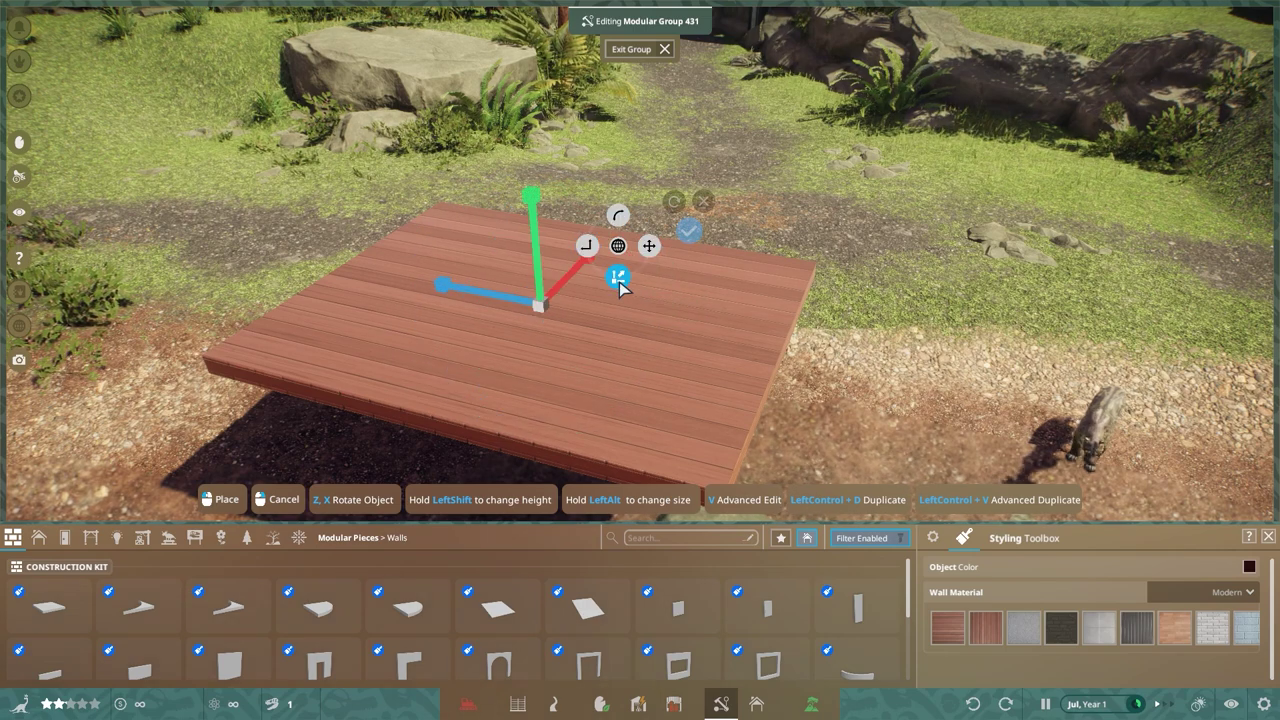
- Switch the floor piece to free movement, adjust its height and place it hovering above the shore
click(649, 247)
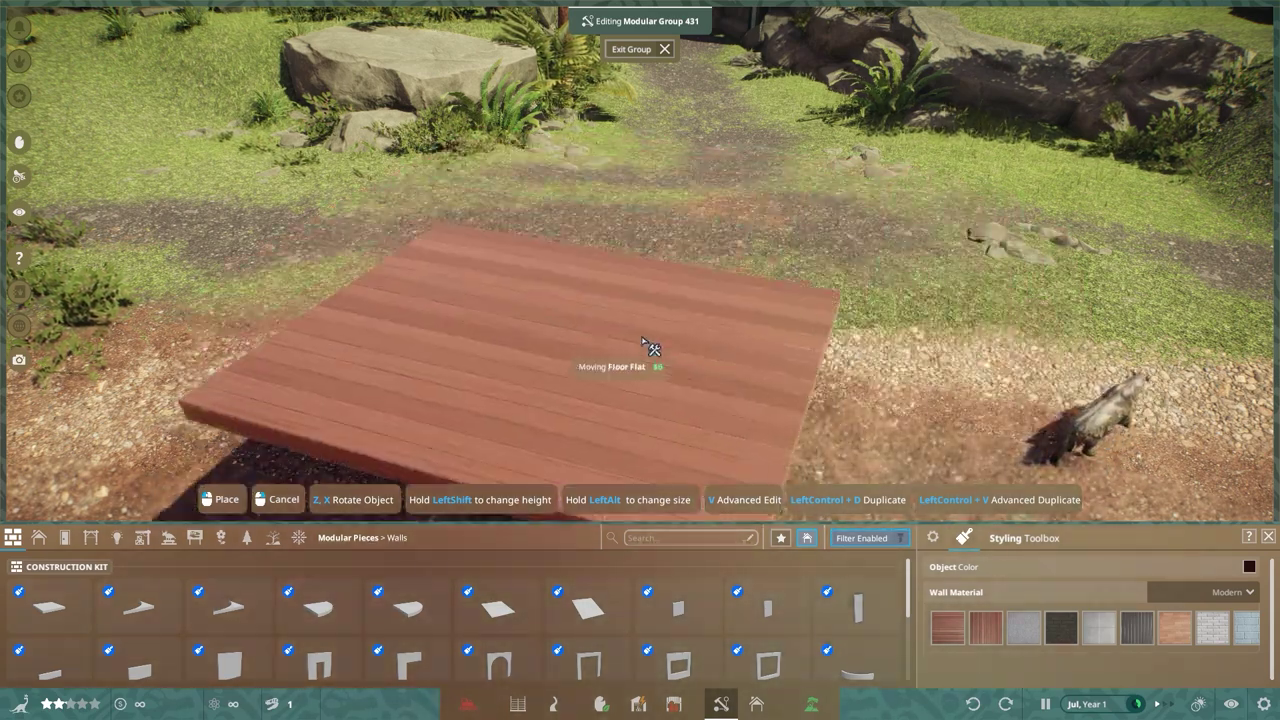
key(shift)
scroll(580, 275, down, 10)
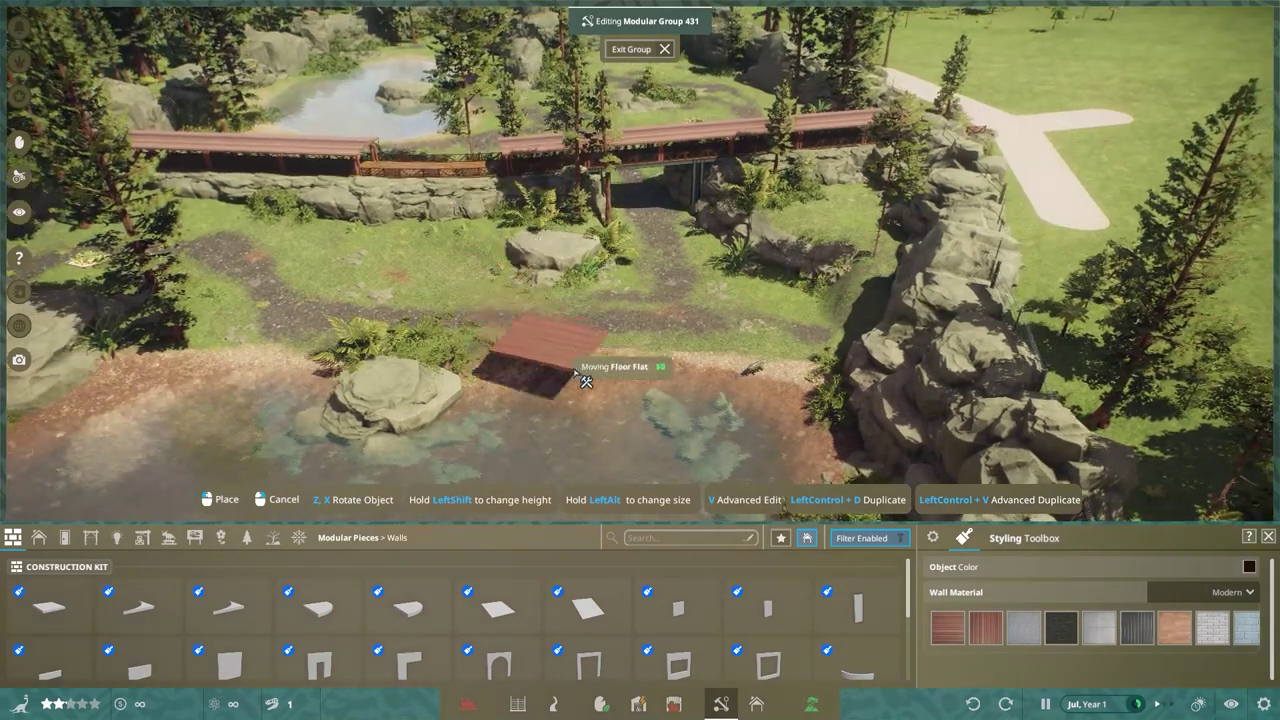
scroll(580, 378, up, 5)
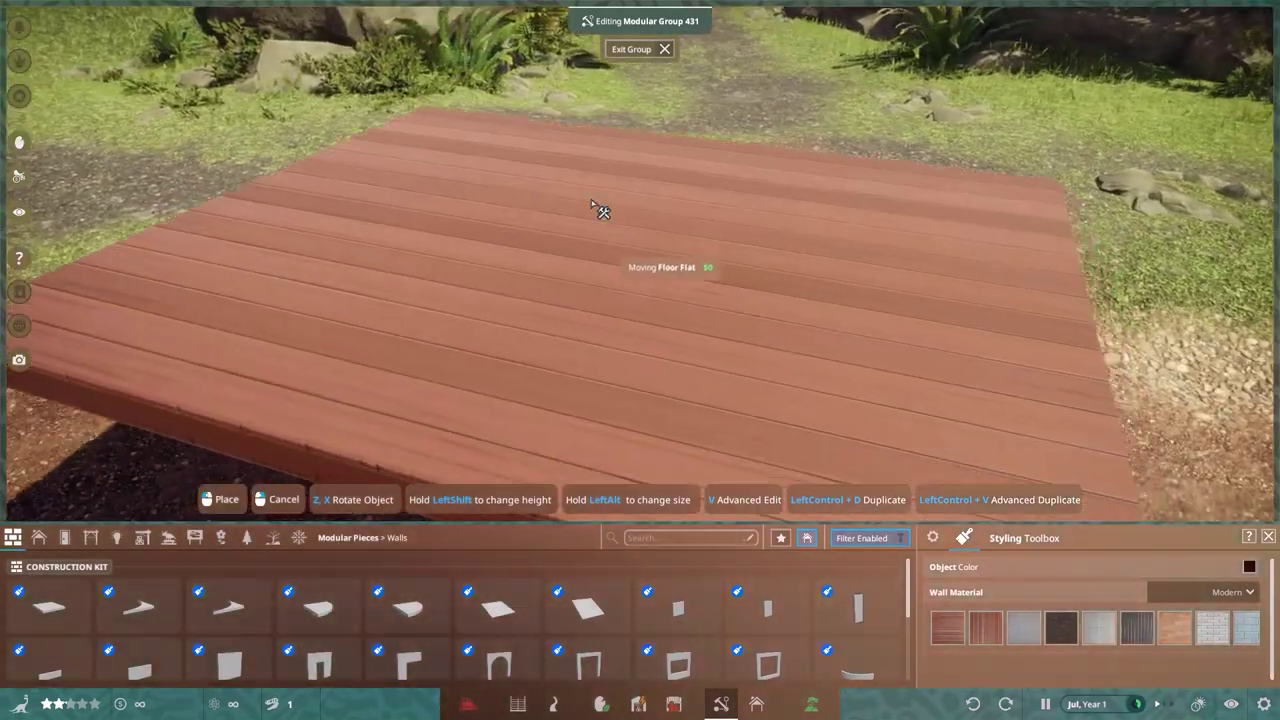
scroll(596, 190, down, 3)
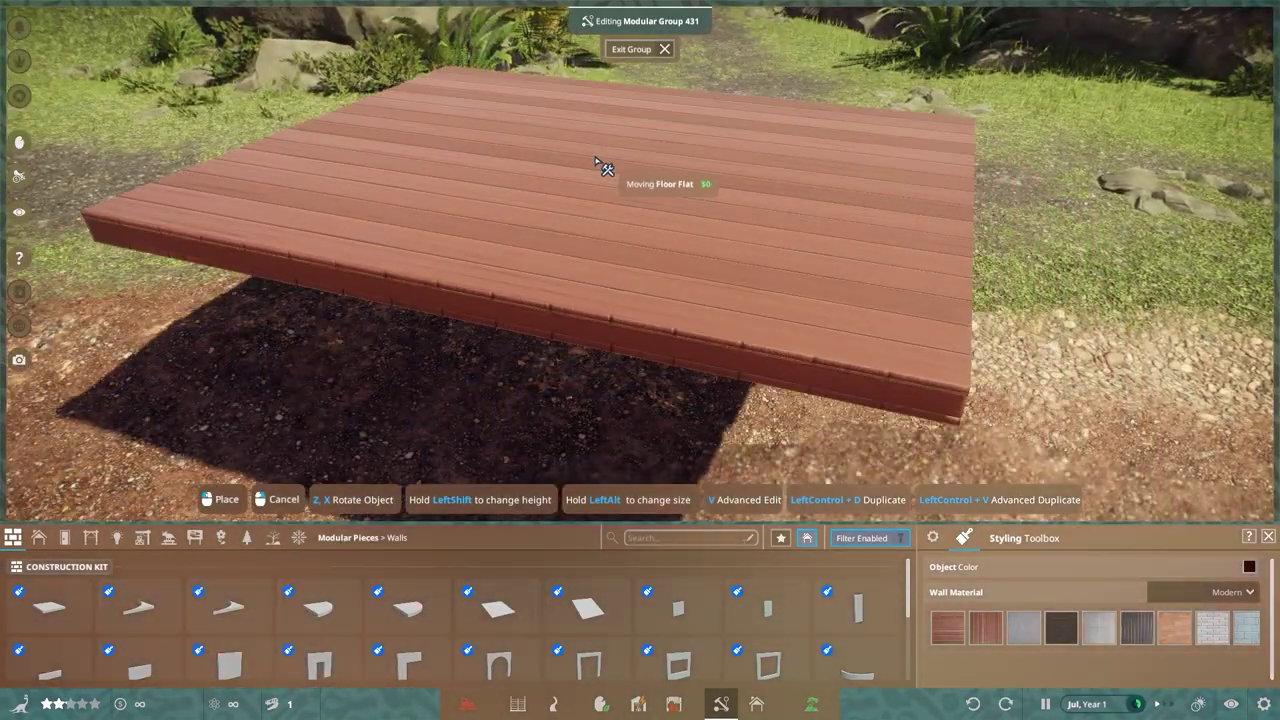
click(595, 163)
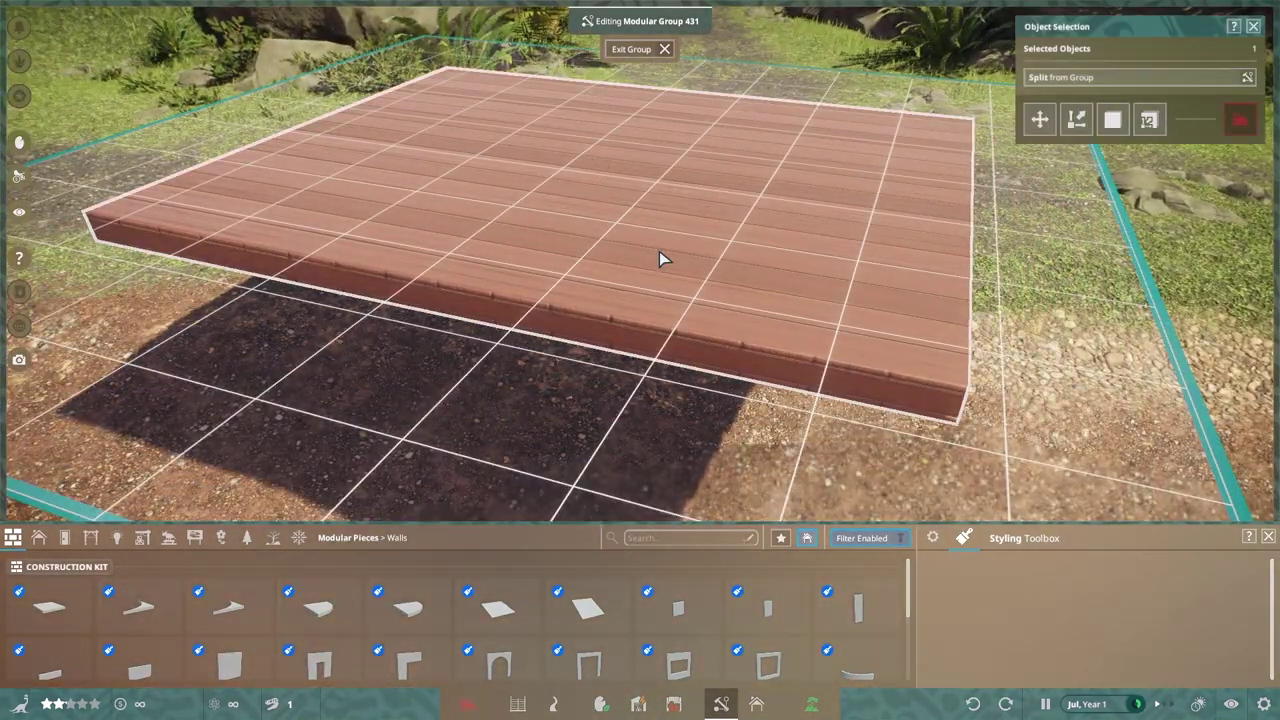
scroll(659, 251, down, 5)
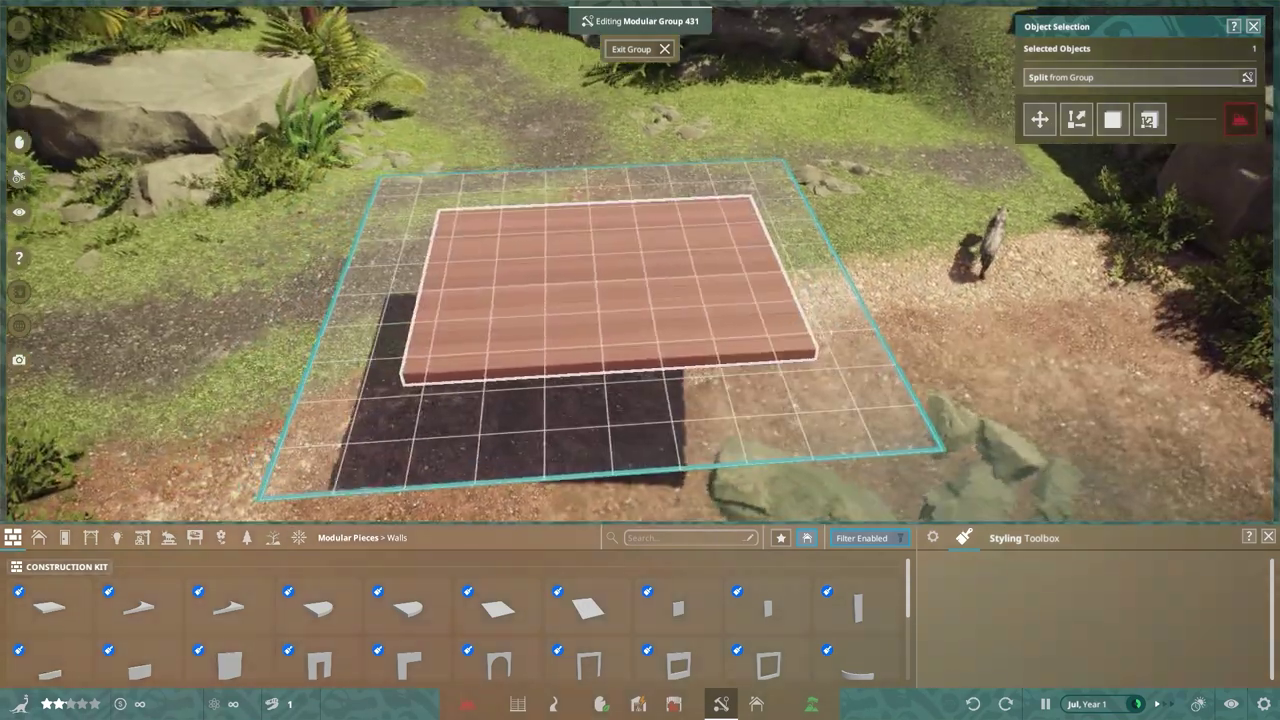
click(691, 311)
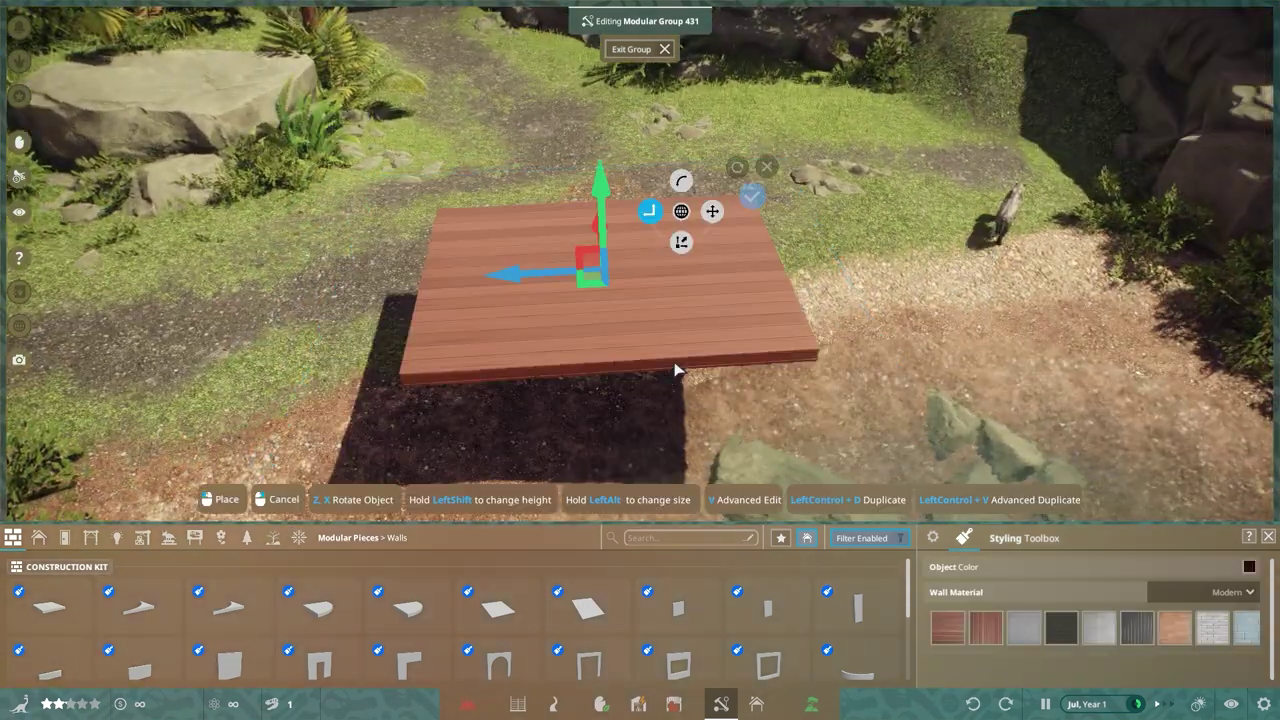
scroll(642, 344, up, 3)
drag(642, 344, 611, 260)
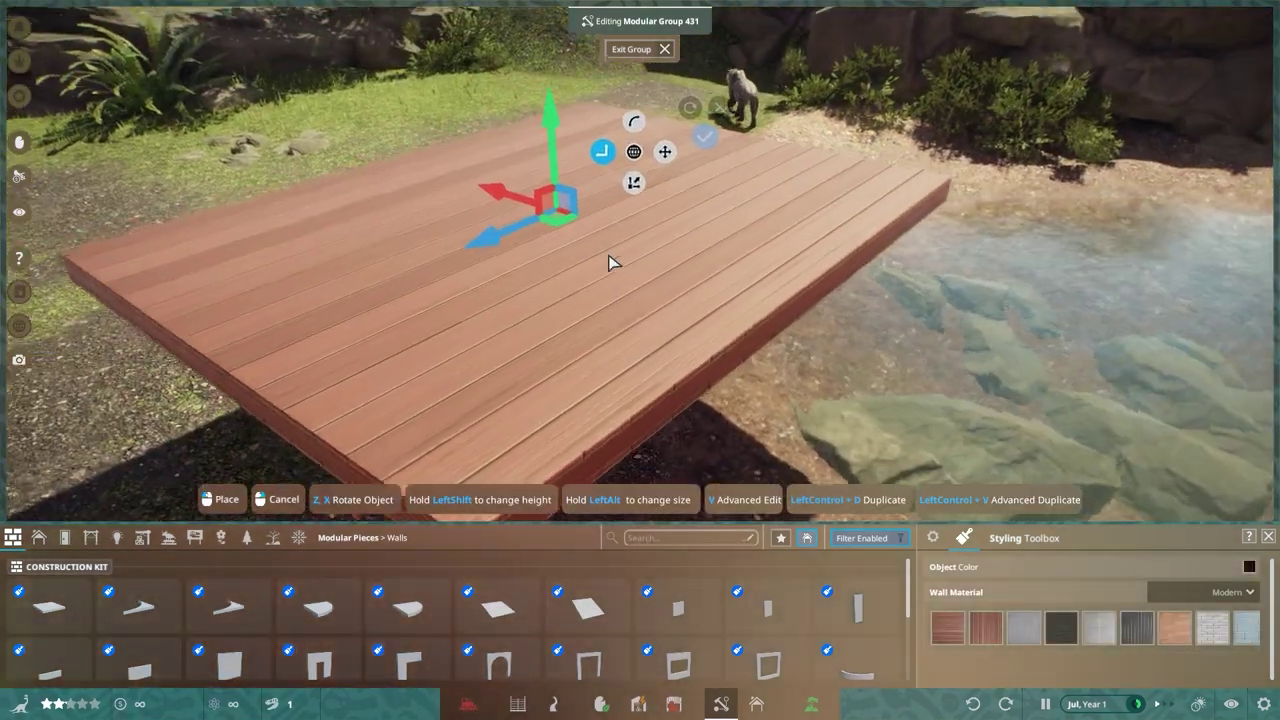
drag(650, 316, 666, 299)
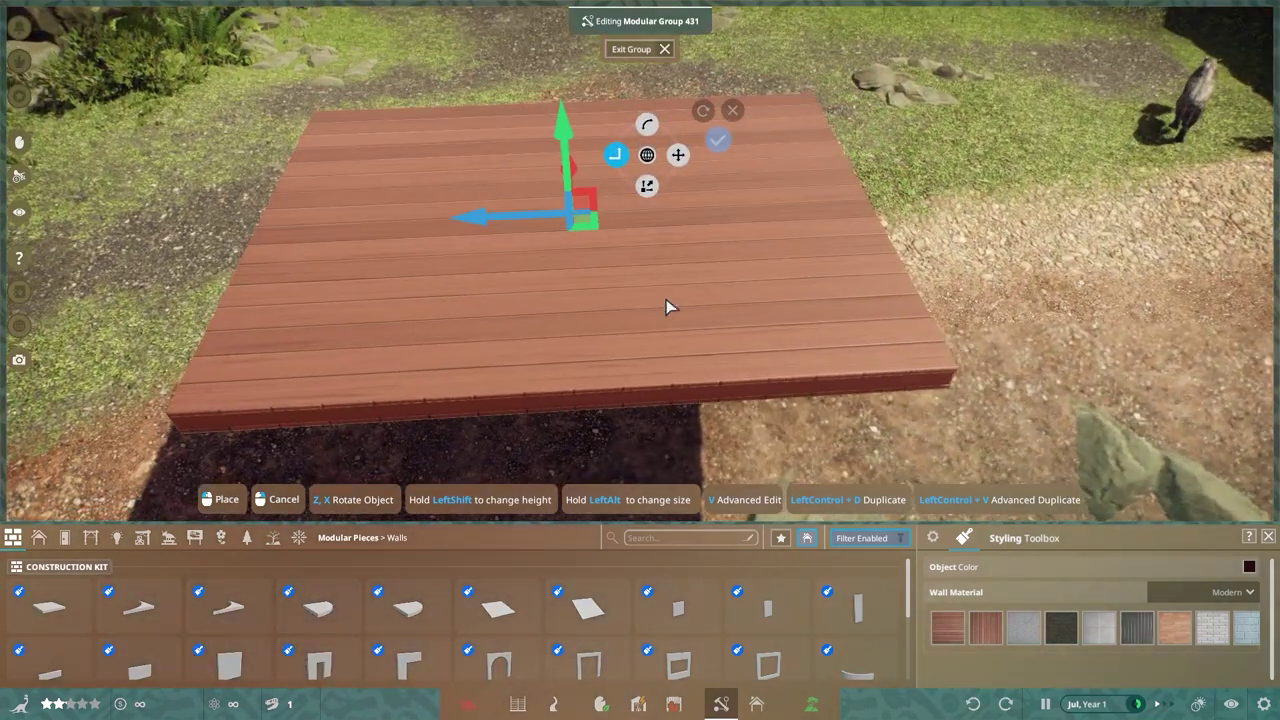
click(1003, 226)
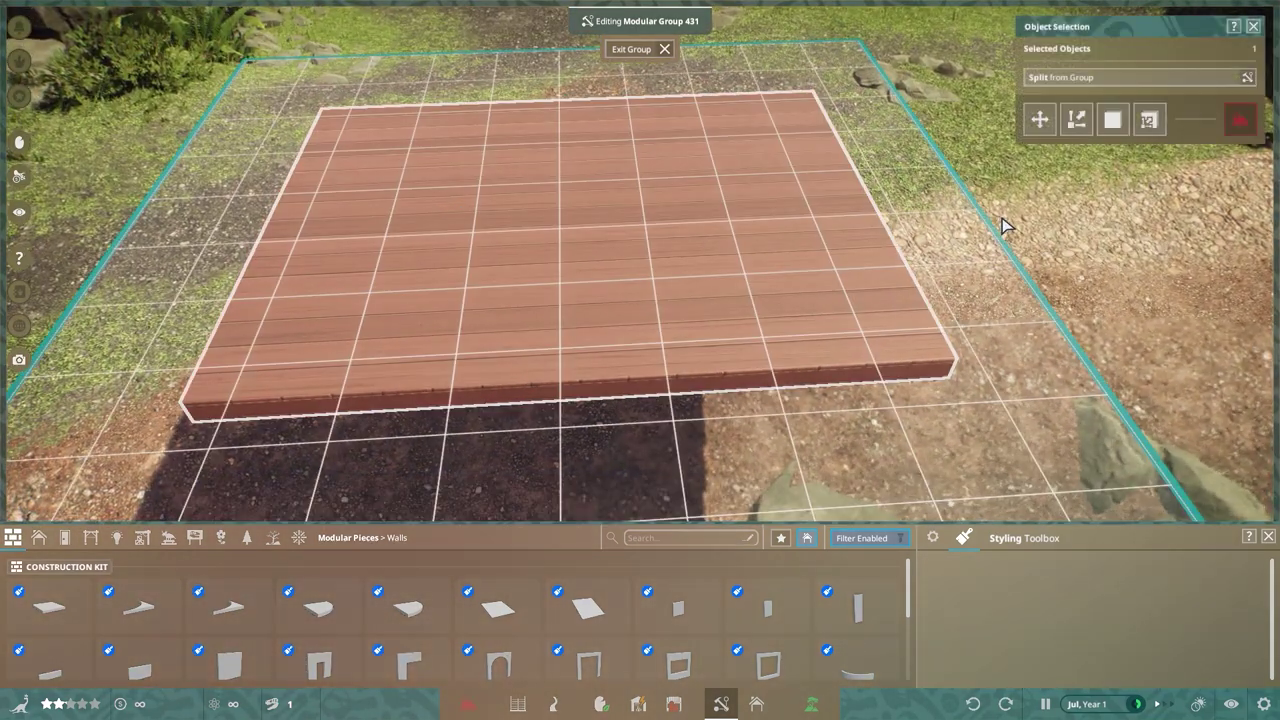
- Use Advanced Duplicate on the floor piece and move the copy along its length, leaving a small gap to the original
scroll(573, 315, down, 5)
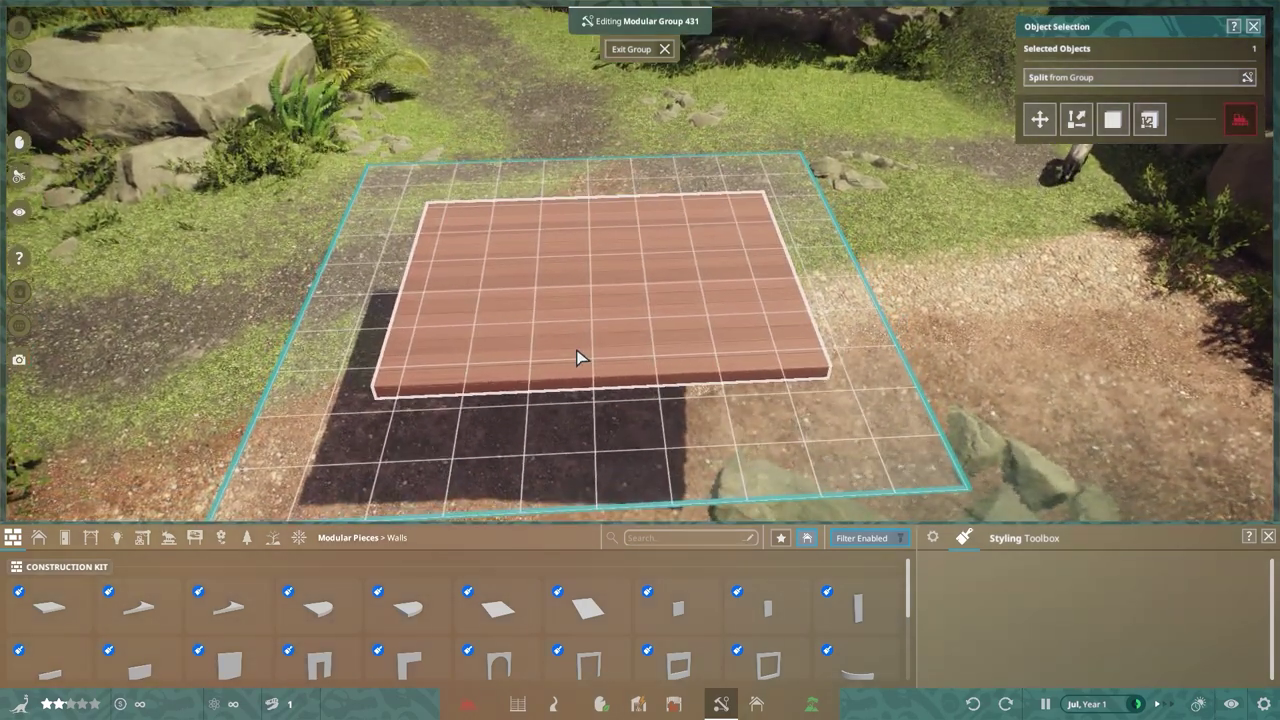
click(591, 357)
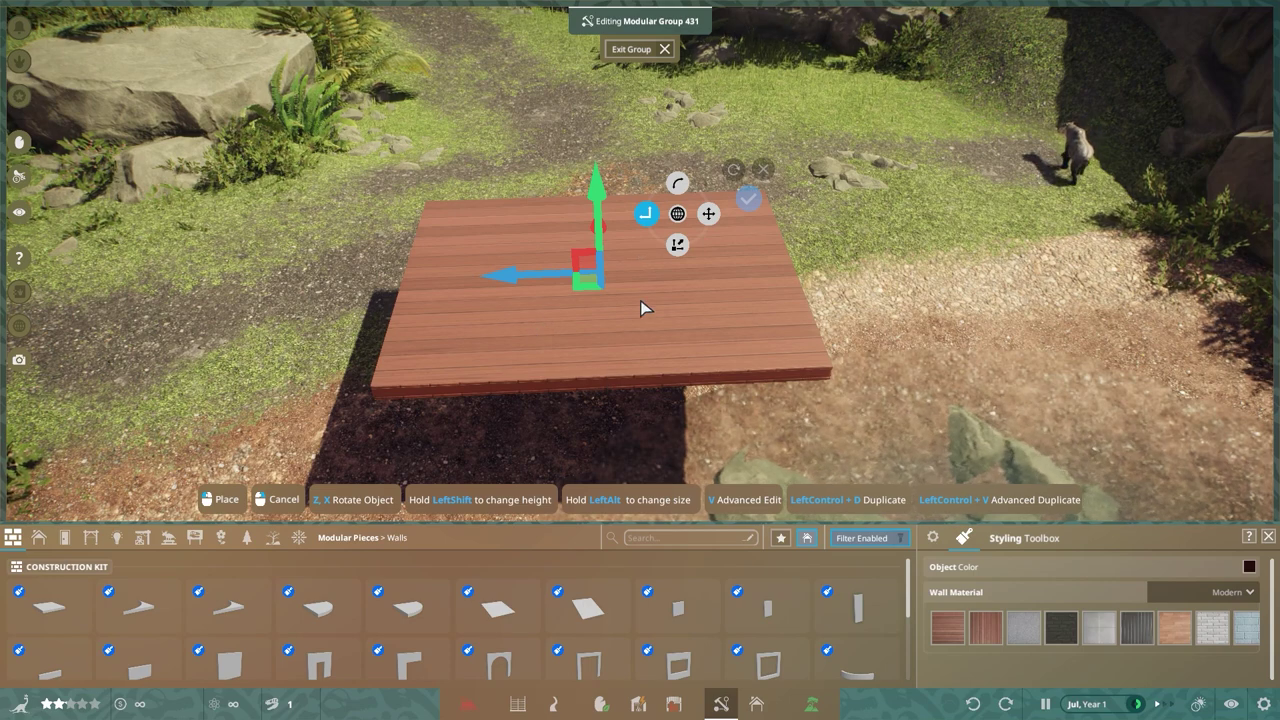
drag(524, 276, 170, 333)
key(a)
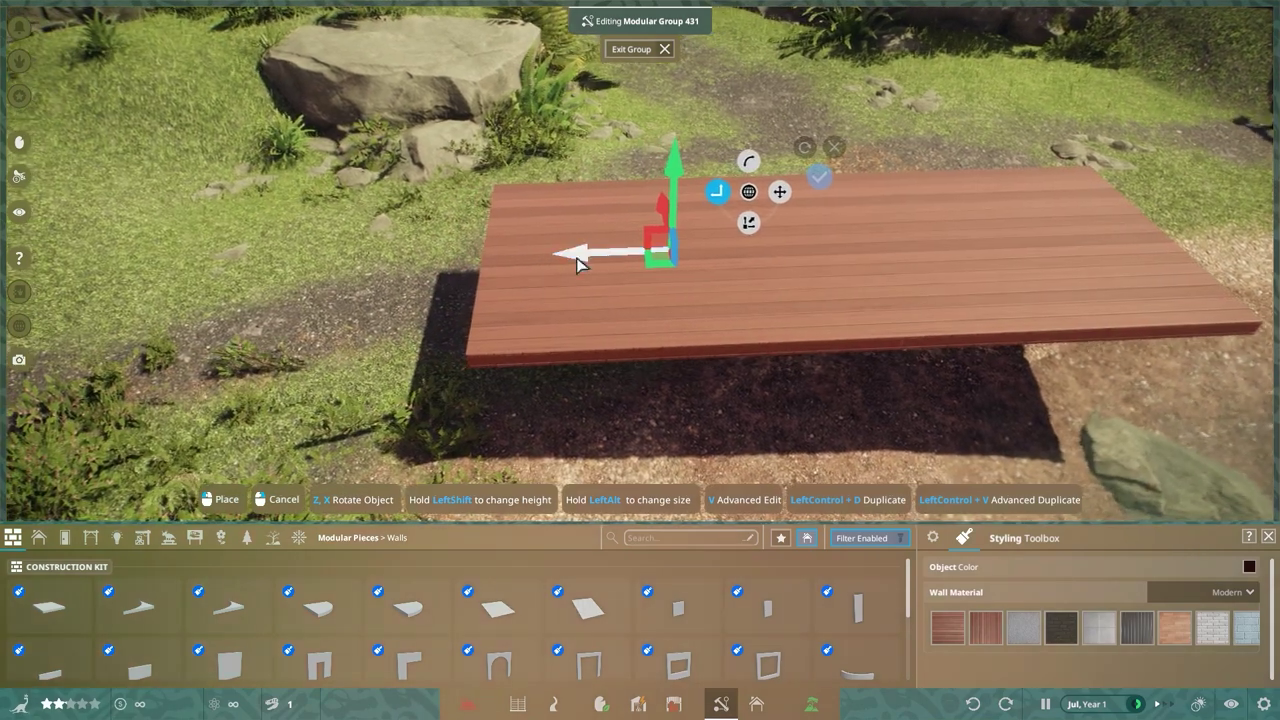
drag(578, 257, 565, 360)
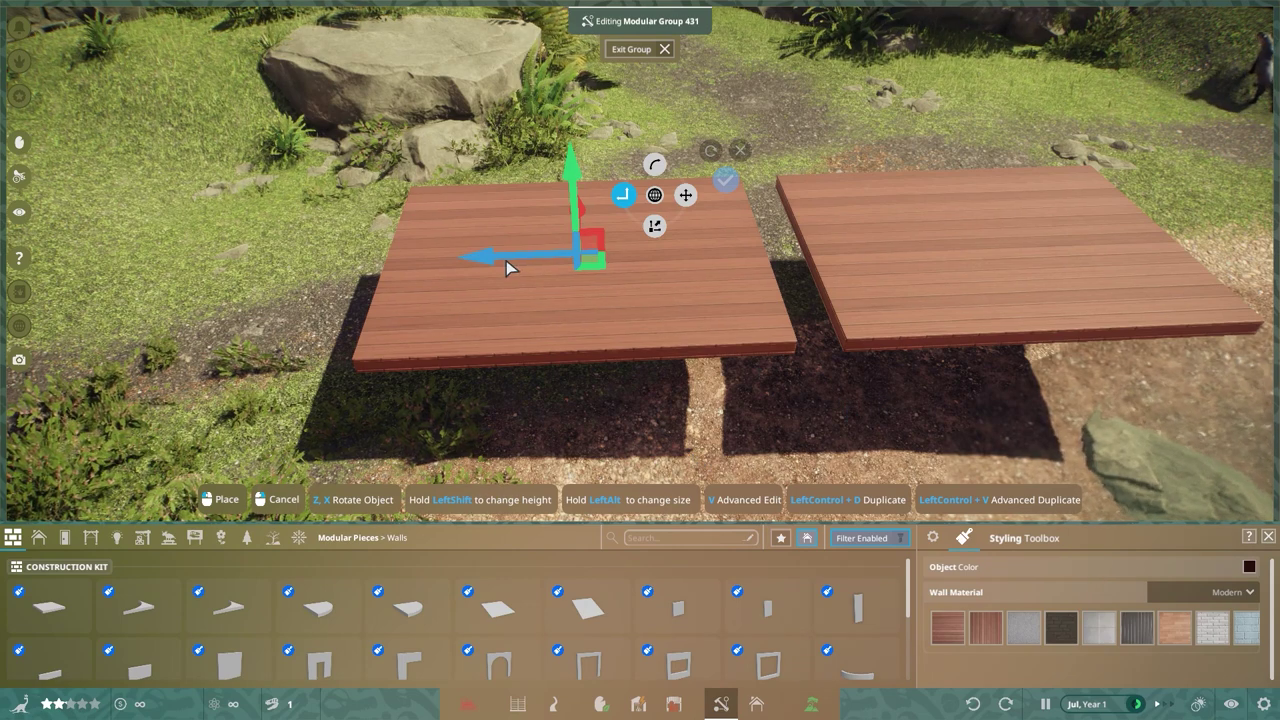
- Add another floor copy at the end of the row, leaving only a narrow seam to its neighbour
drag(493, 259, 182, 268)
key(a)
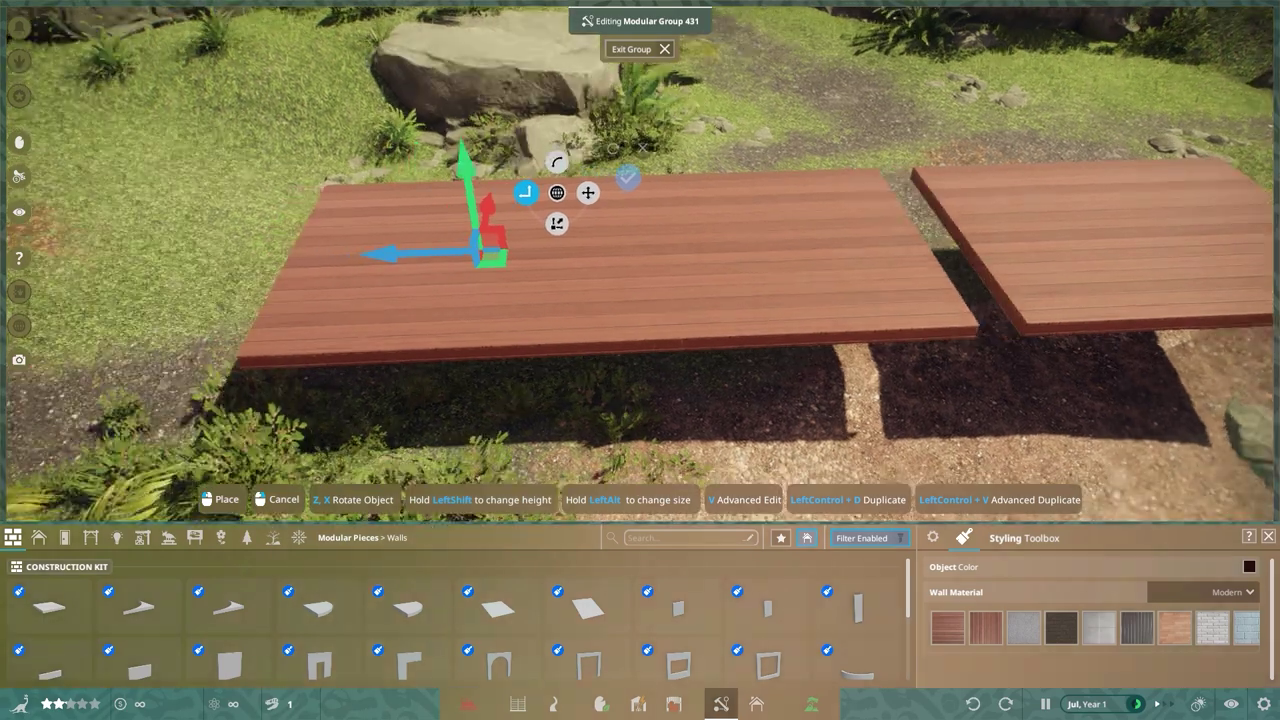
drag(500, 257, 365, 260)
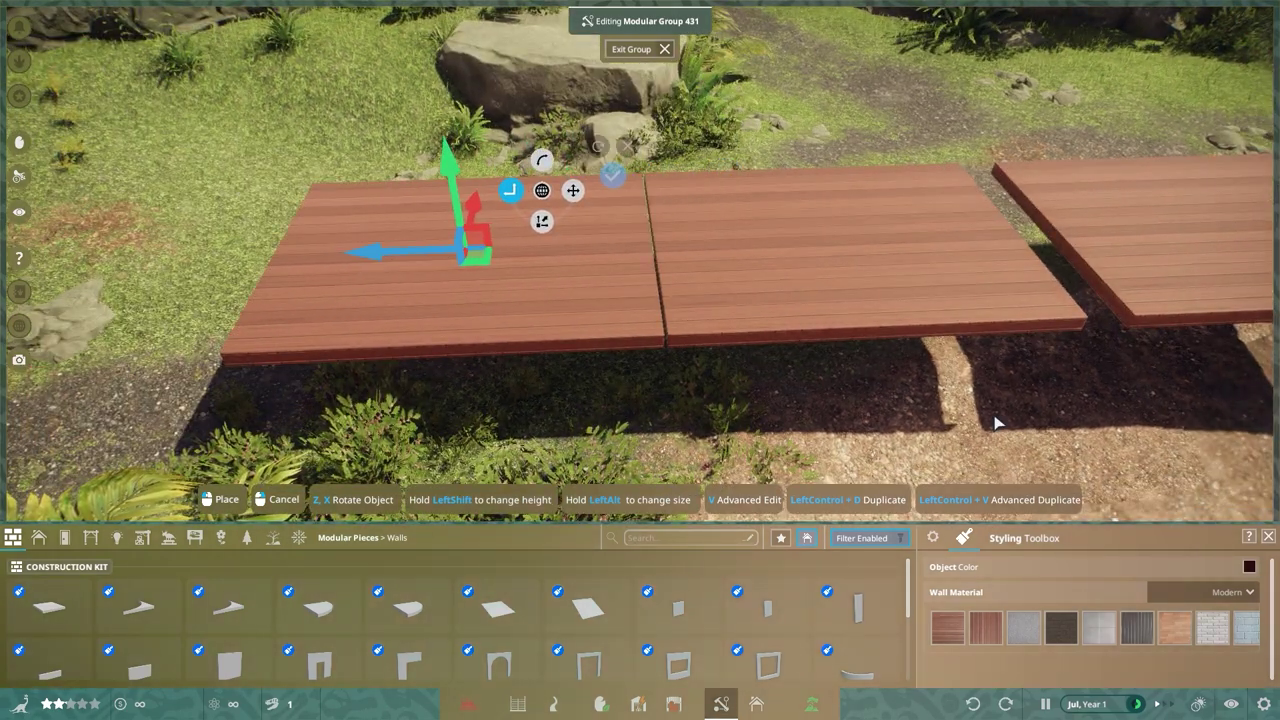
- Extend the row with further floor copies, one separated by a gap and the following one set flush against it
key(a)
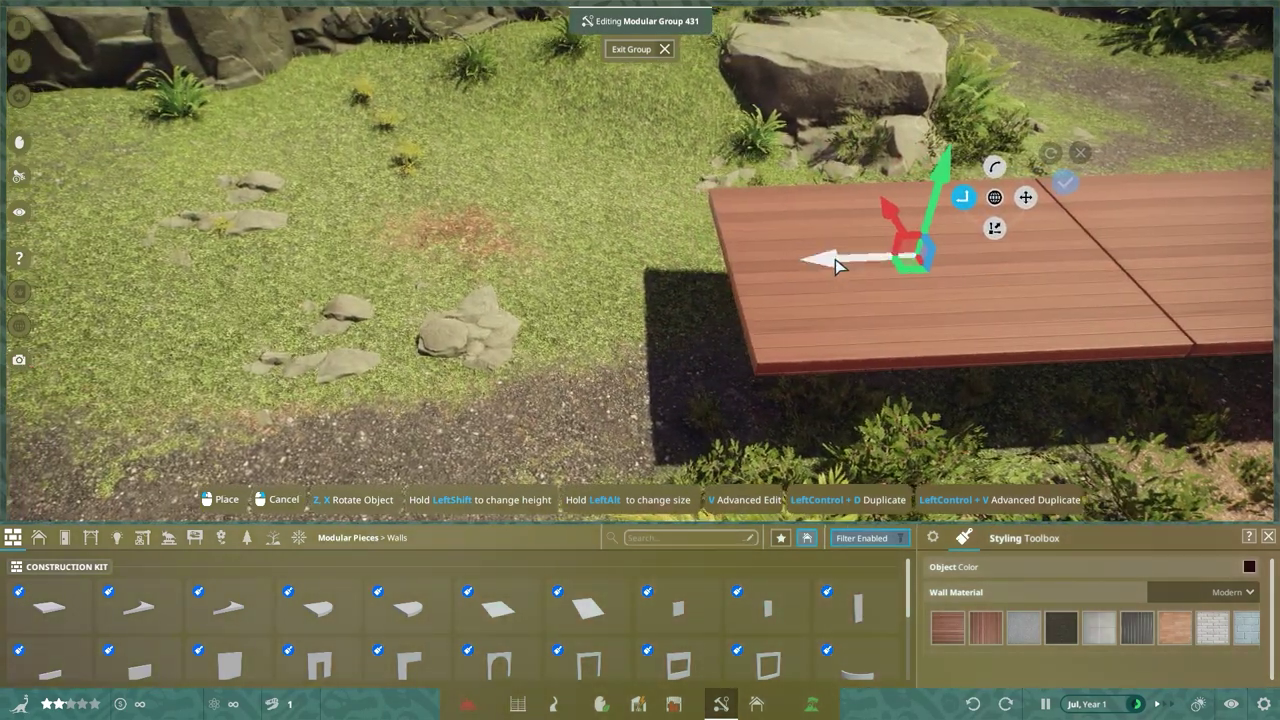
drag(835, 260, 335, 282)
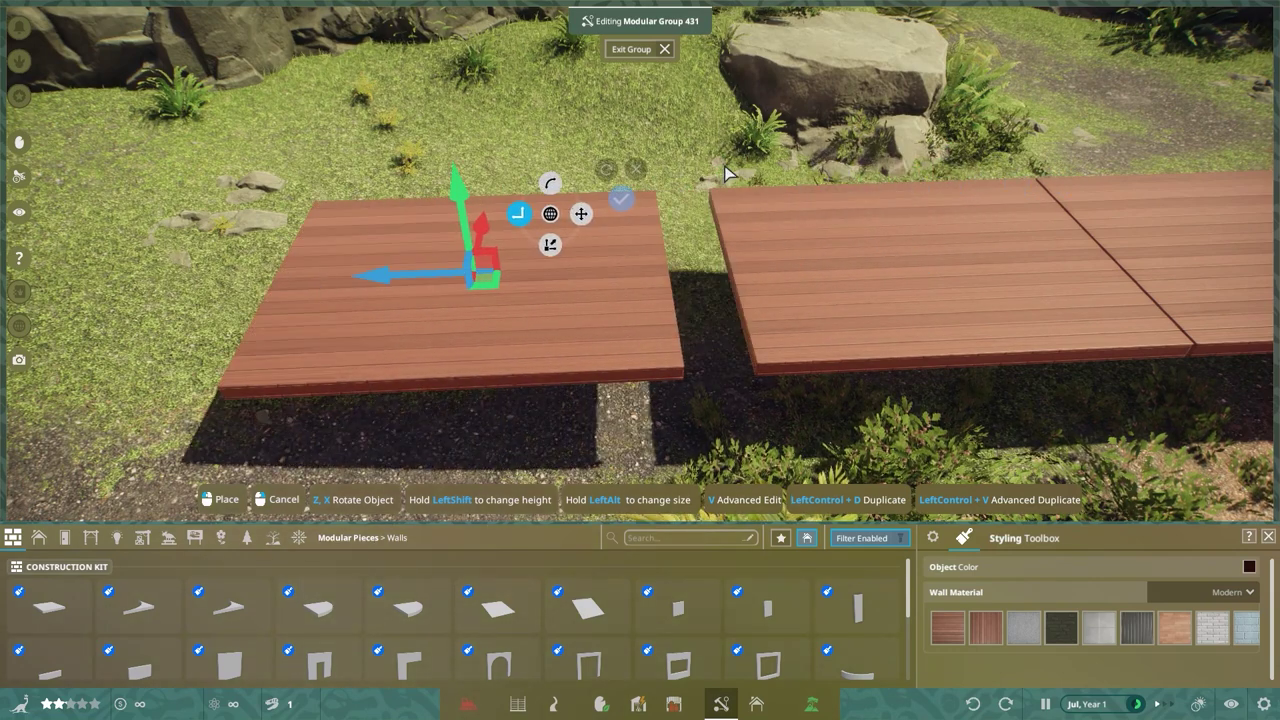
drag(376, 282, 3, 305)
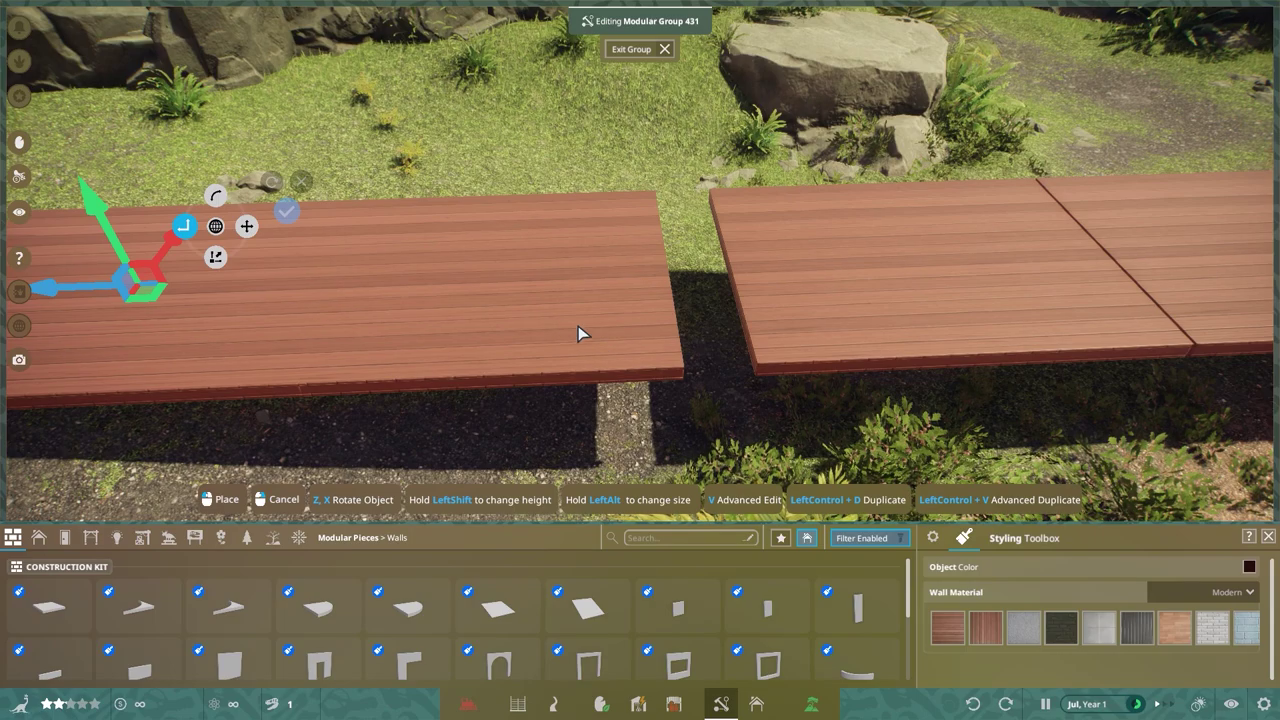
key(a)
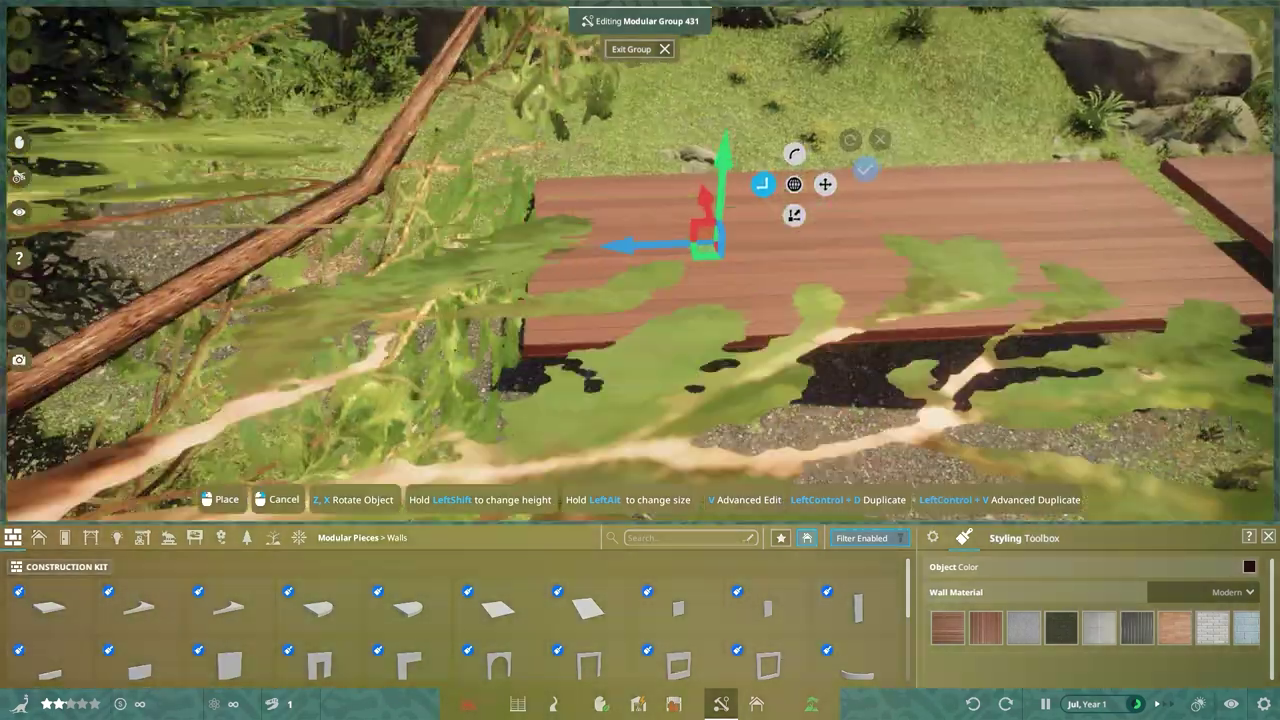
key(d)
key(a)
drag(511, 268, 272, 272)
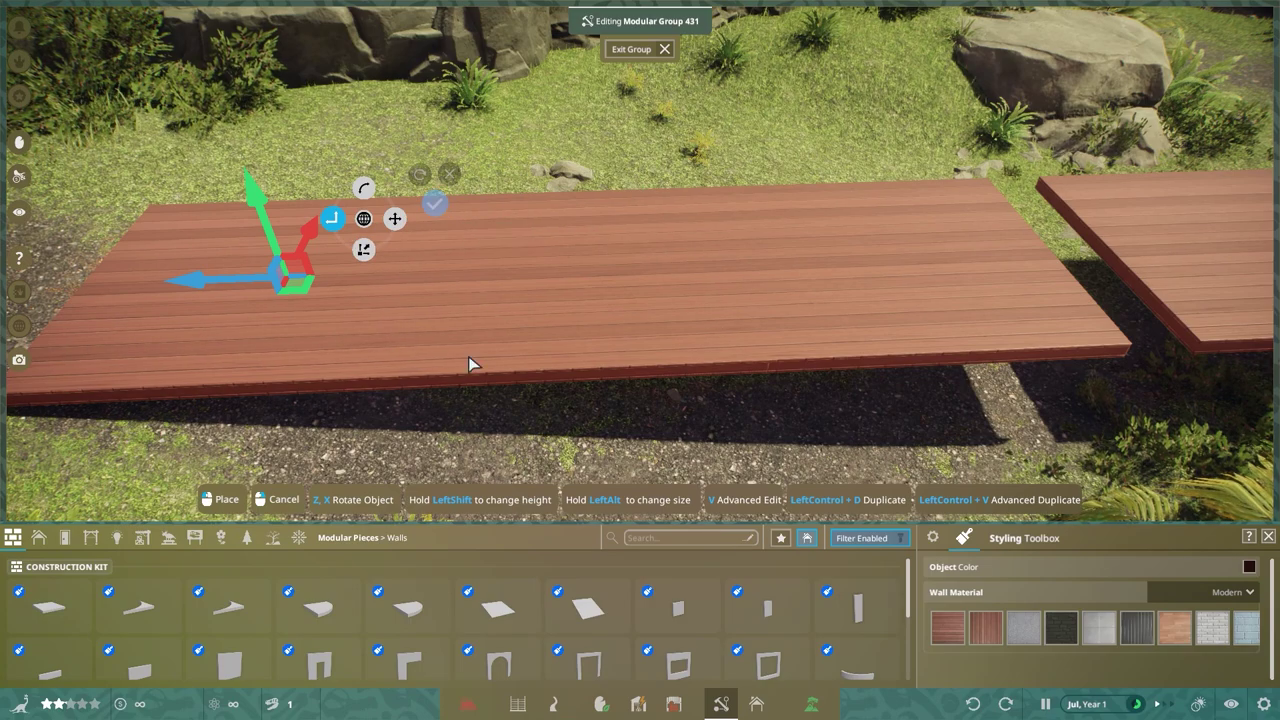
- Move a floor copy sideways off the row so the platform branches toward the rocks
drag(463, 357, 1080, 338)
drag(868, 268, 1003, 266)
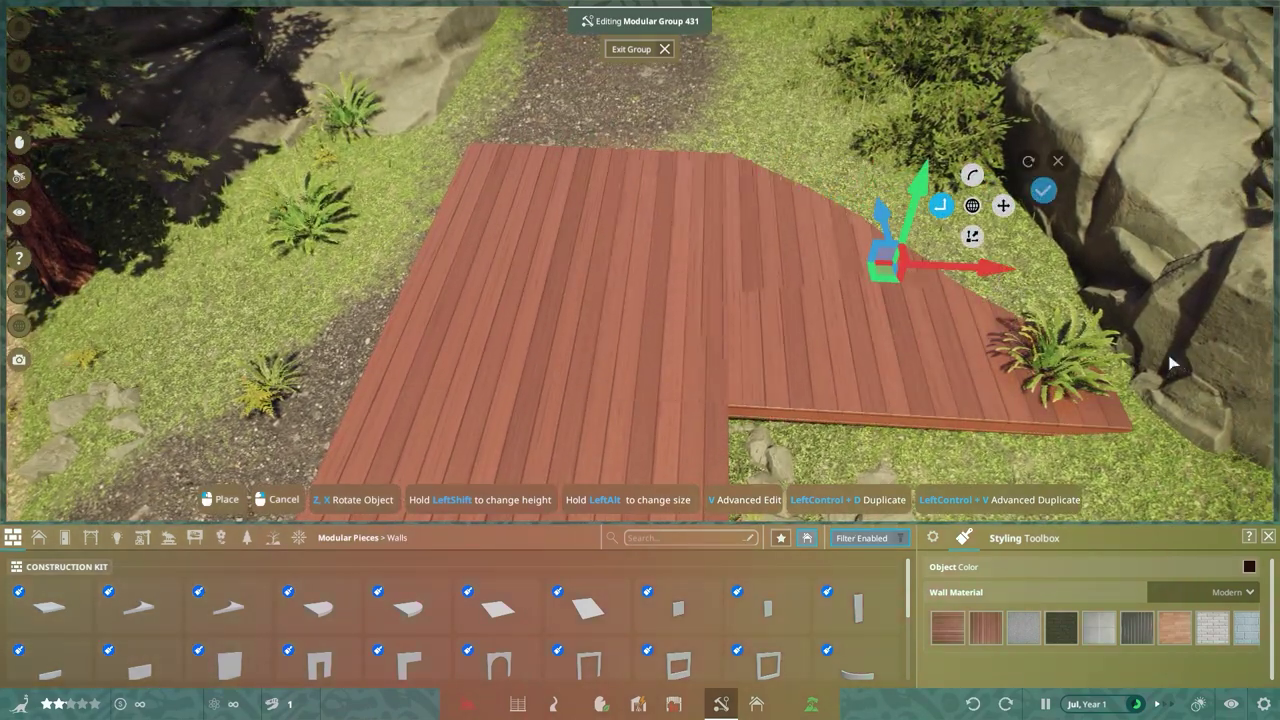
scroll(634, 394, down, 2)
- Recolour the single floor piece with the custom colour picker, trying a dark shade and a medium blue (2a81a5)
drag(634, 394, 837, 334)
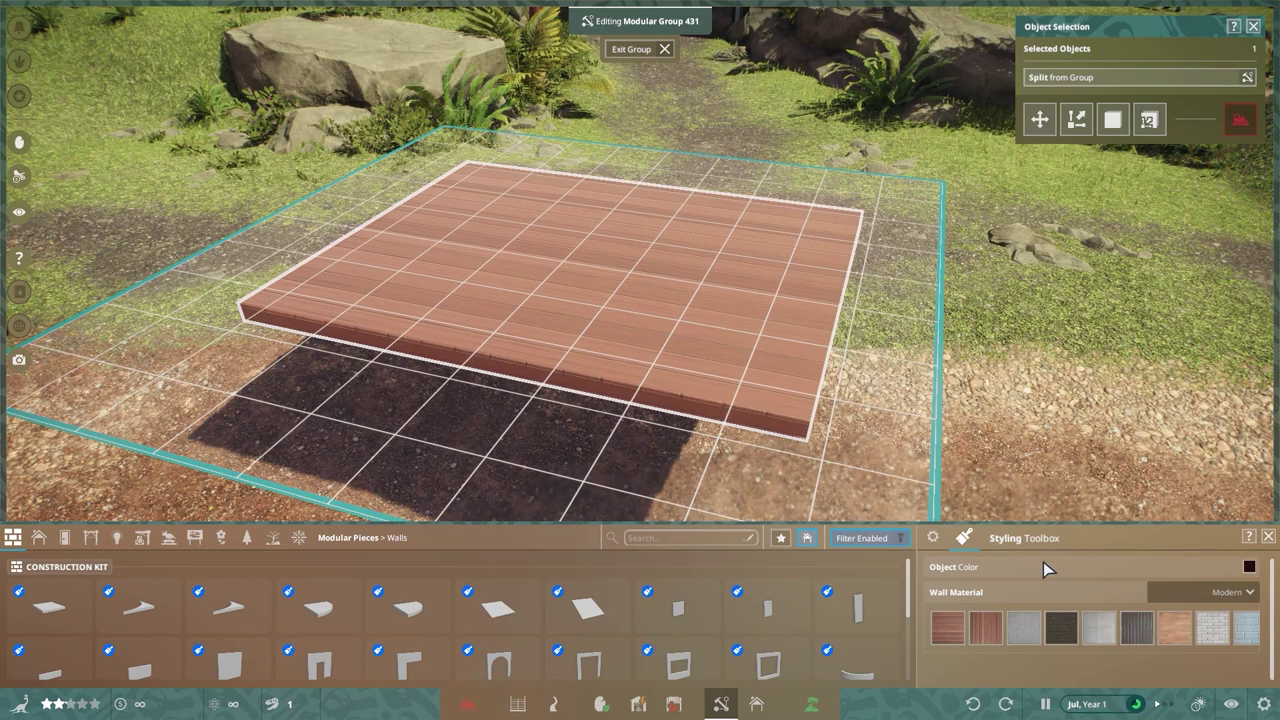
click(1249, 567)
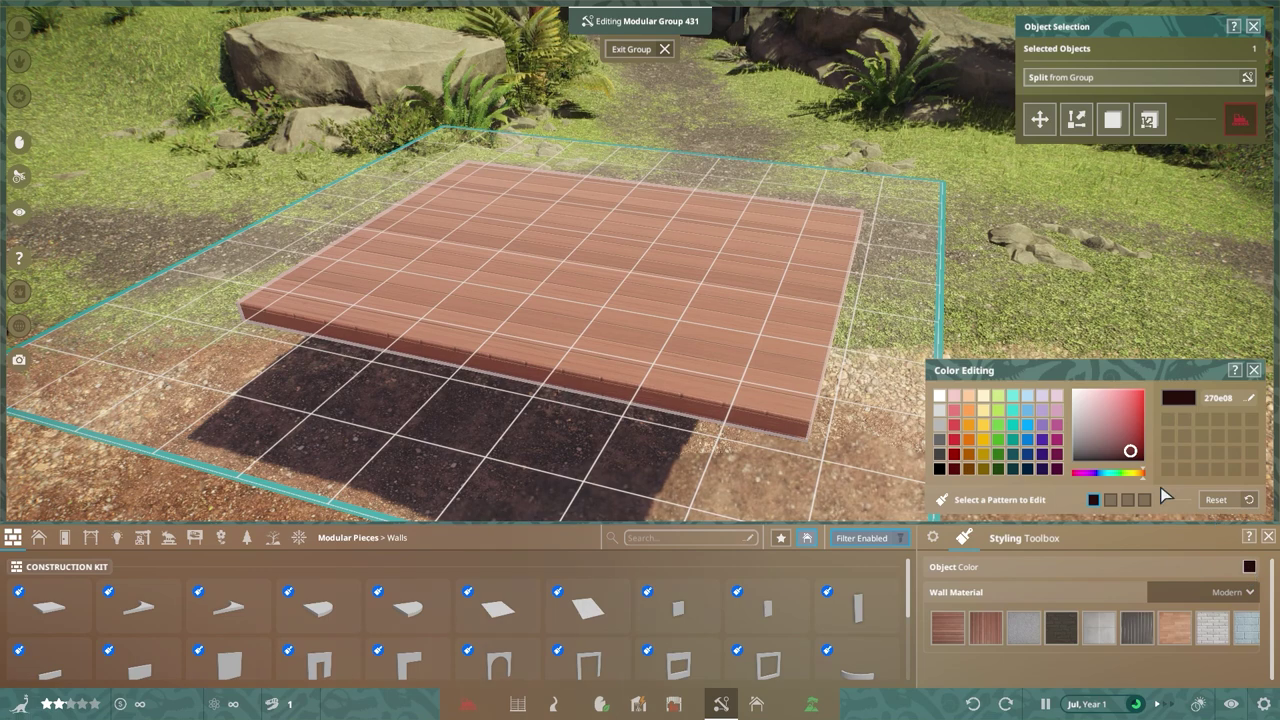
mouse_move(1129, 451)
mouse_down()
mouse_move(1090, 430)
mouse_move(1100, 410)
mouse_move(1137, 408)
mouse_move(1140, 440)
mouse_move(1108, 477)
mouse_up()
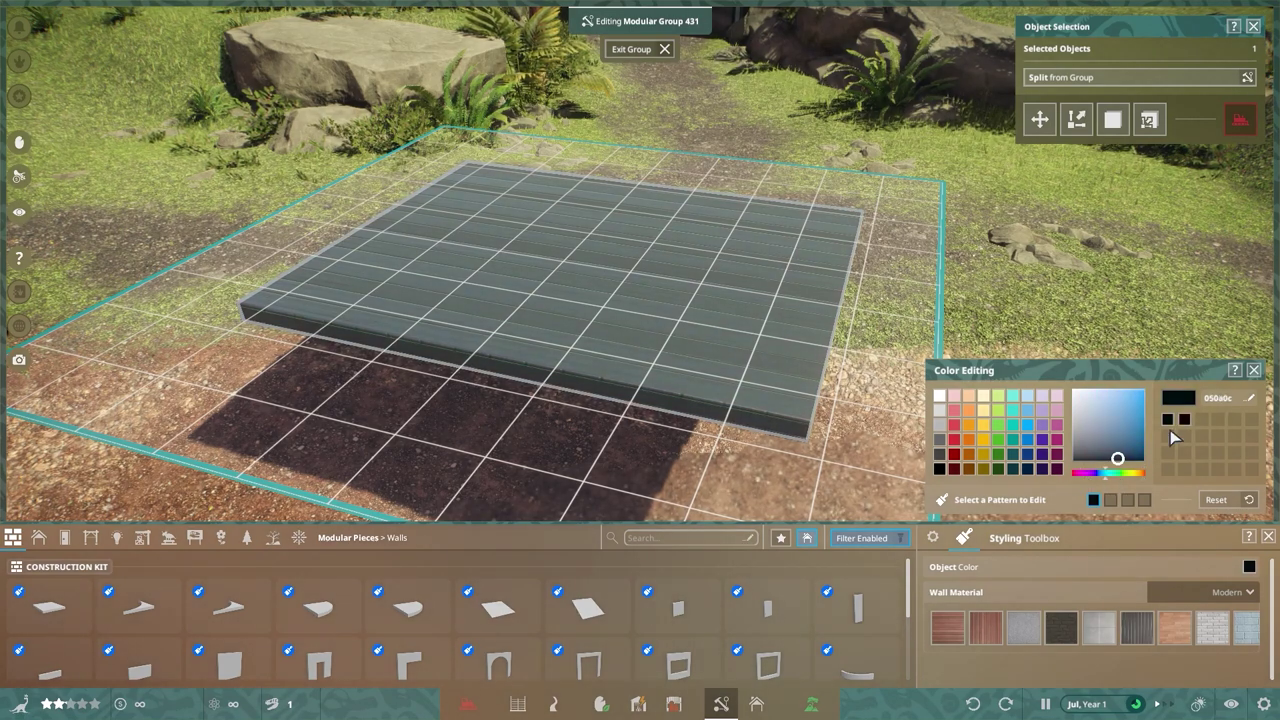
click(1126, 414)
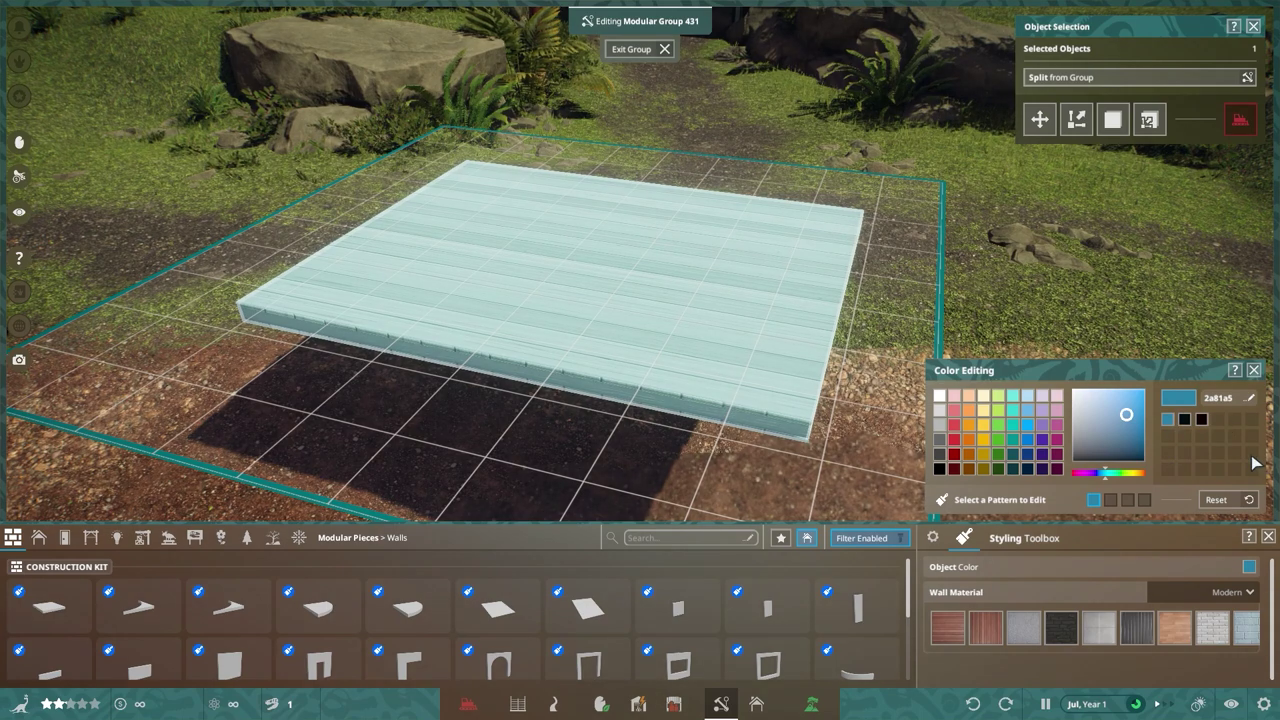
- Switch the floor piece between the recently used colours, ending on the near-black brown 0c0605
click(1205, 420)
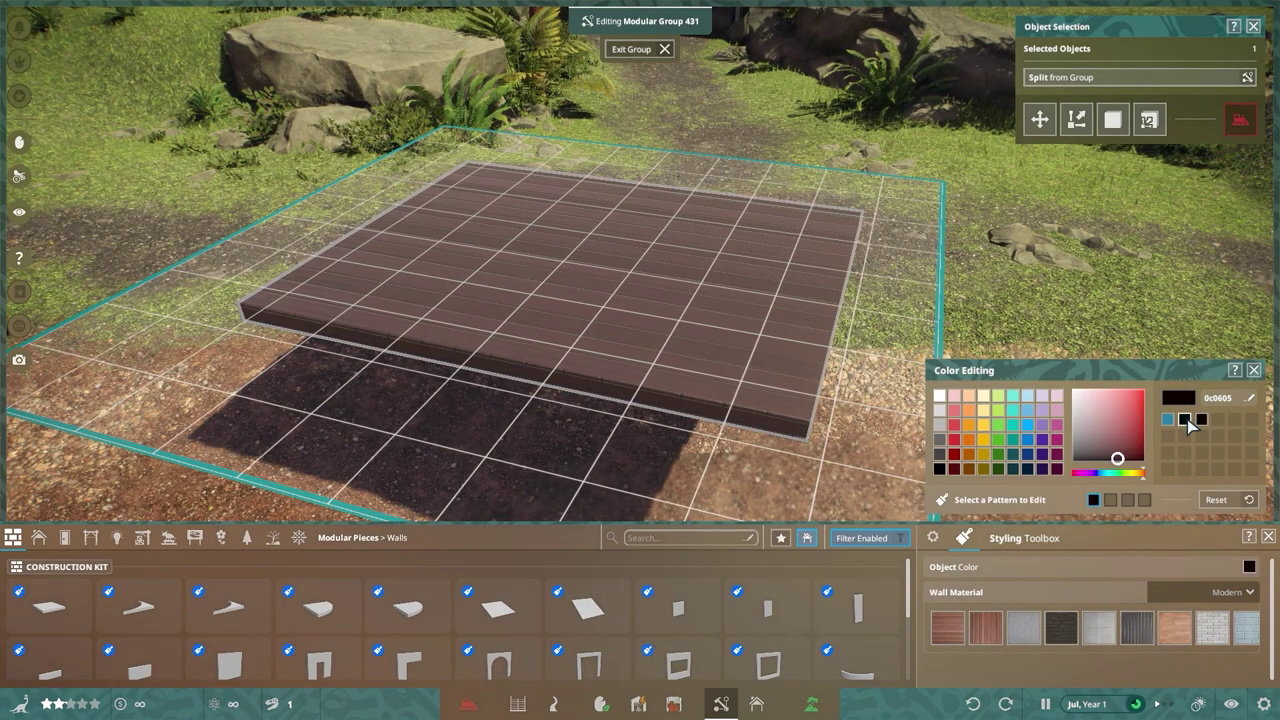
click(1187, 420)
click(1201, 423)
click(1202, 424)
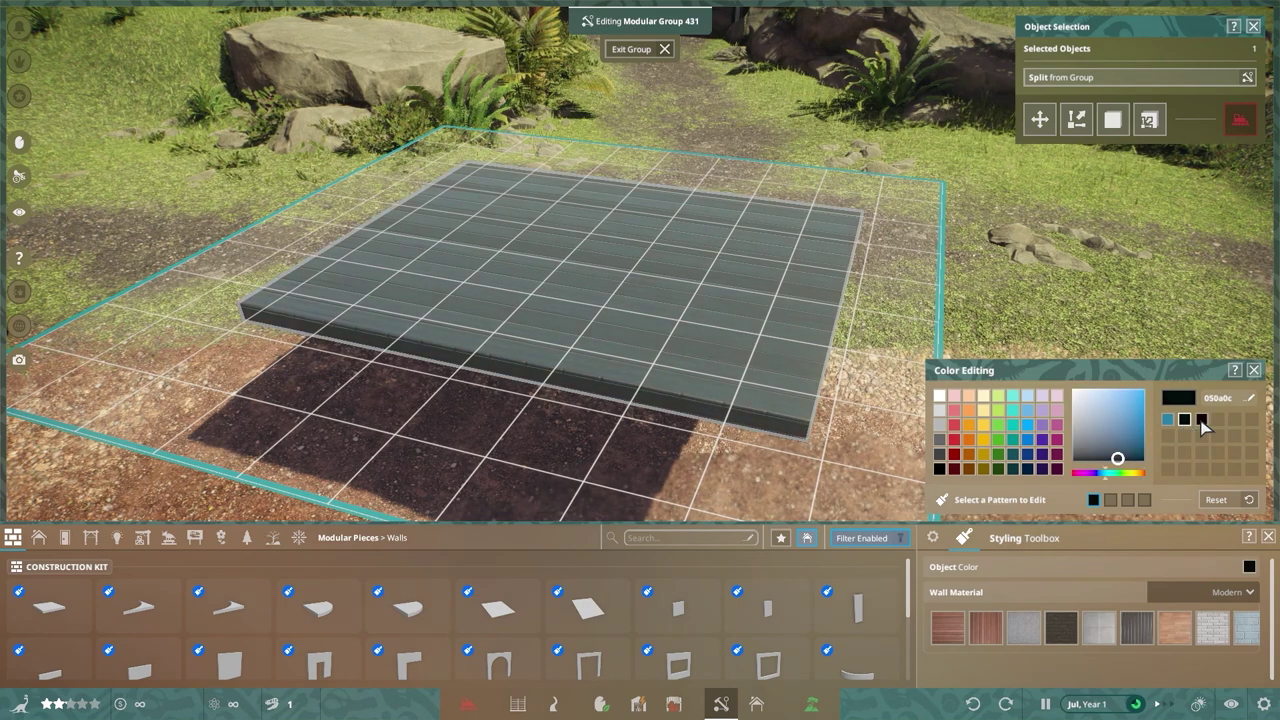
click(1204, 426)
click(1185, 421)
click(1167, 419)
click(1201, 421)
click(1202, 423)
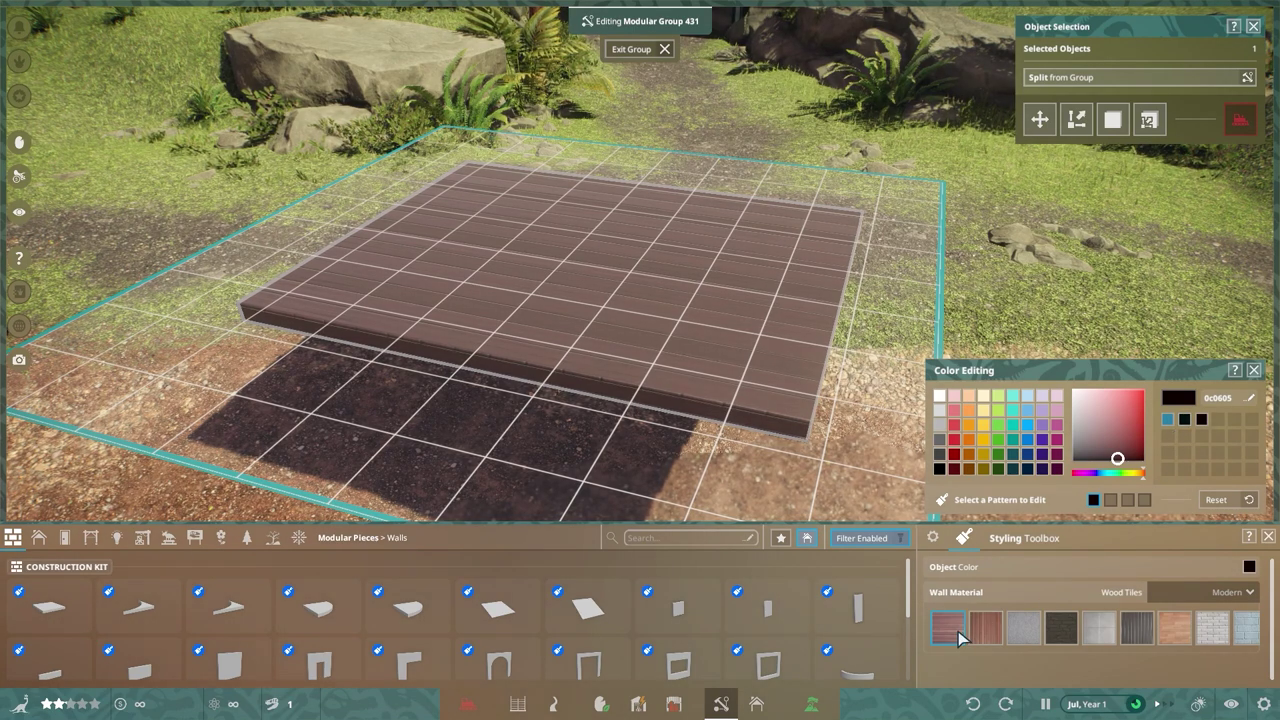
- Try the Modern wall materials on the floor piece in turn, from Concrete through Aluminium Cladding and Painted Brick to Painted Cinderblock
click(1024, 630)
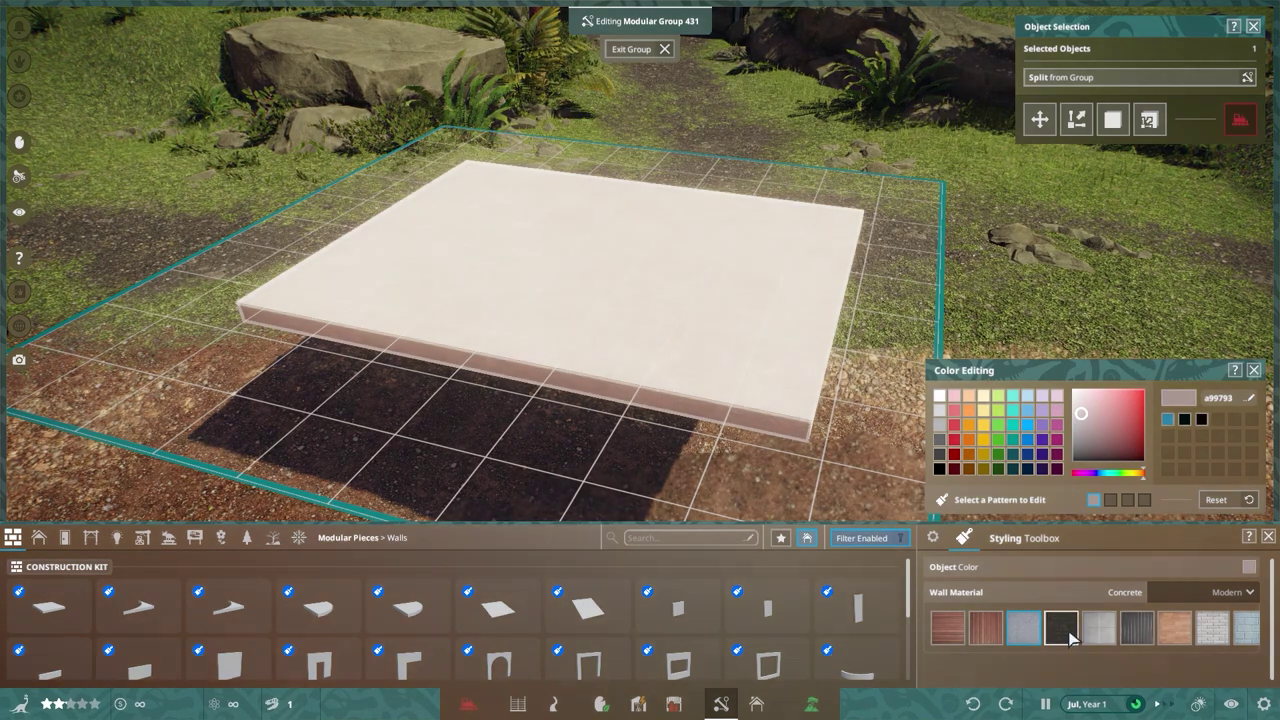
click(1062, 630)
click(1098, 628)
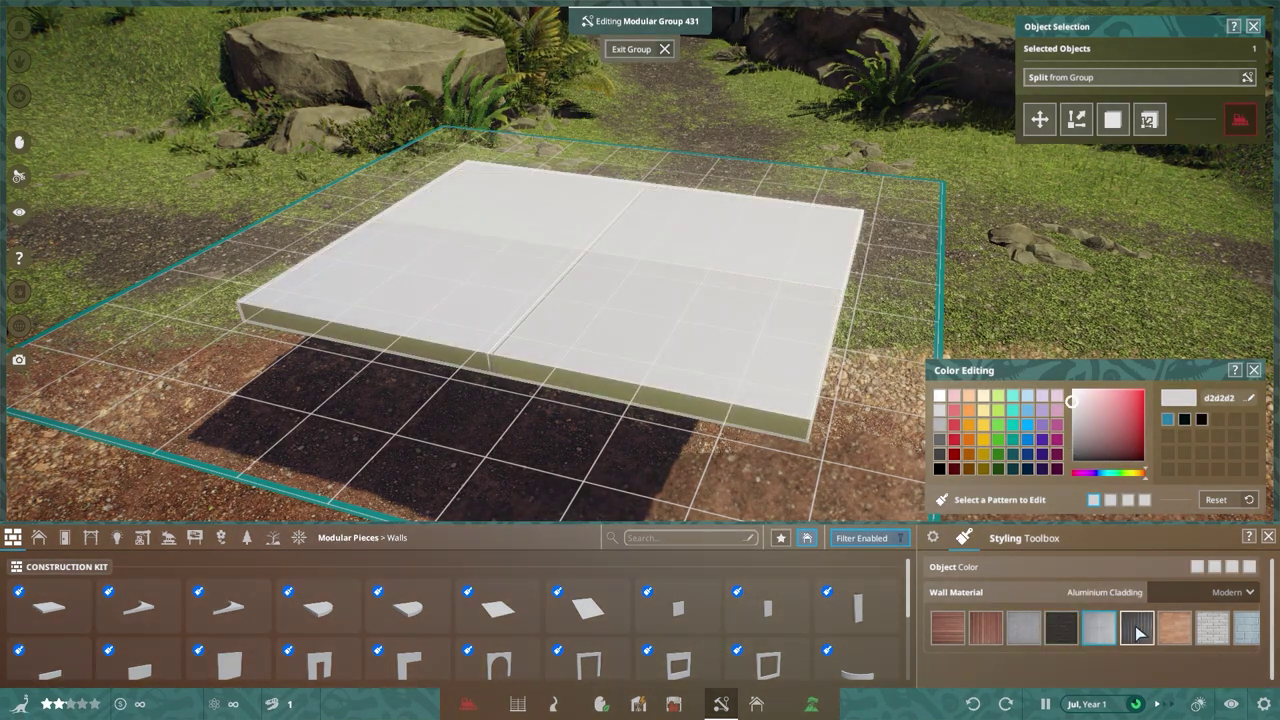
click(1137, 630)
click(1174, 630)
click(1212, 630)
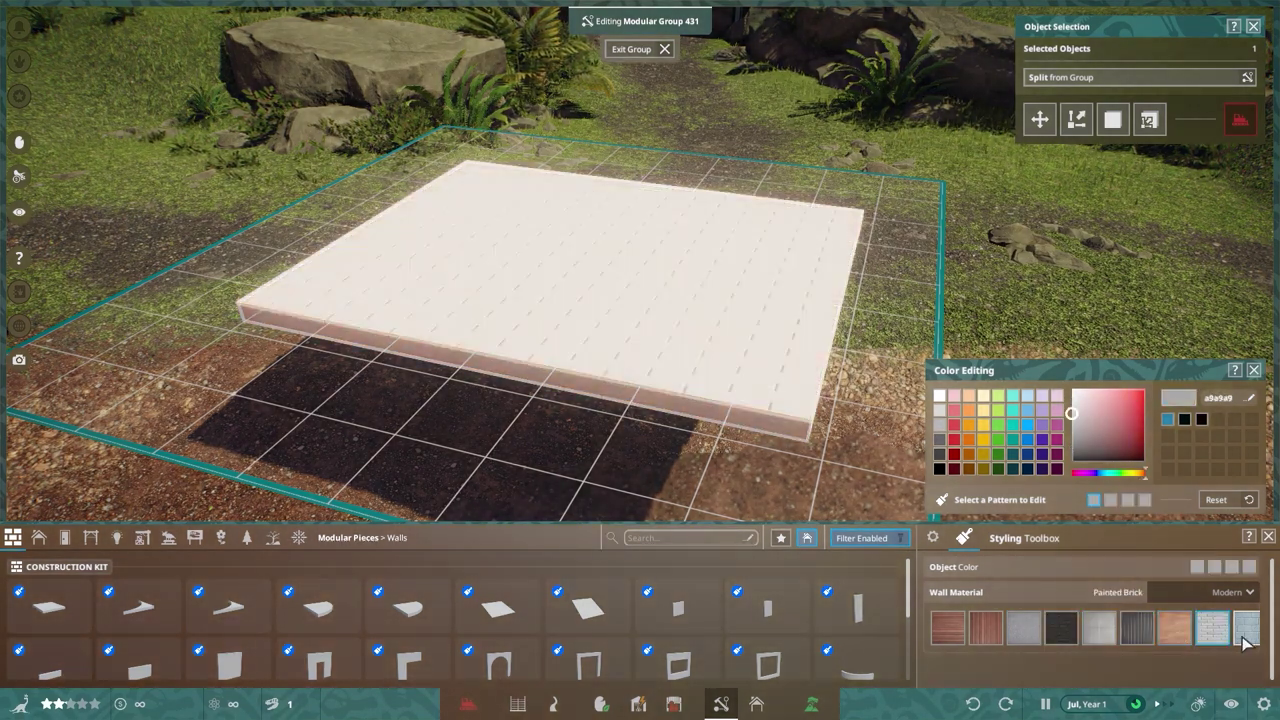
click(1245, 632)
- Switch the wall materials to the Tropical set and try its finishes on the floor piece, including Bamboo and Painted Wood
click(1250, 593)
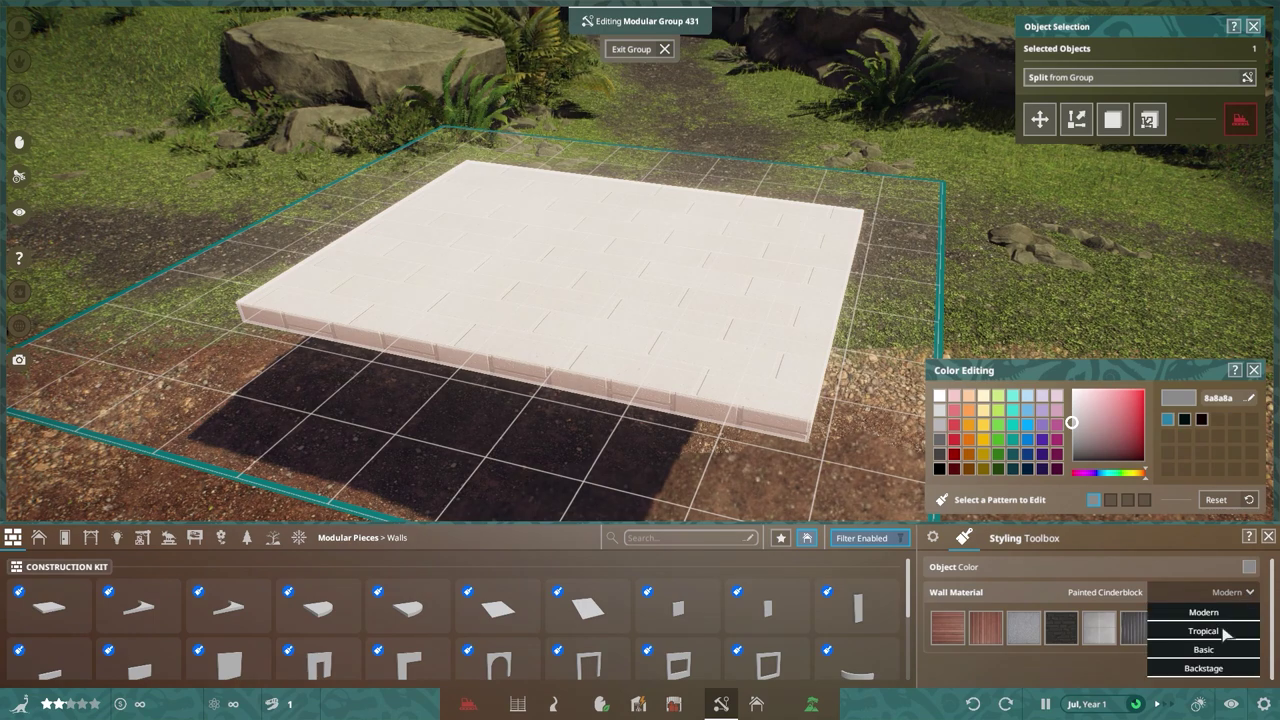
click(1223, 632)
click(985, 628)
click(948, 628)
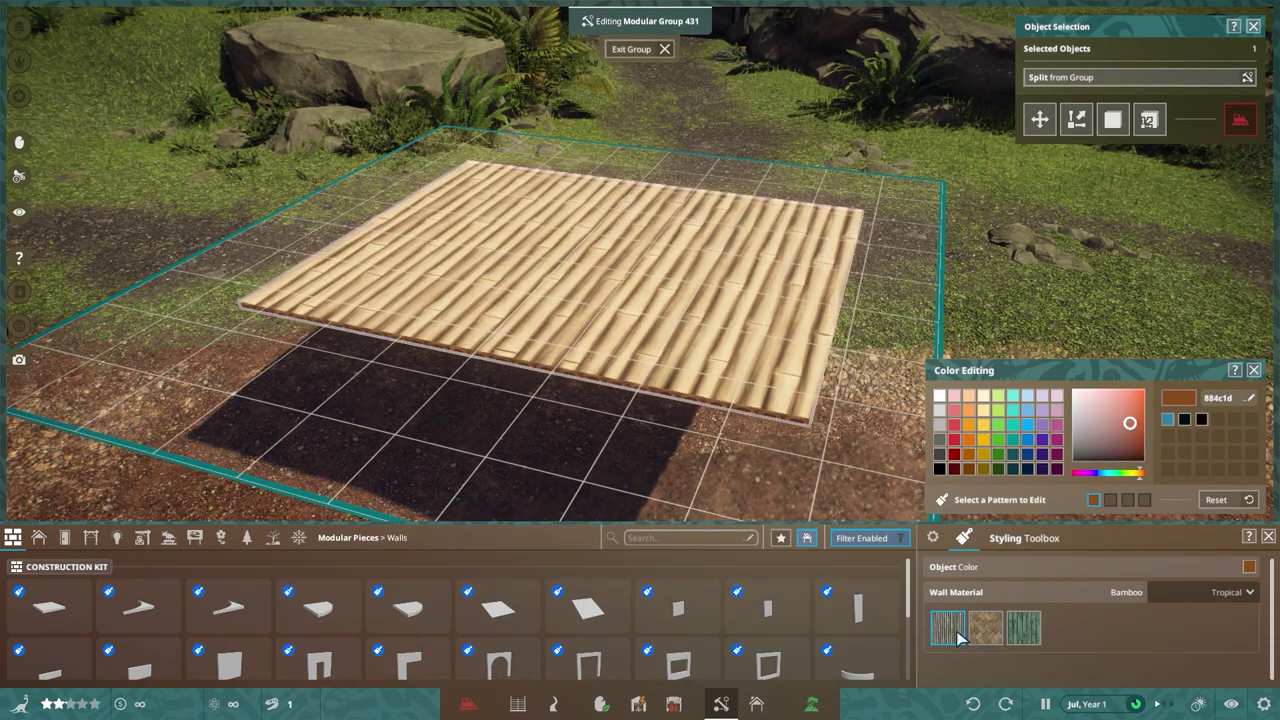
click(1022, 630)
- Switch the wall materials to the Basic set and apply Glass to the floor piece
click(1248, 593)
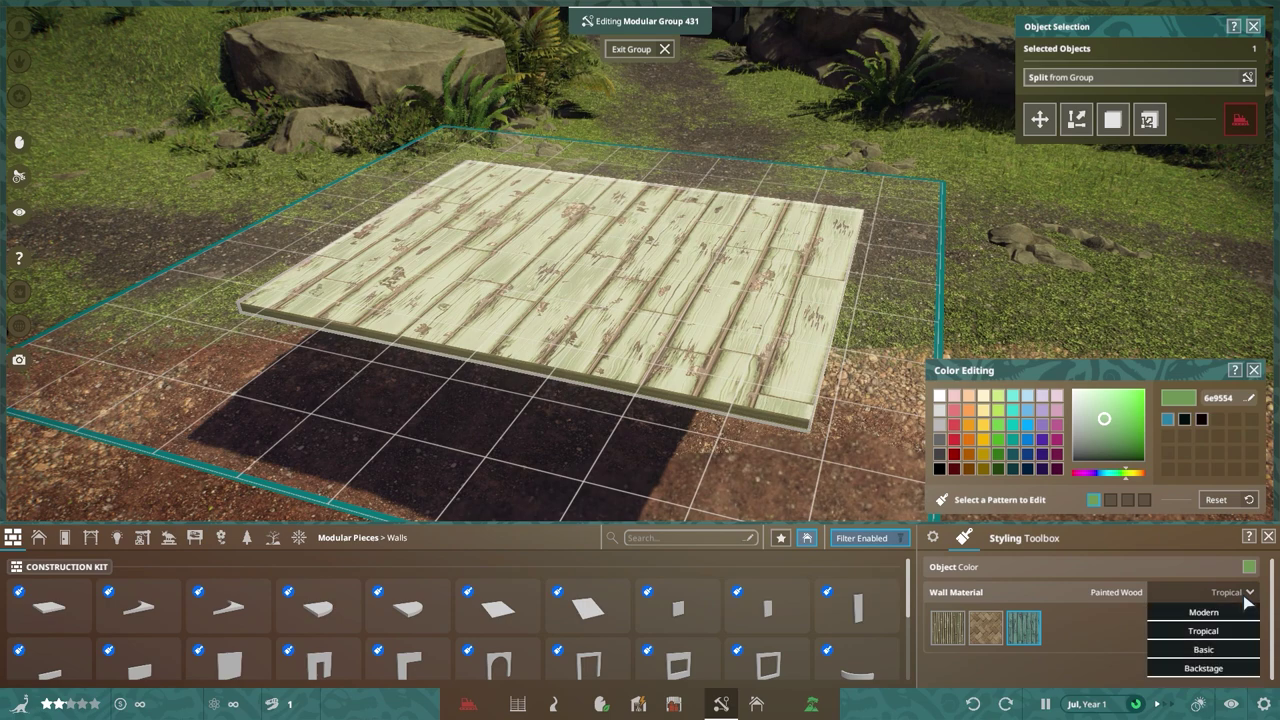
click(1207, 651)
click(948, 628)
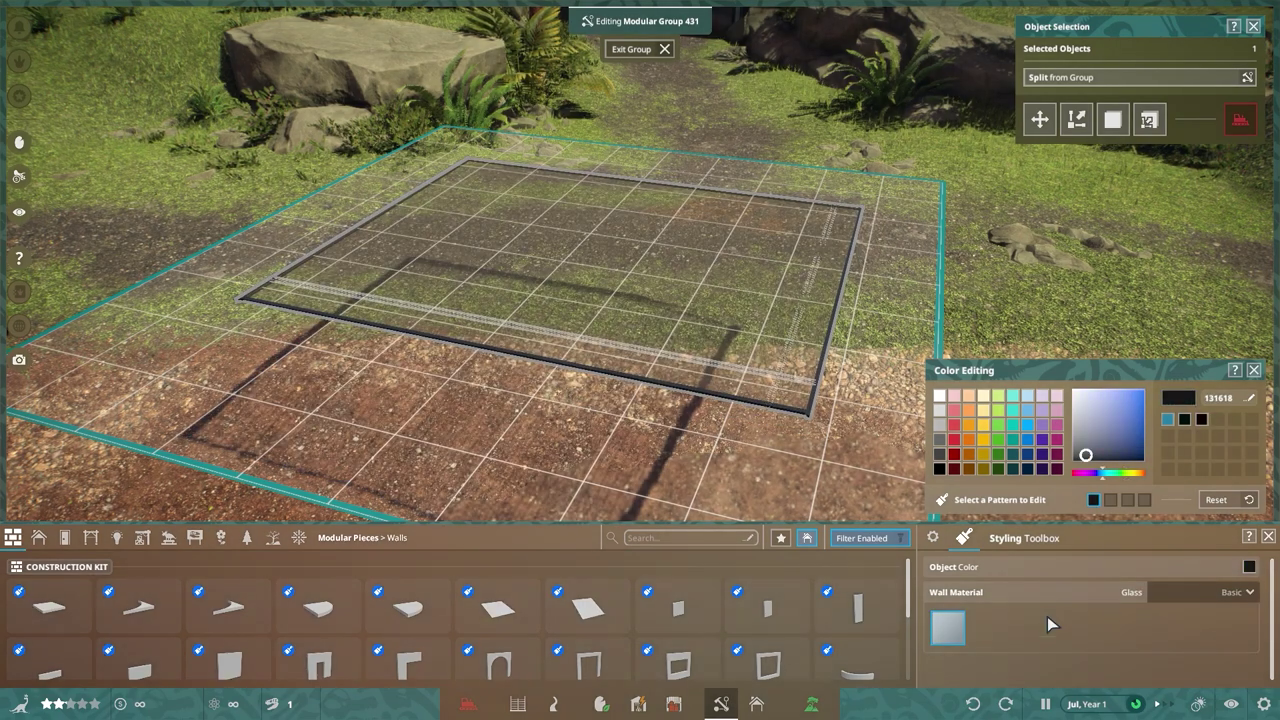
- Switch the wall materials to the Backstage set and apply its finishes in turn, passing Cinderblock and ending on the last one
click(1230, 592)
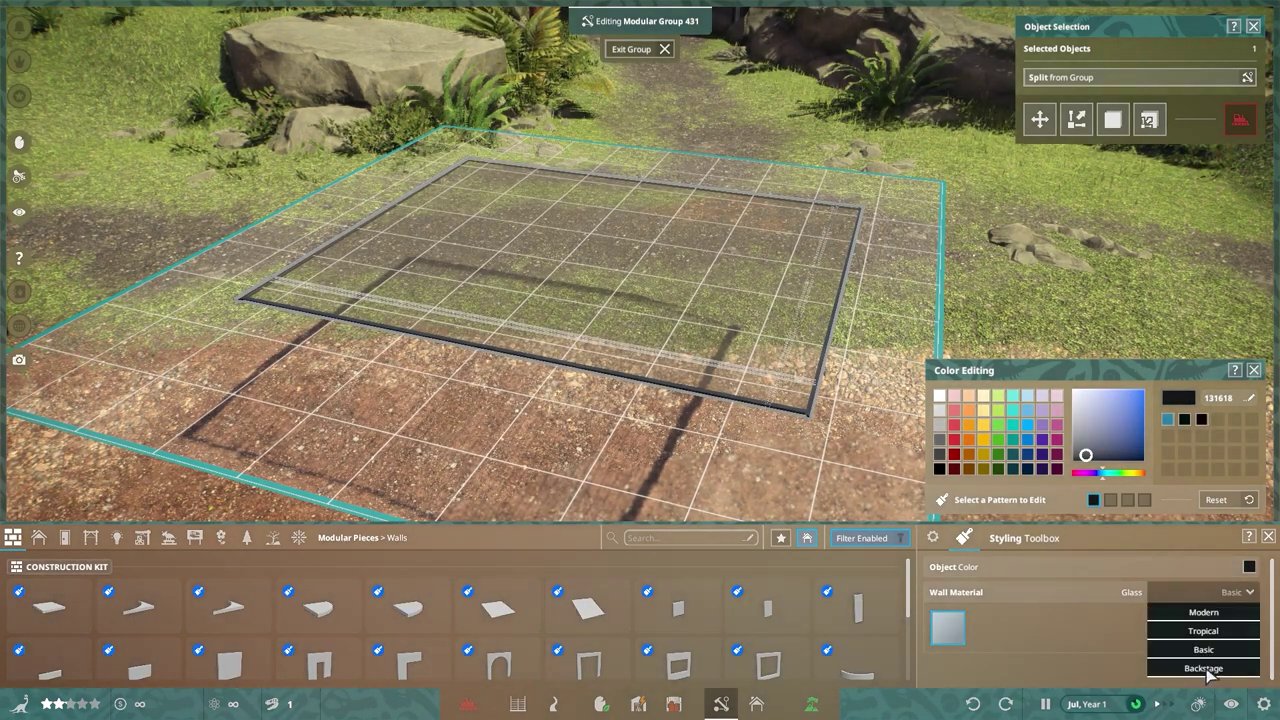
click(1212, 676)
click(948, 626)
click(985, 626)
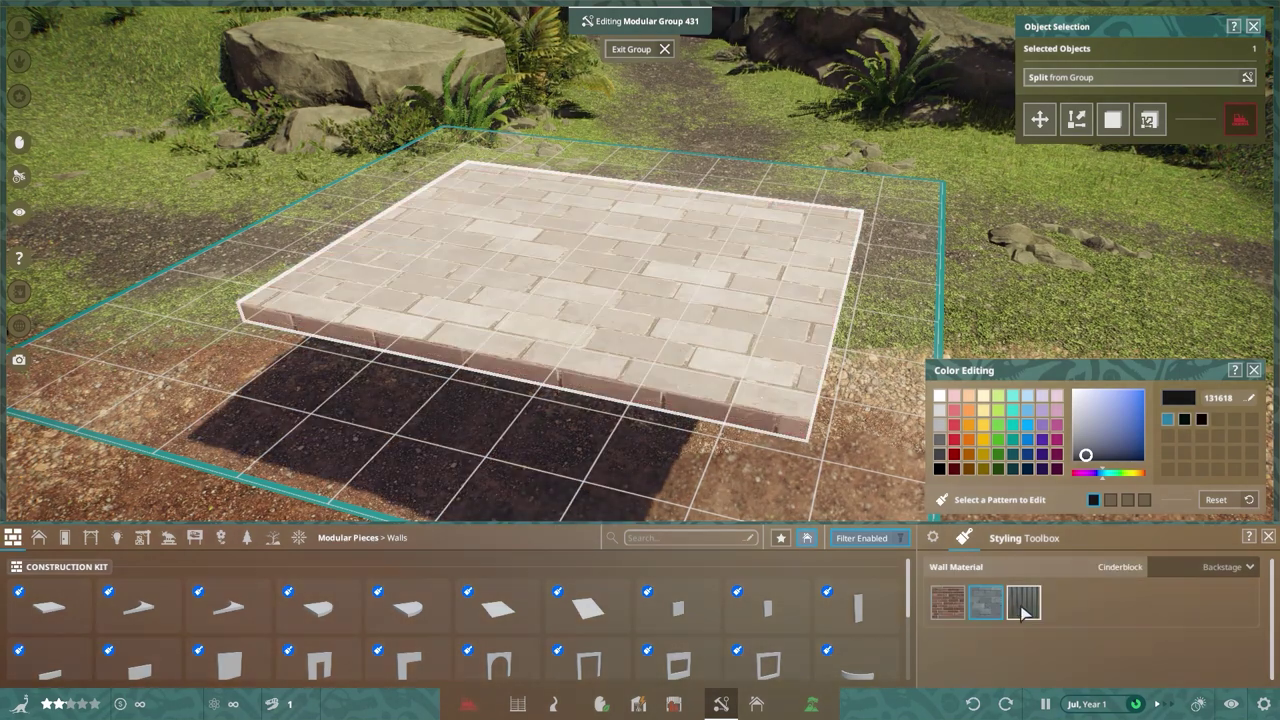
click(1023, 622)
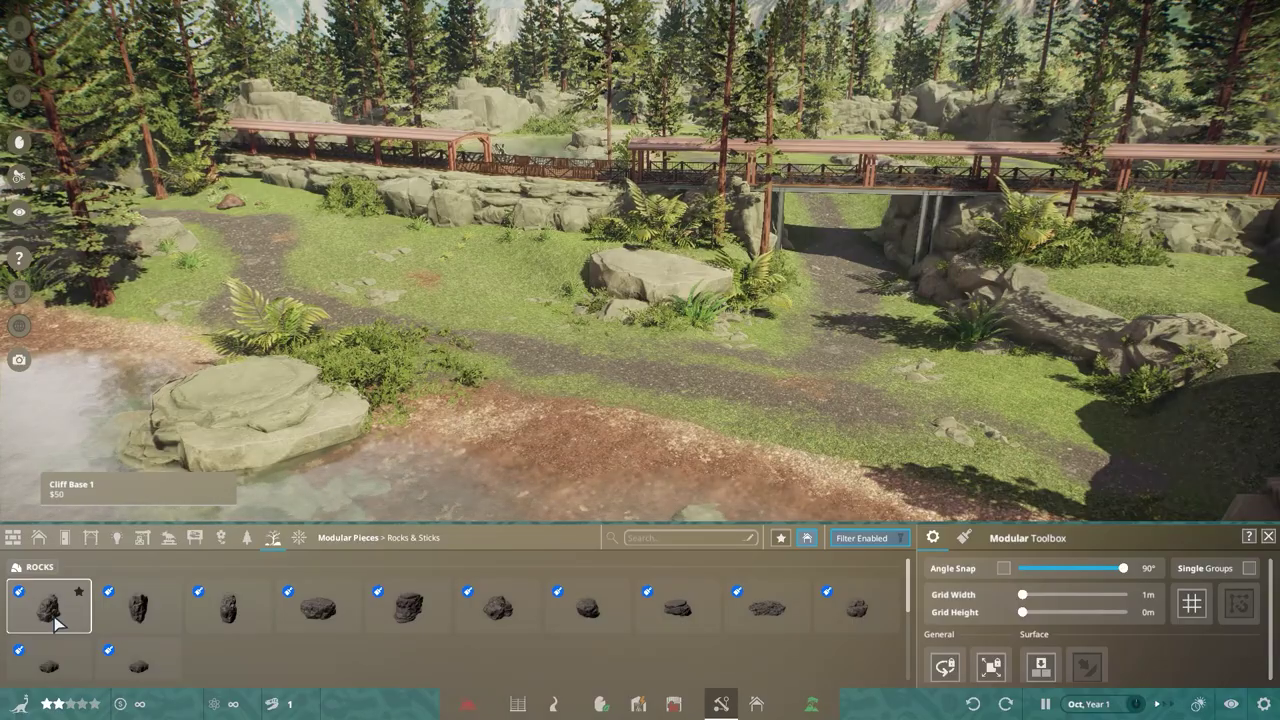
- Place a Cliff Base 1 rock on the grass near the shore, in front of the existing boulder
click(48, 612)
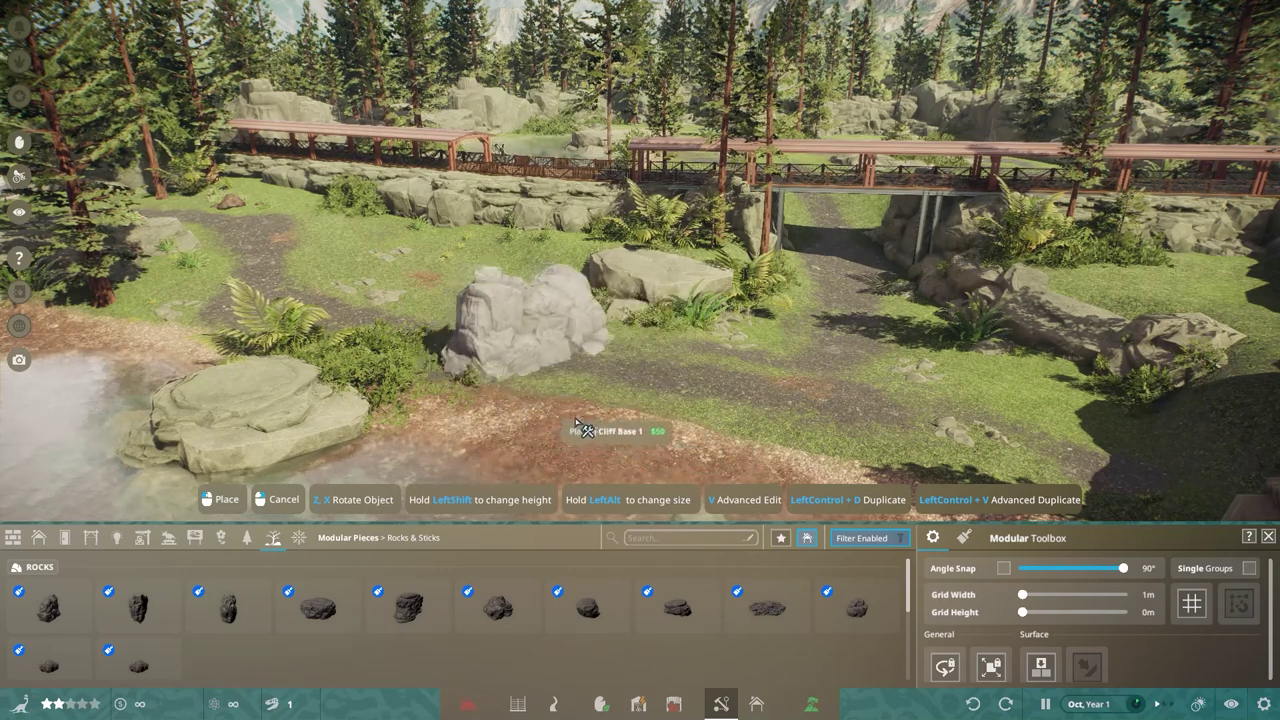
key(shift)
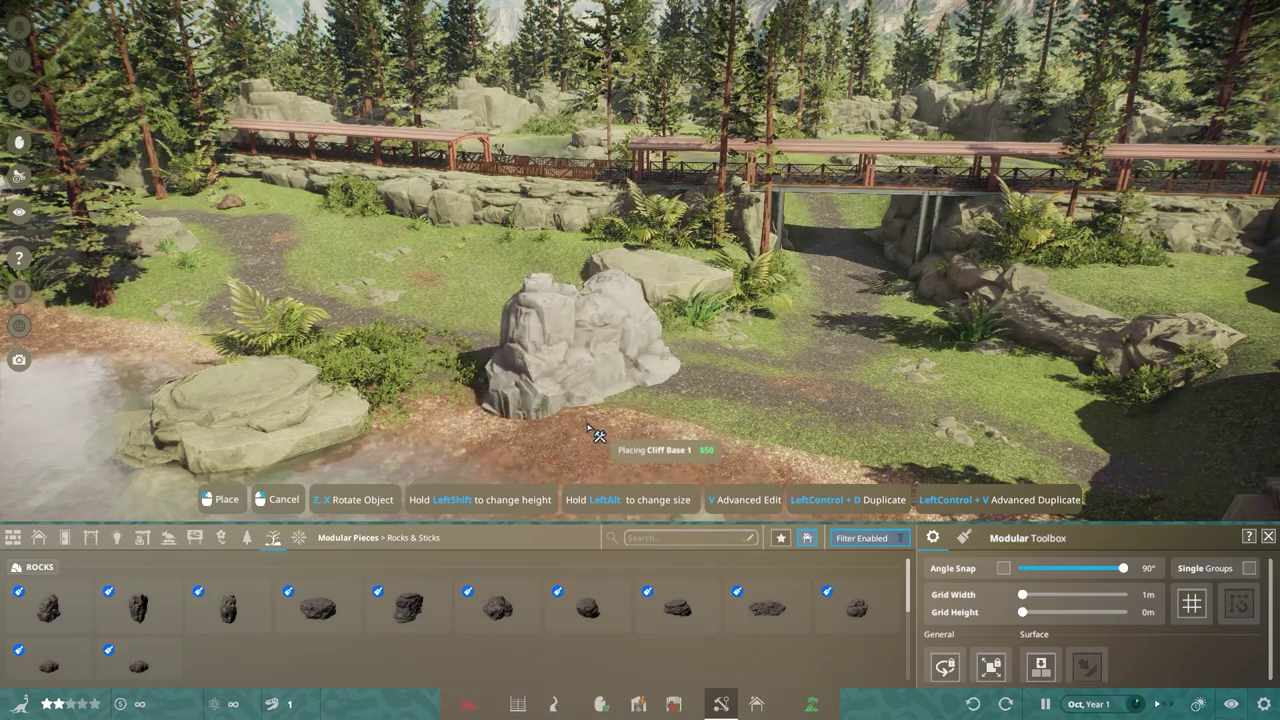
click(595, 433)
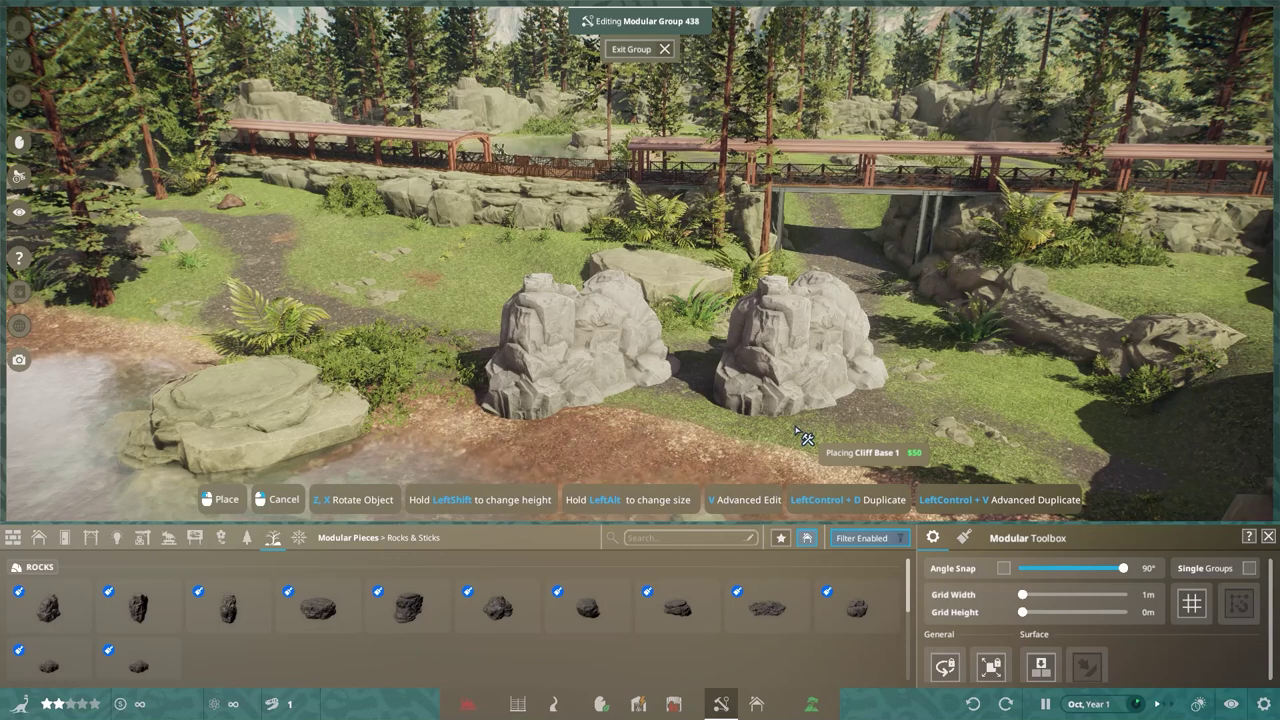
- Place a second Cliff Base 1 rock, rotated differently, on the grass beside the first one
key(z)
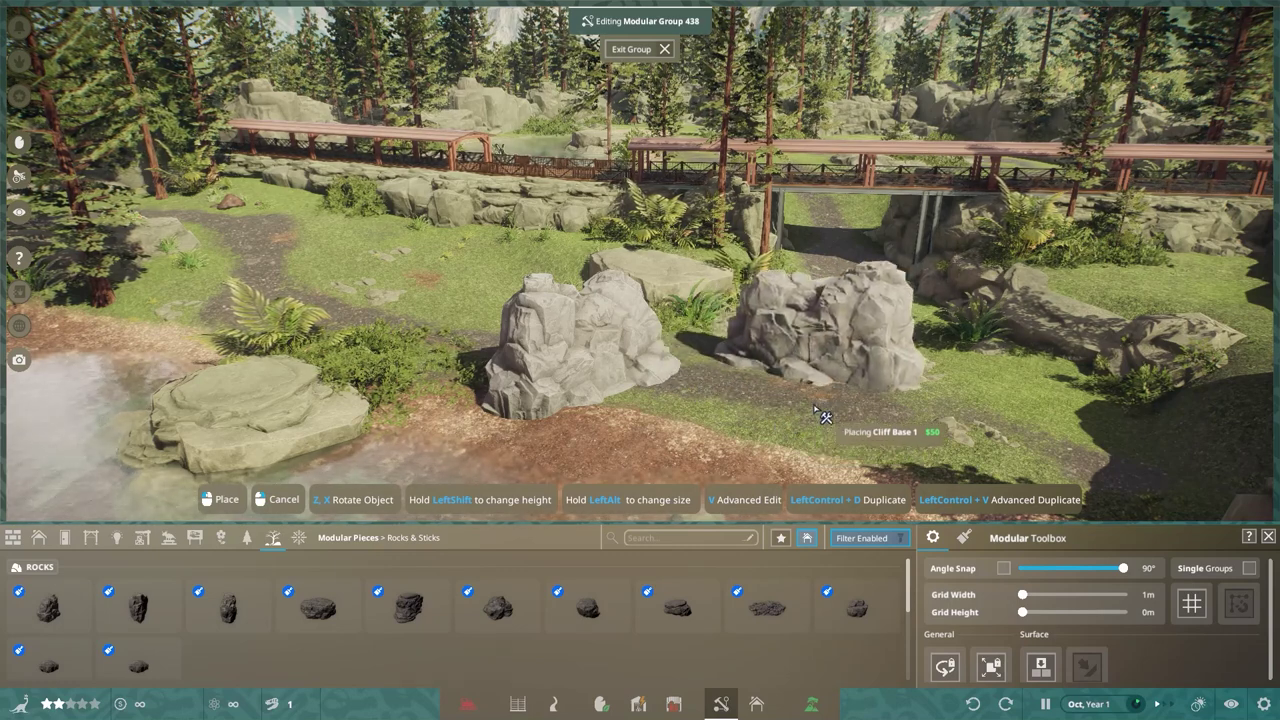
click(815, 409)
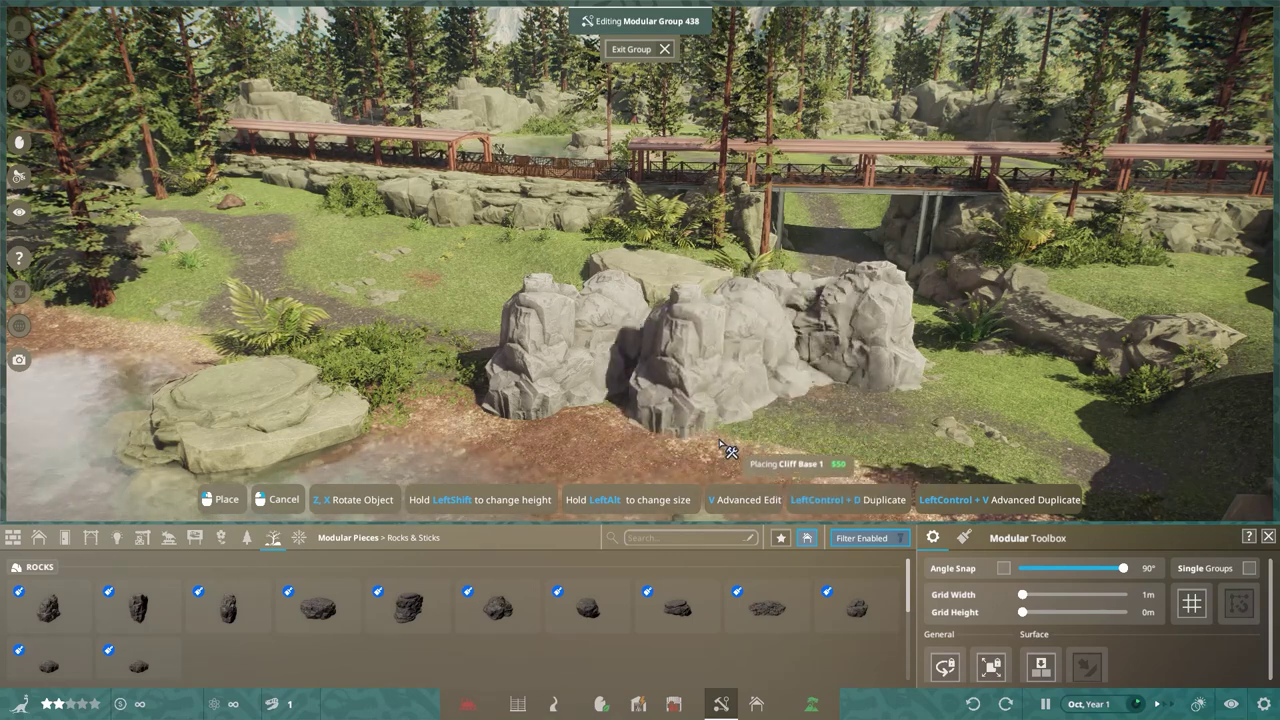
key(z)
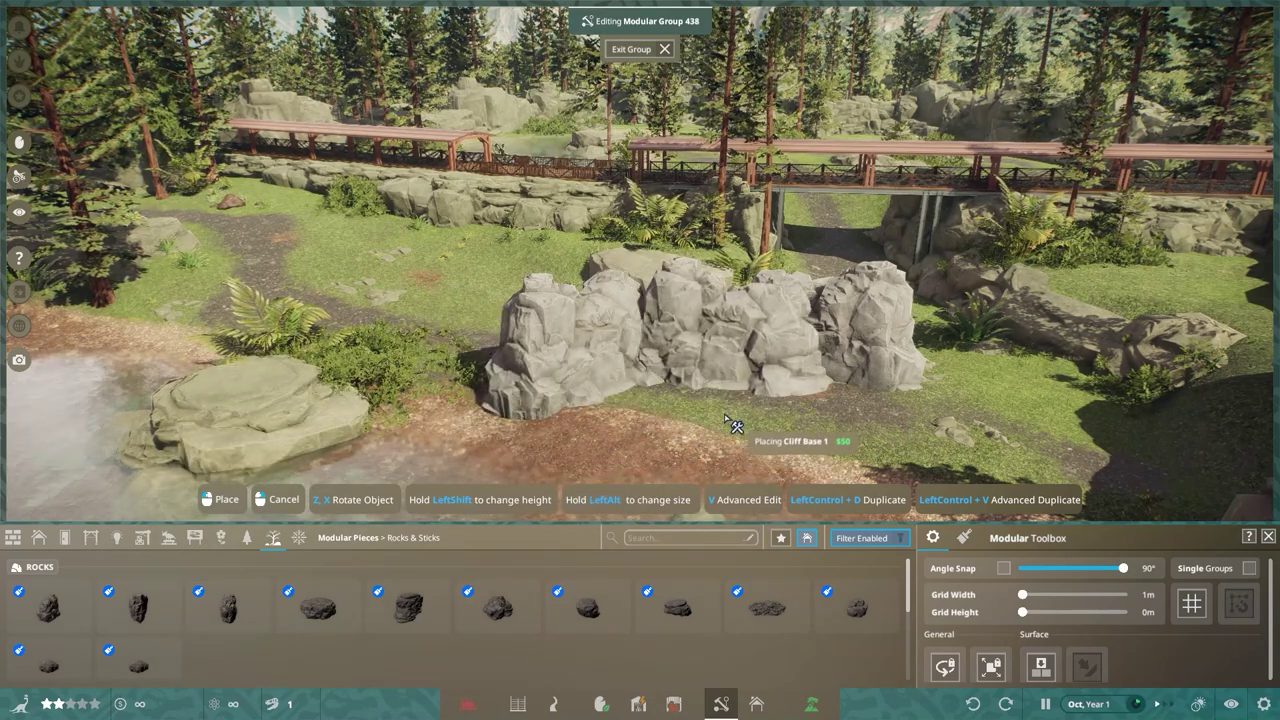
- Enlarge the next Cliff Base 1 to several times its size and place it between the two rocks
key(v)
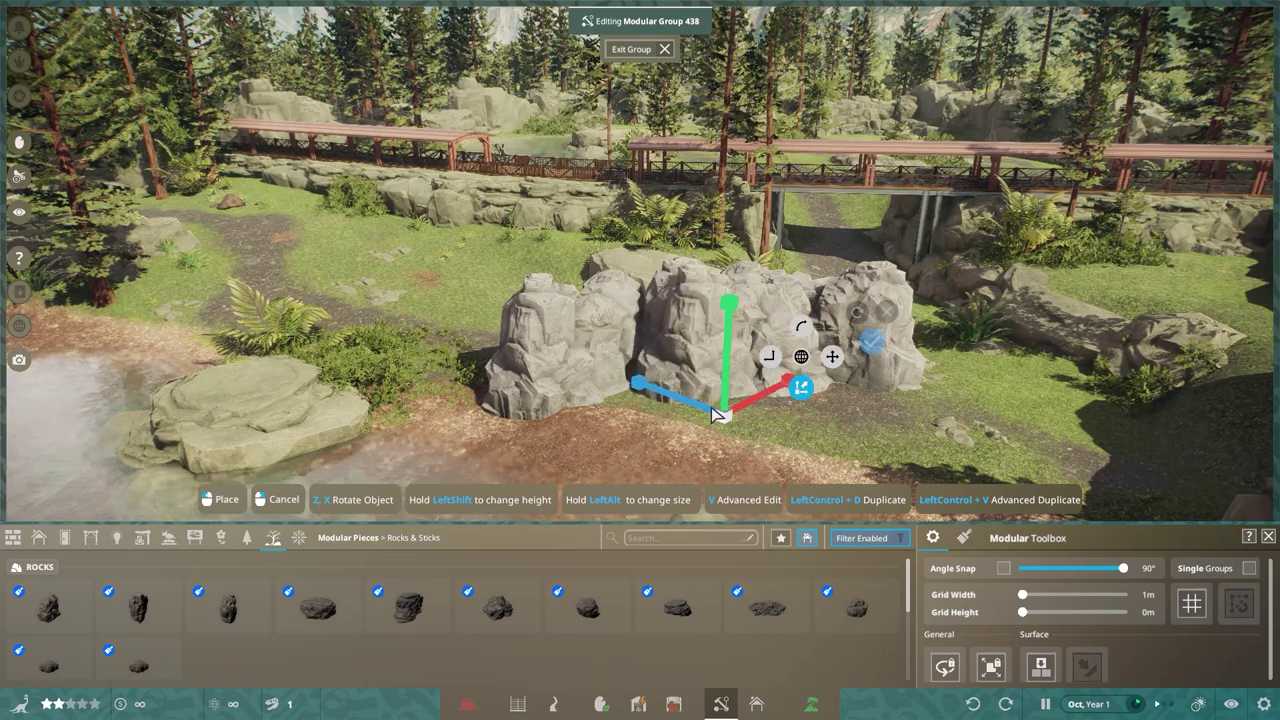
drag(689, 397, 652, 362)
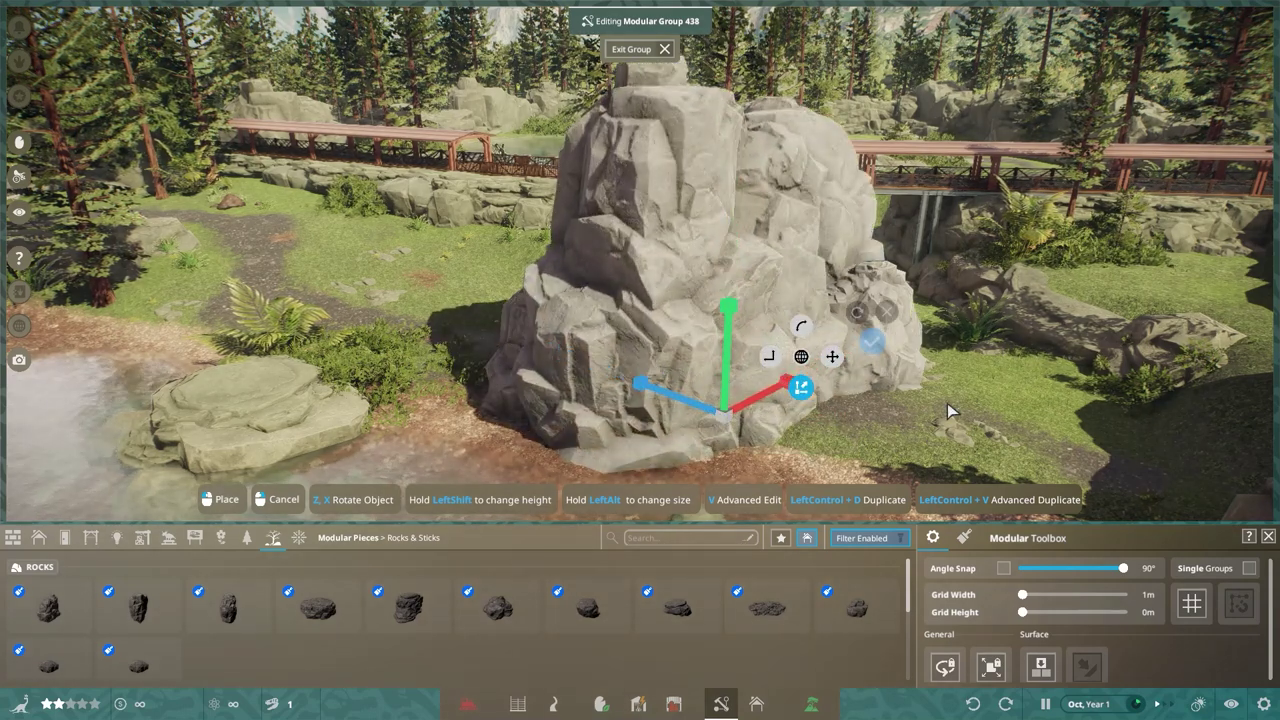
click(871, 341)
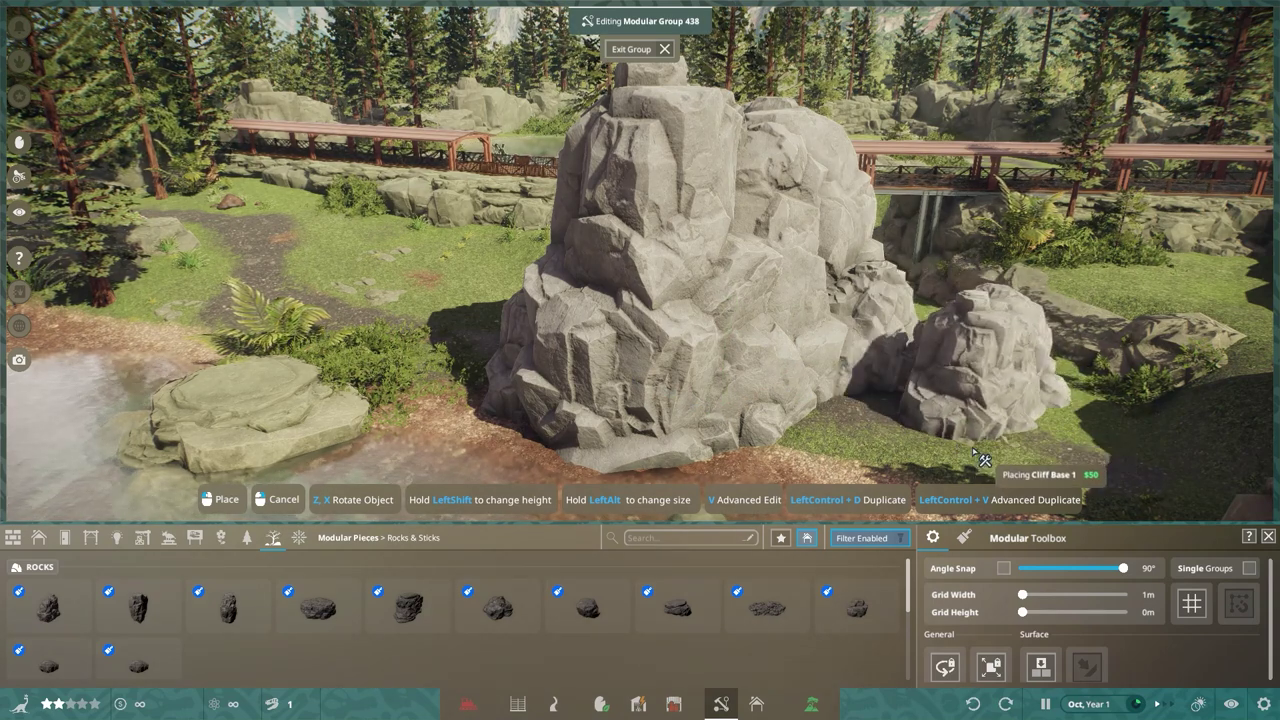
- Undo the last two rock placements
key(ctrl+z)
key(ctrl+z)
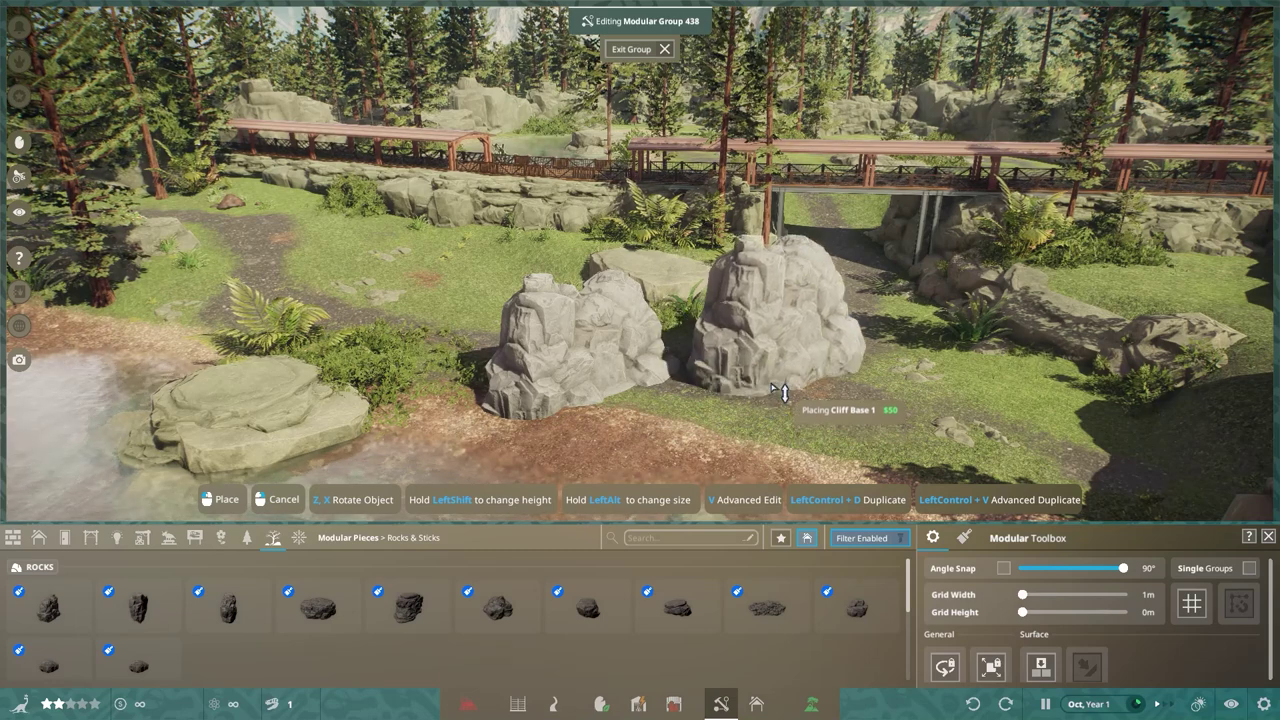
- Turn on the rotation and scale locks, shrink a rotated Cliff Base 1, and place it beside the first rock
click(991, 670)
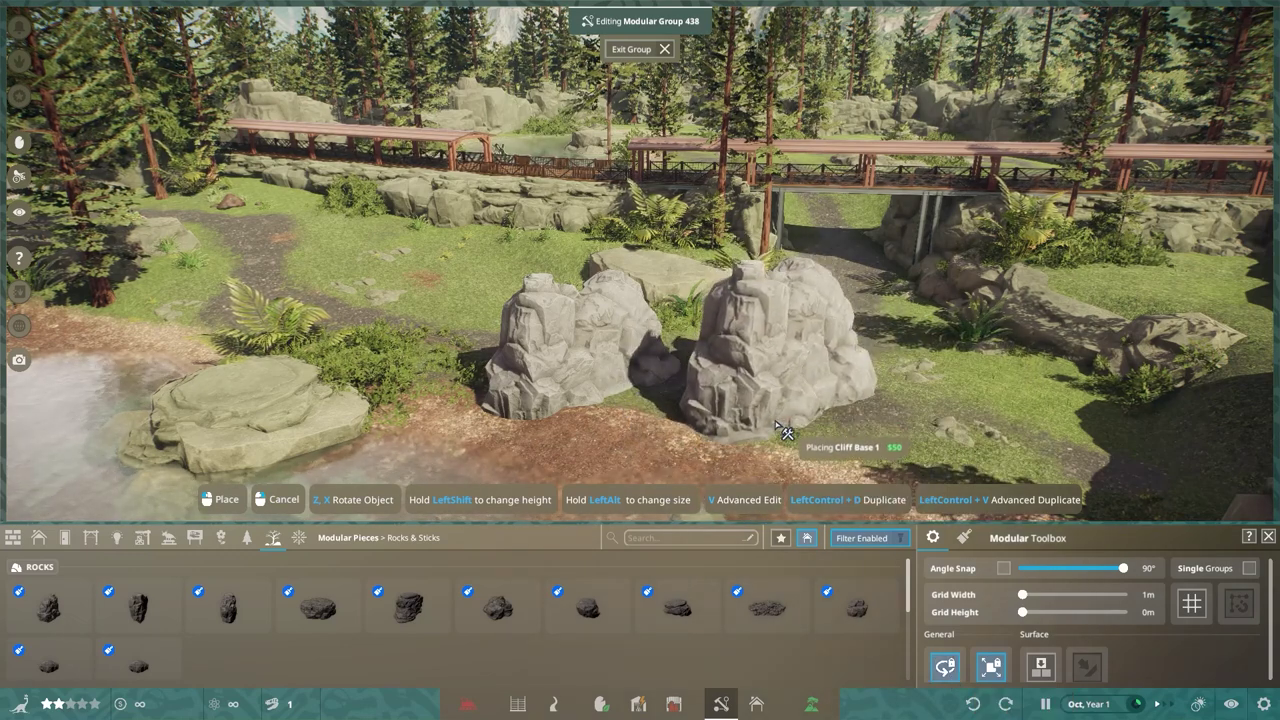
key(z)
click(805, 430)
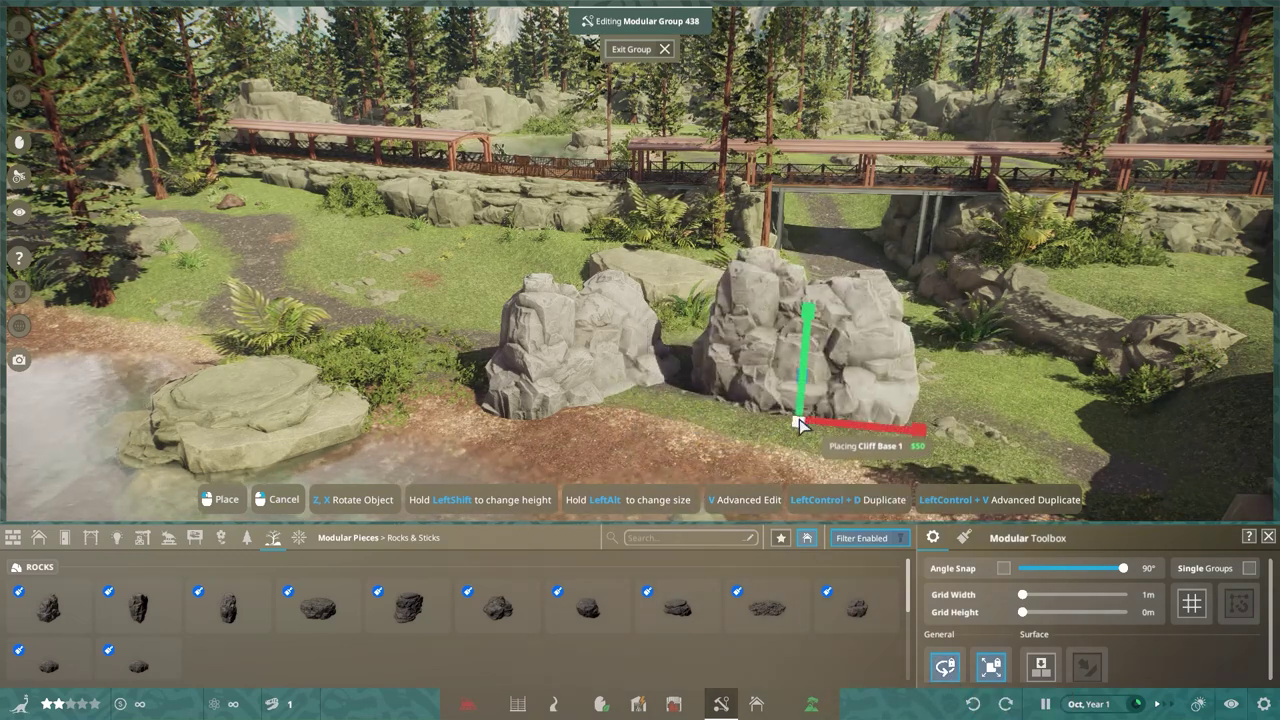
drag(801, 418, 776, 424)
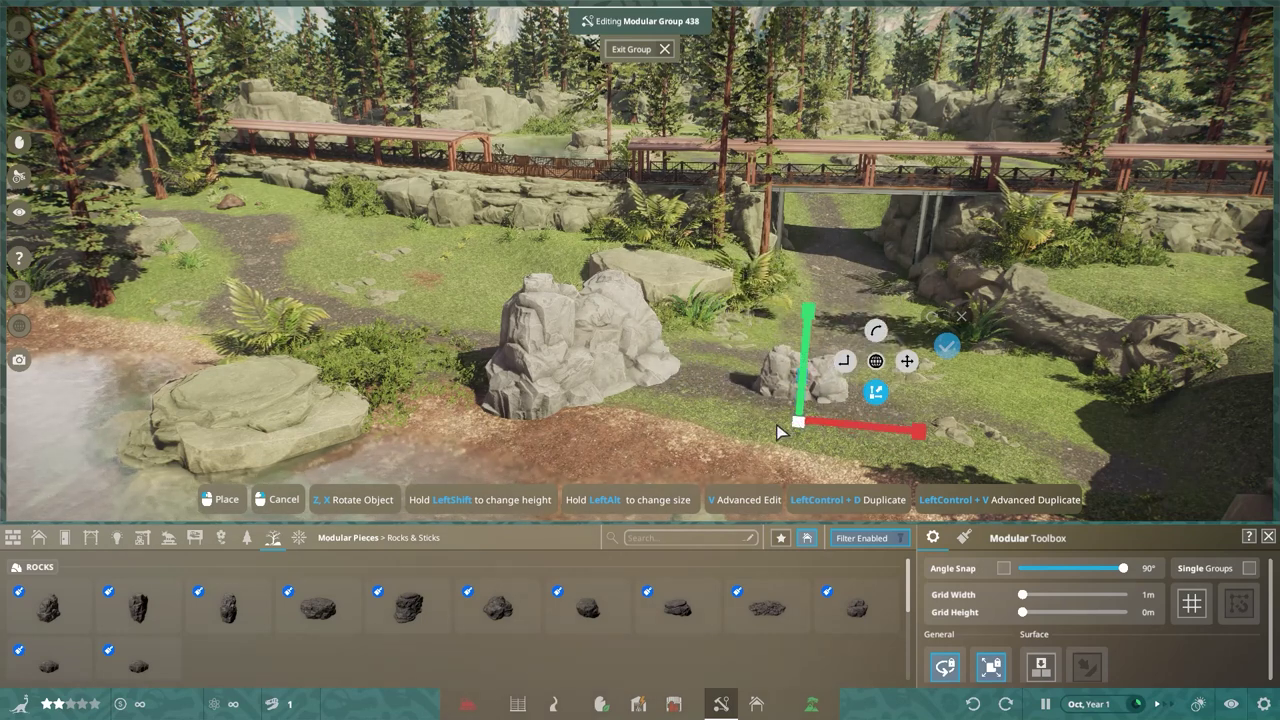
click(946, 346)
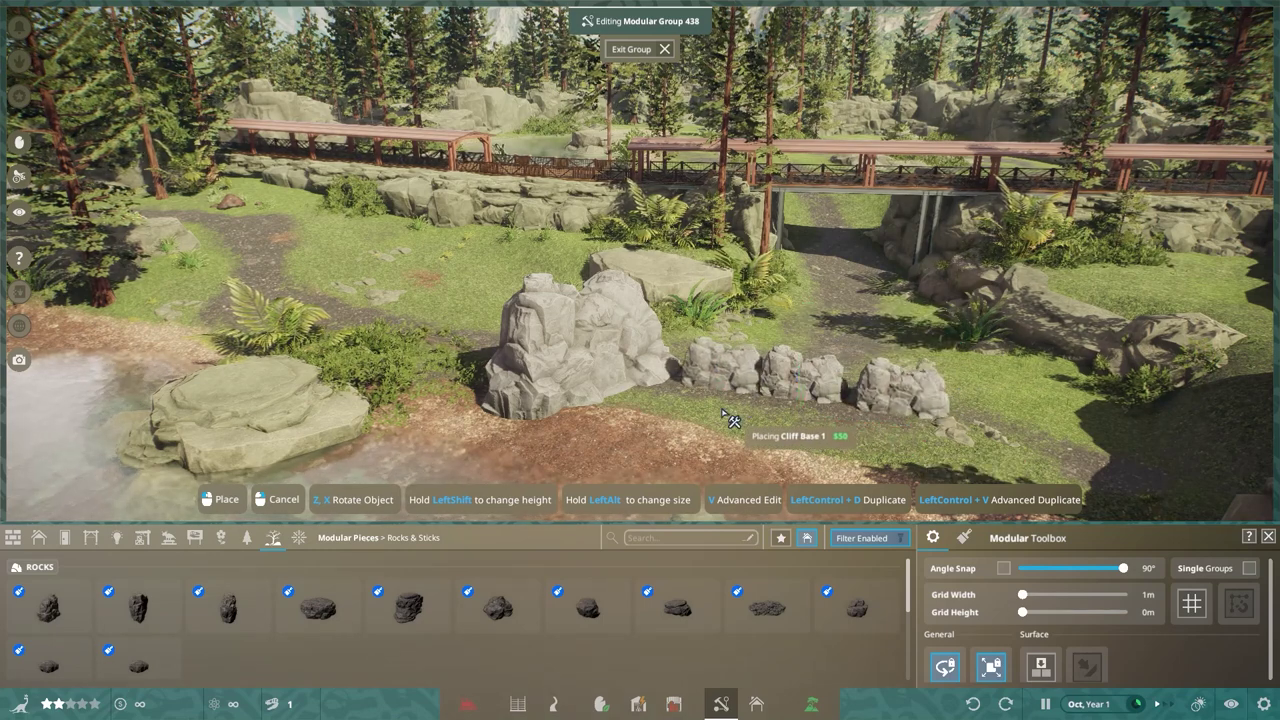
- Place several more small Cliff Base 1 rocks in a cluster around the shrunken one
click(788, 373)
click(828, 362)
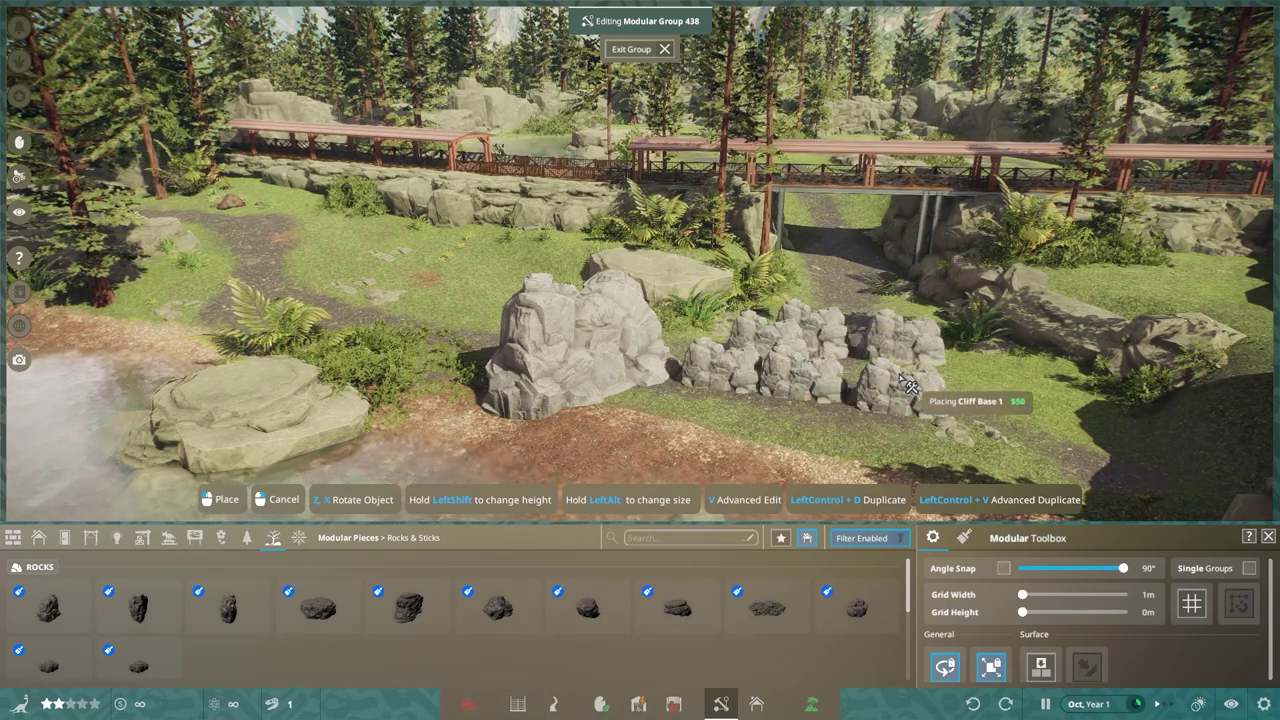
click(920, 373)
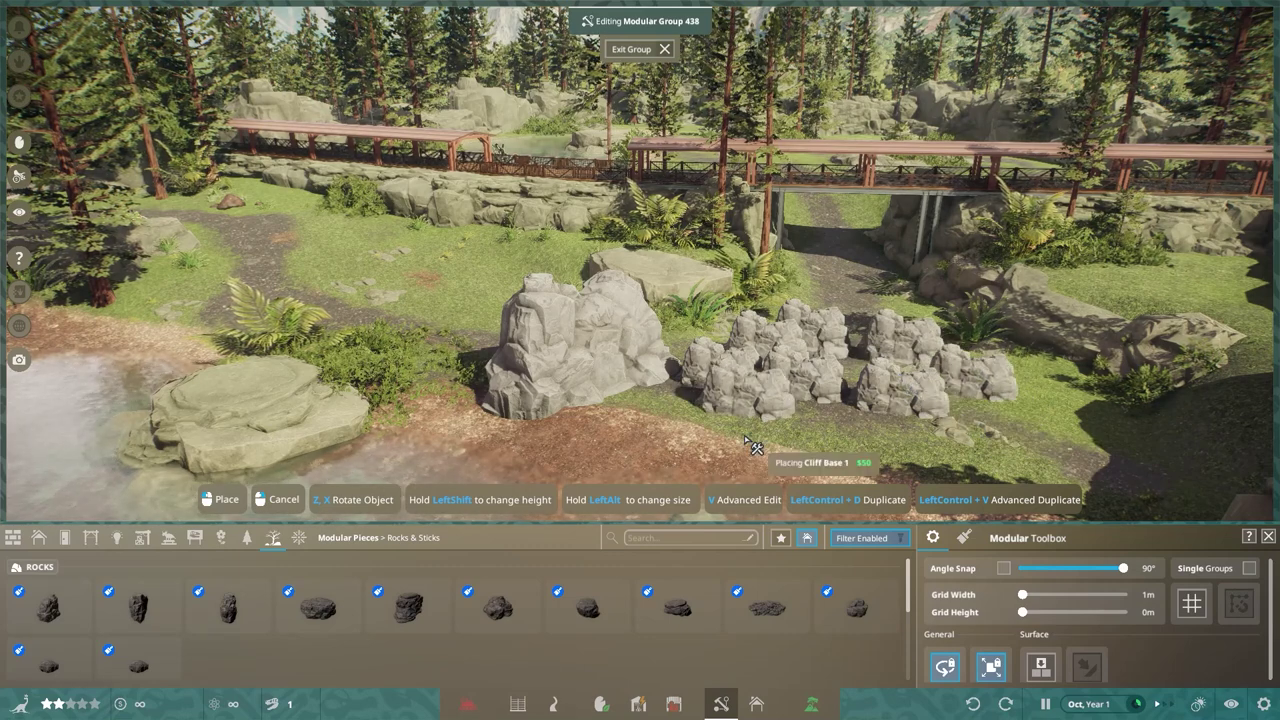
- Enlarge a Cliff Base 1 well beyond the first rock's size and place it over the small rocks
key(v)
drag(738, 437, 893, 408)
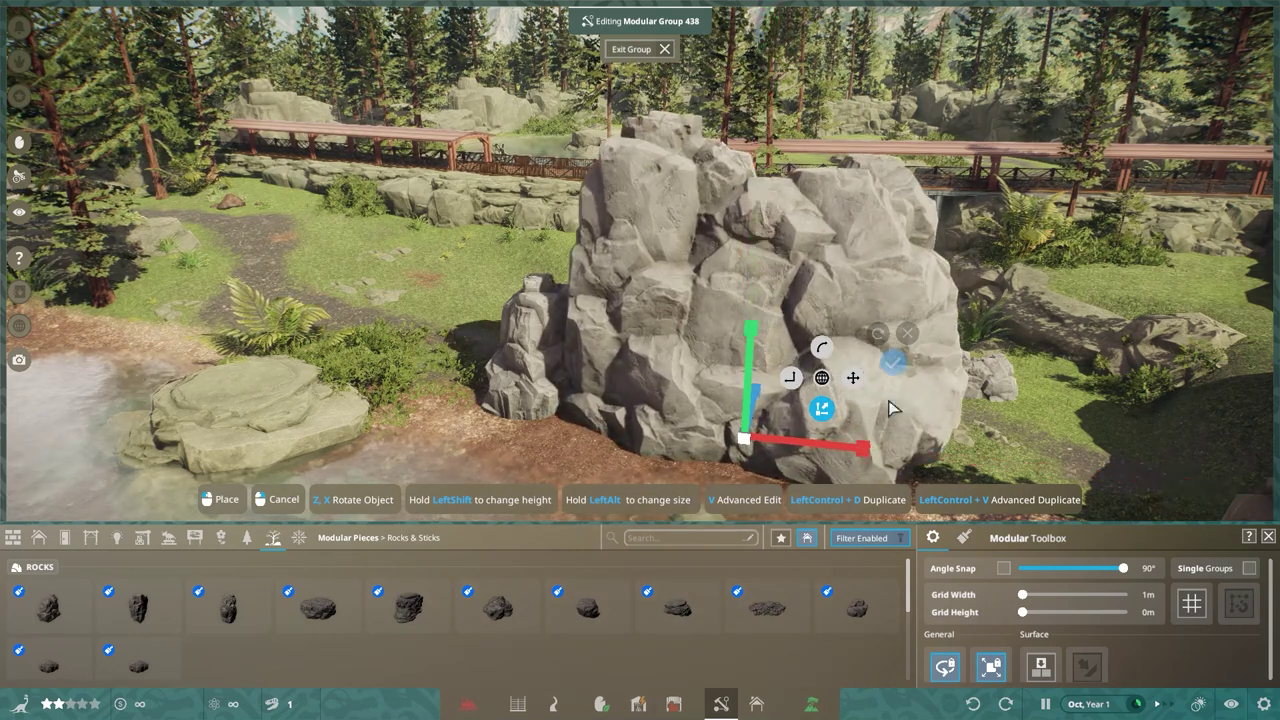
key(ctrl+d)
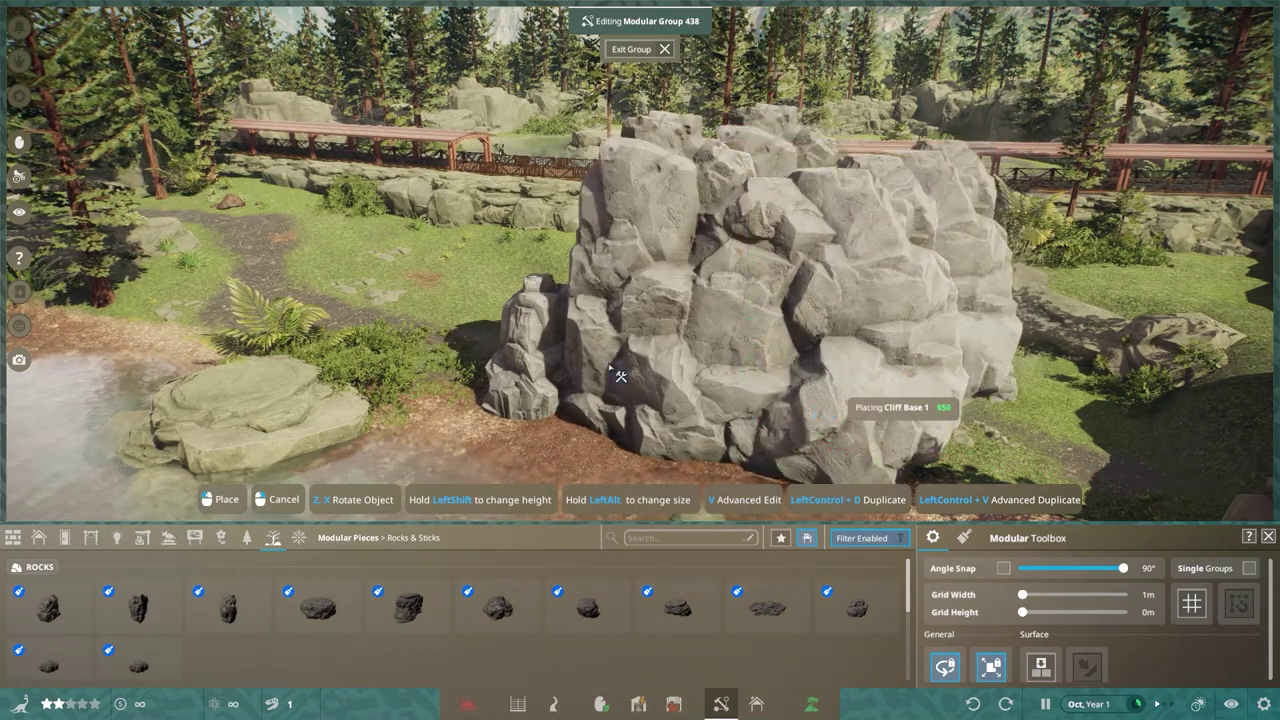
- Place more giant Cliff Base 1 rocks on both sides in varied rotations to form a continuous cliff wall
key(z)
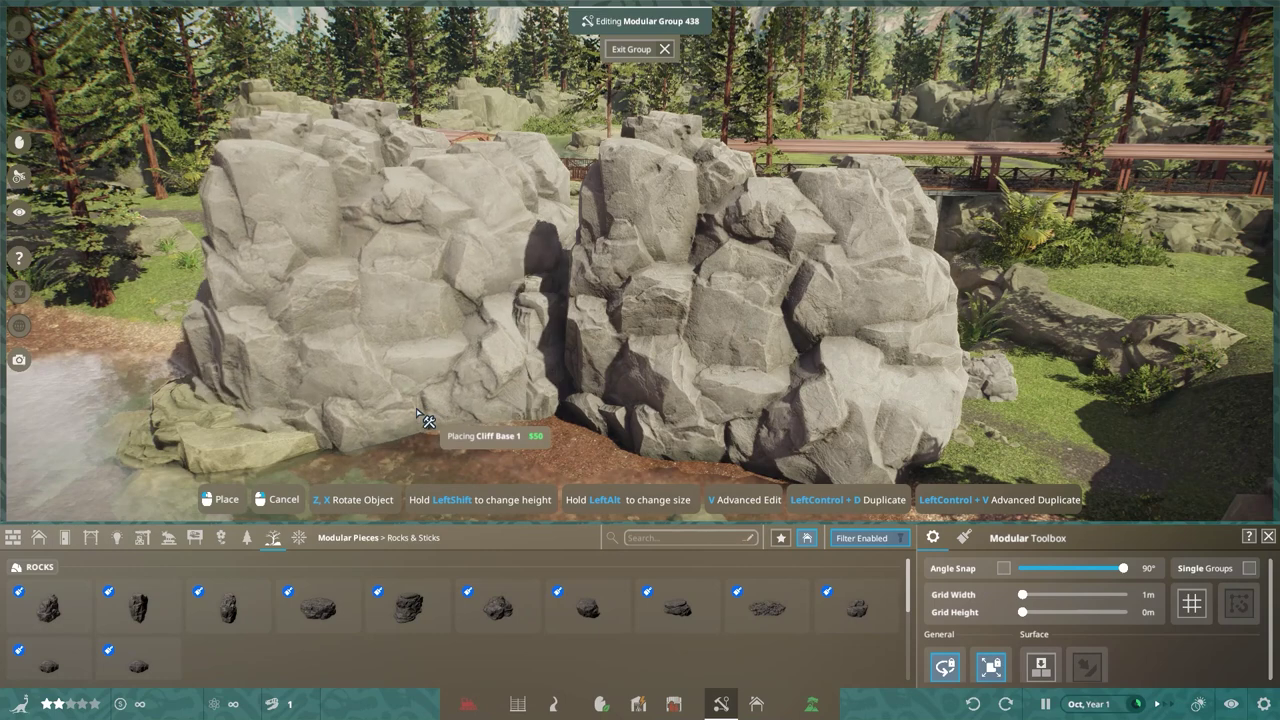
click(557, 420)
key(z)
click(998, 422)
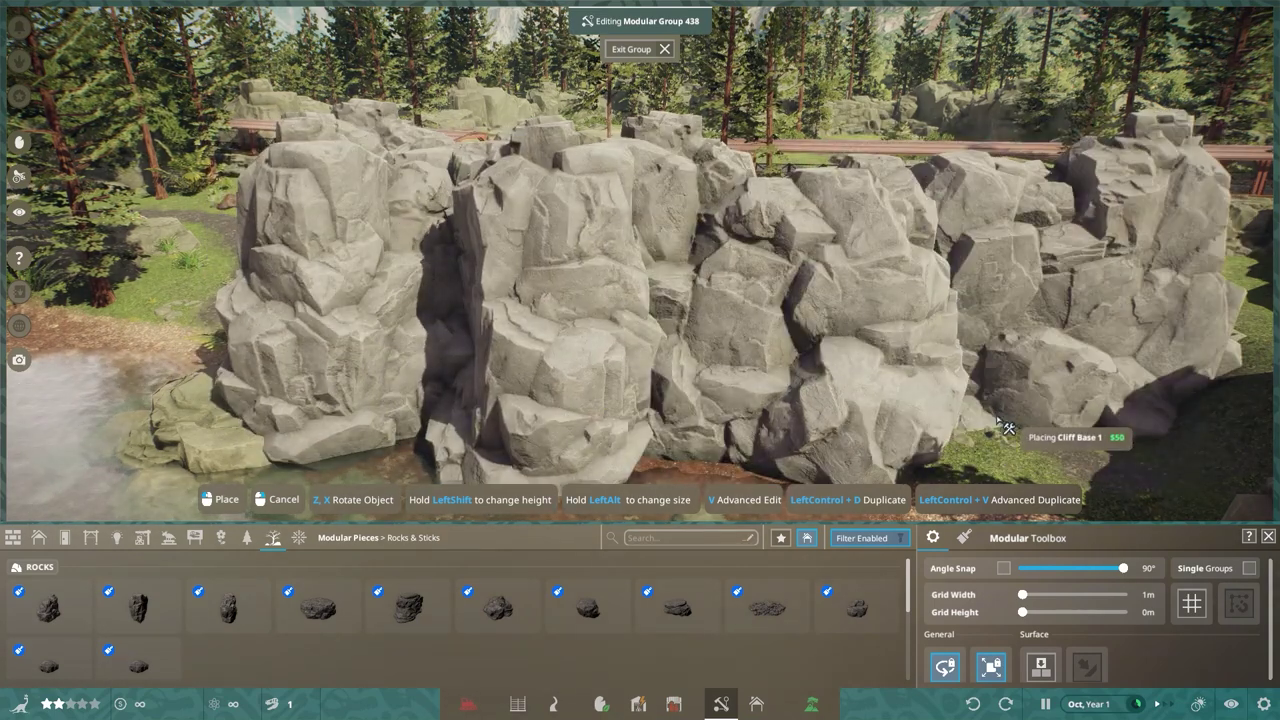
click(843, 413)
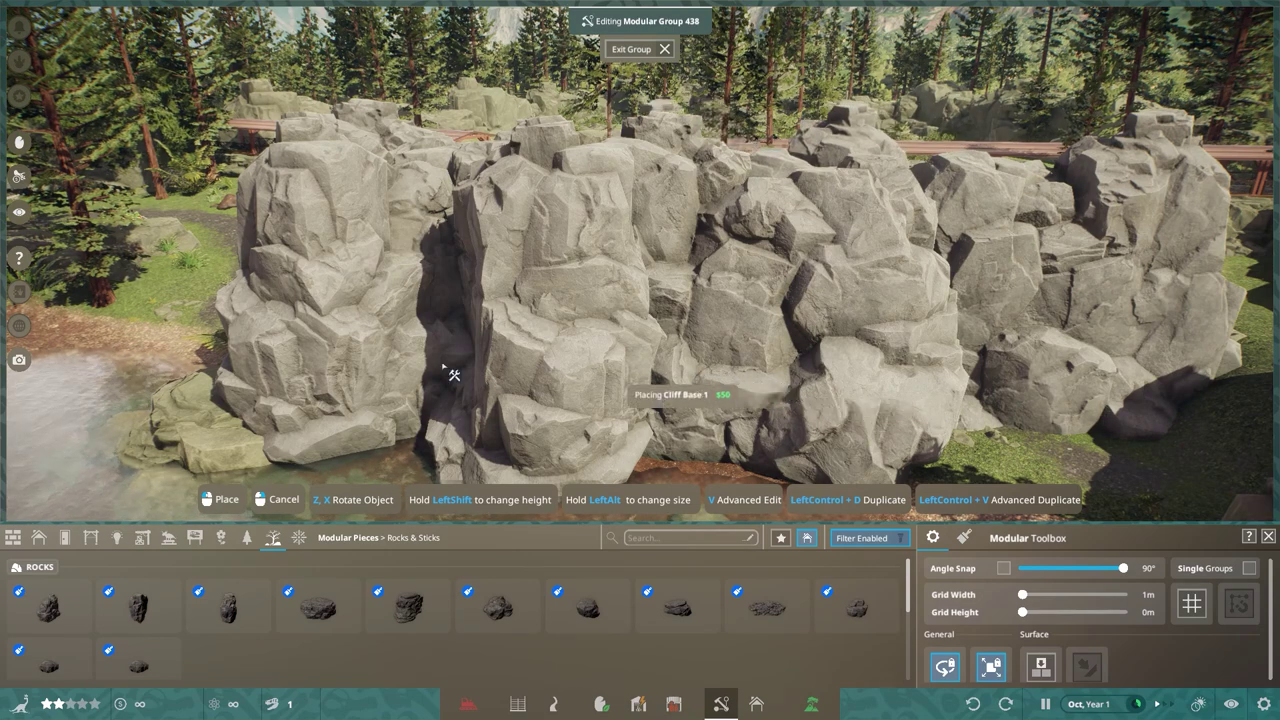
right_click(585, 365)
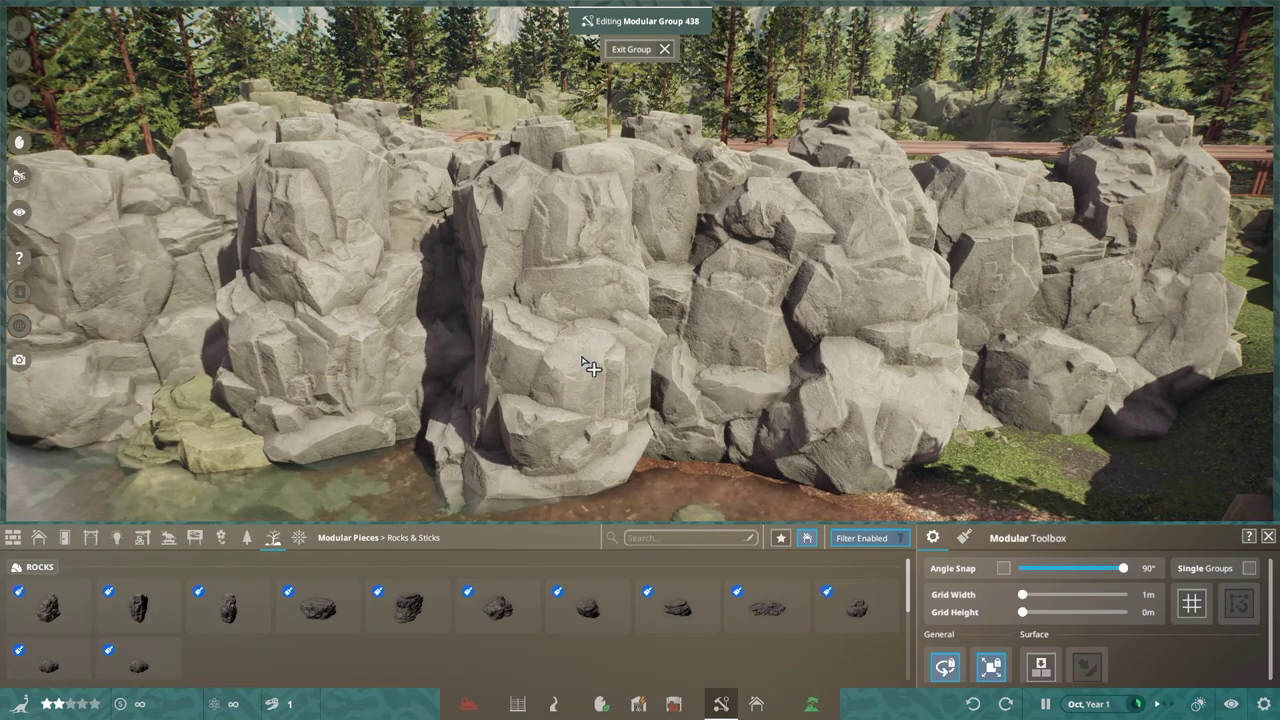
- Undo all the giant cliff placements
key(ctrl+z)
key(ctrl+z)
key(ctrl+z)
key(ctrl+z)
key(ctrl+z)
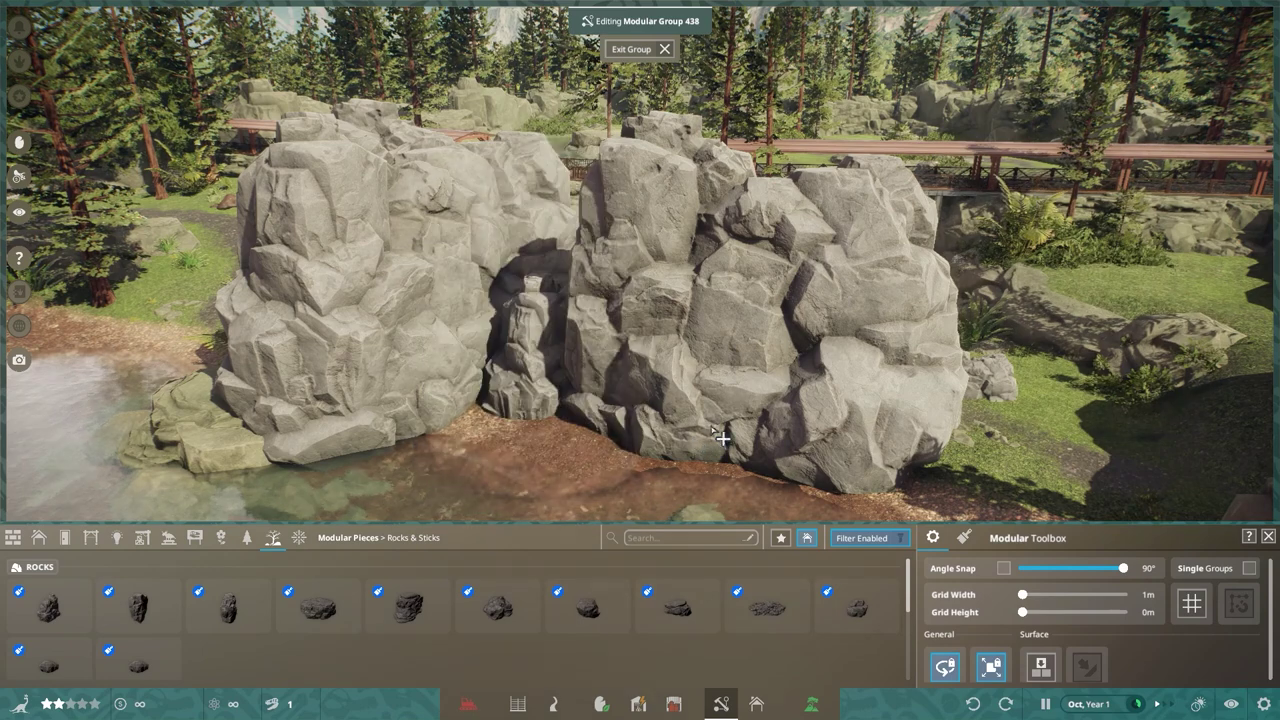
key(ctrl+z)
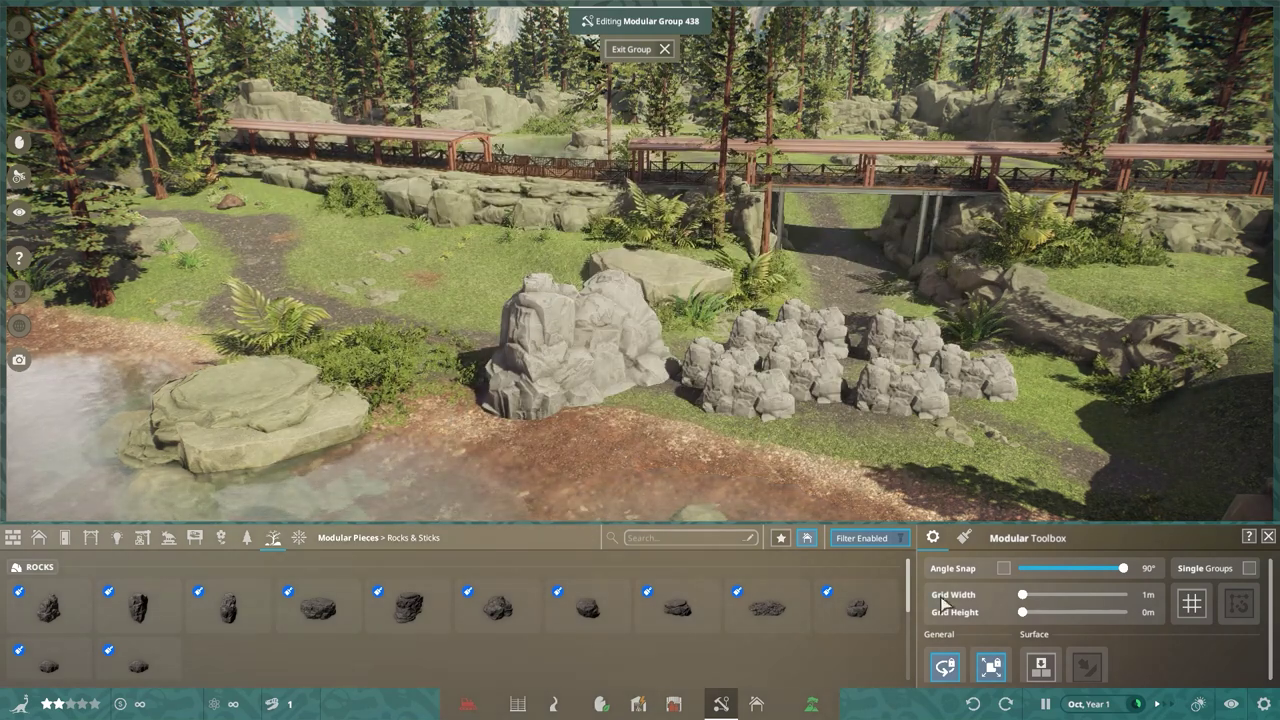
- Place a rotated Cliff Base 1 in a new group near the shrubs by the shore, and undo its placement
click(950, 672)
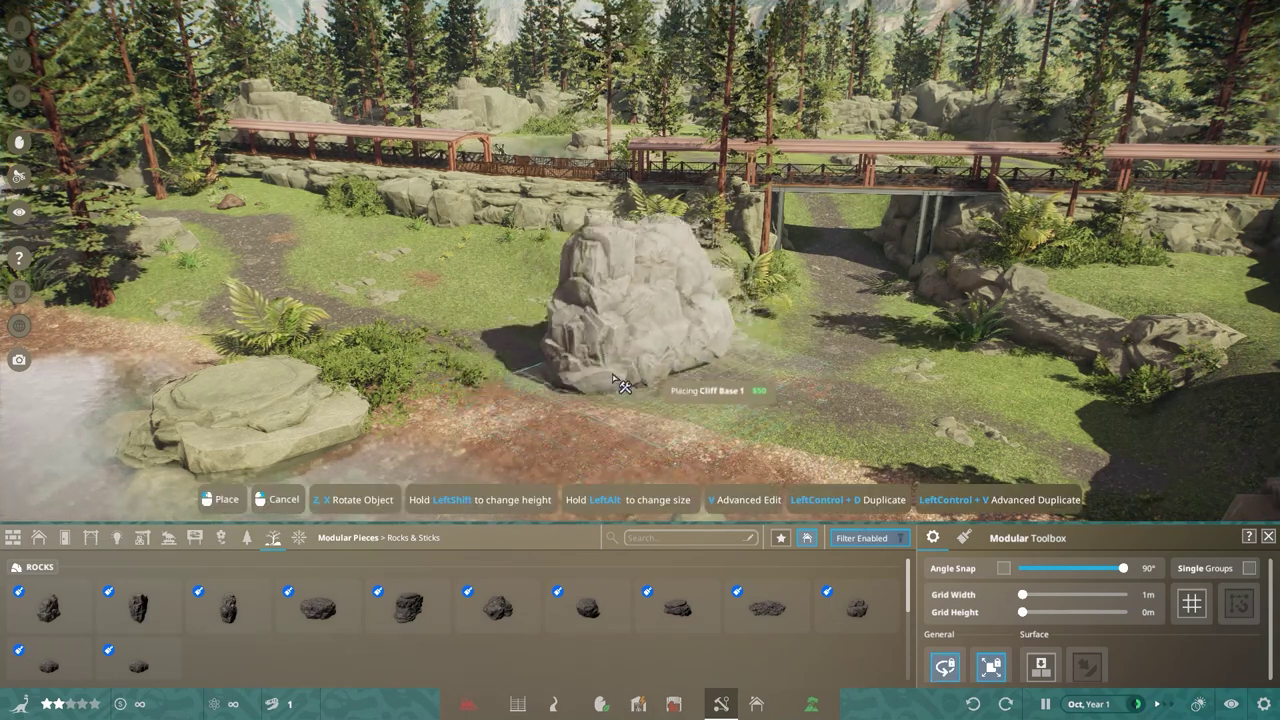
key(z)
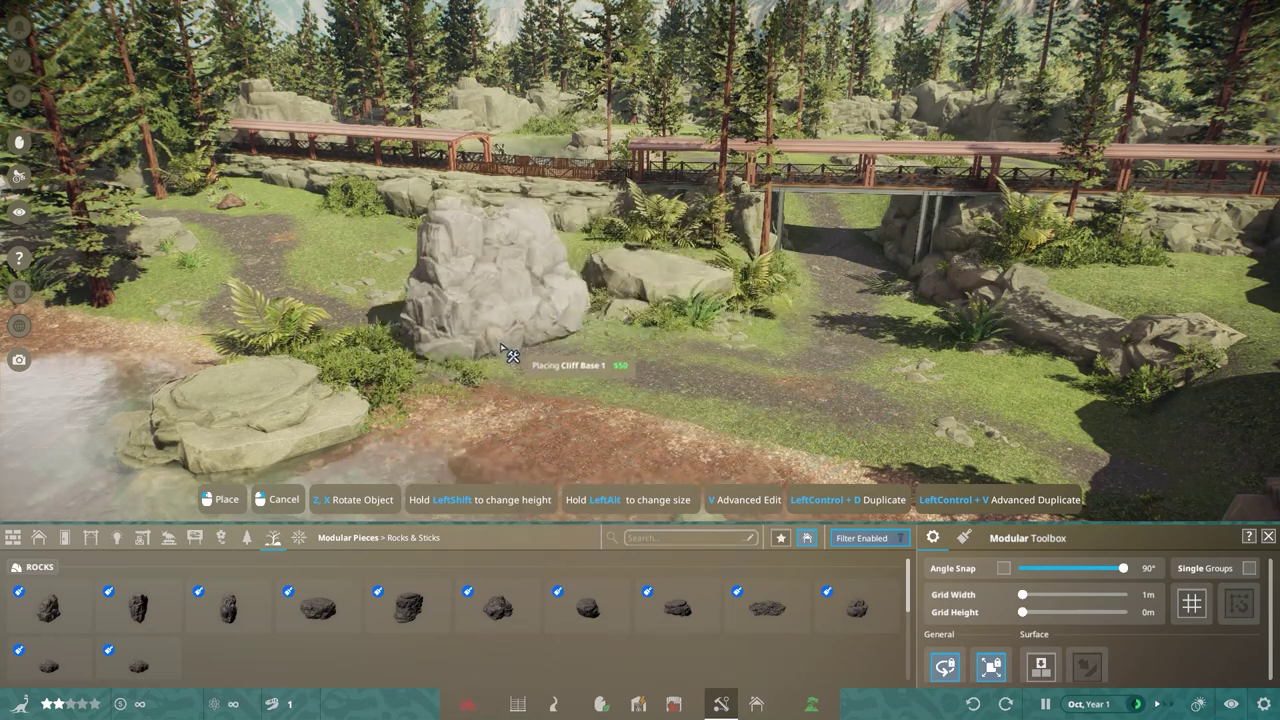
click(510, 357)
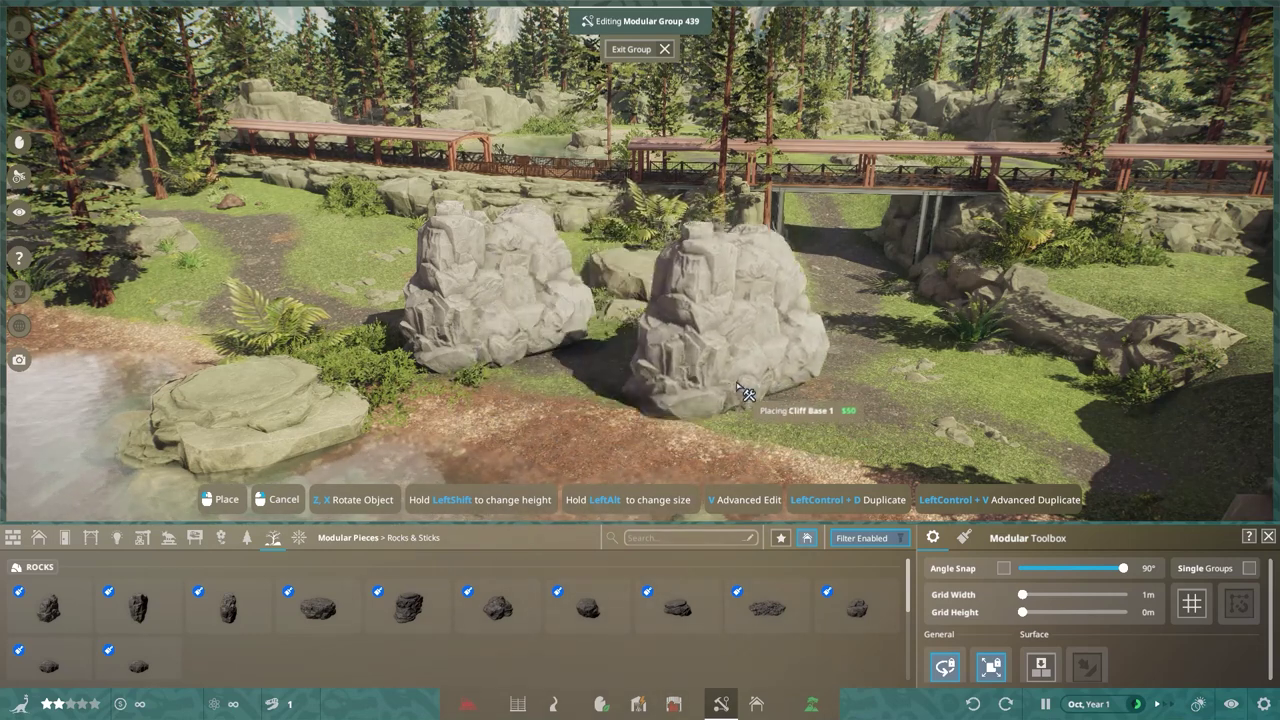
key(ctrl+z)
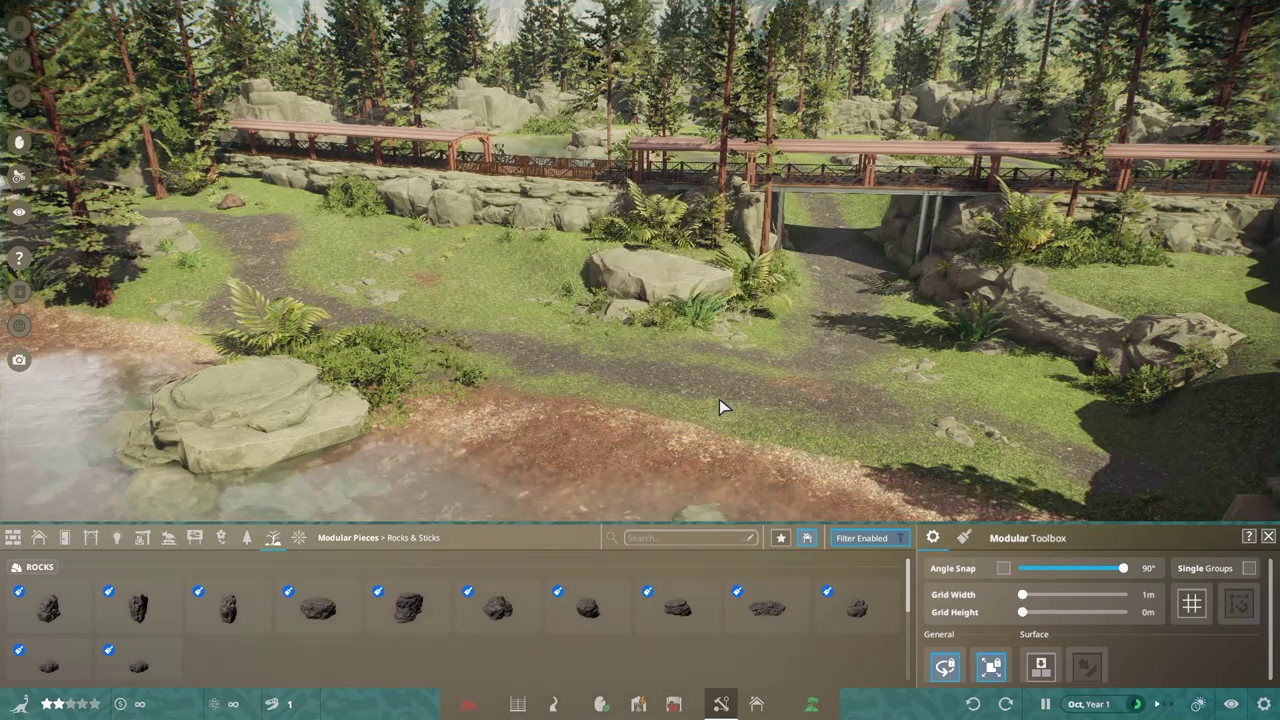
- Turn on grid snapping and place a rotated Cliff Base 1 on the grass near the shore
click(60, 605)
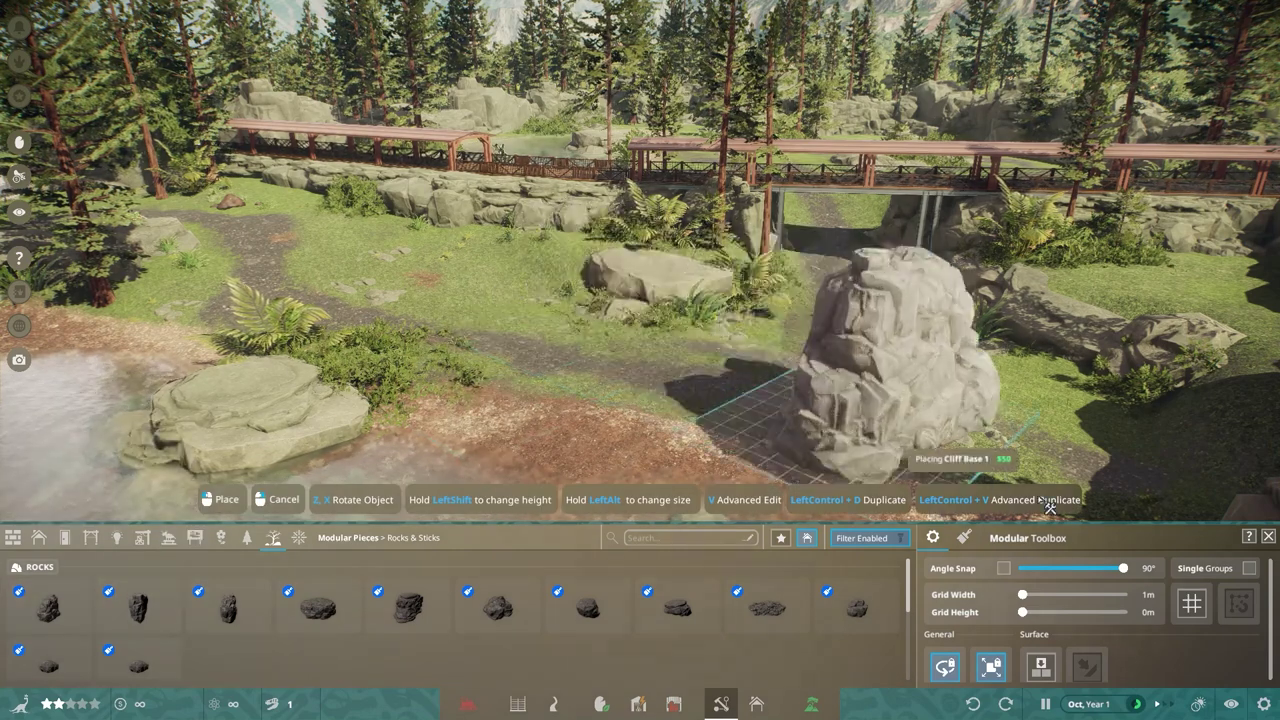
click(1193, 608)
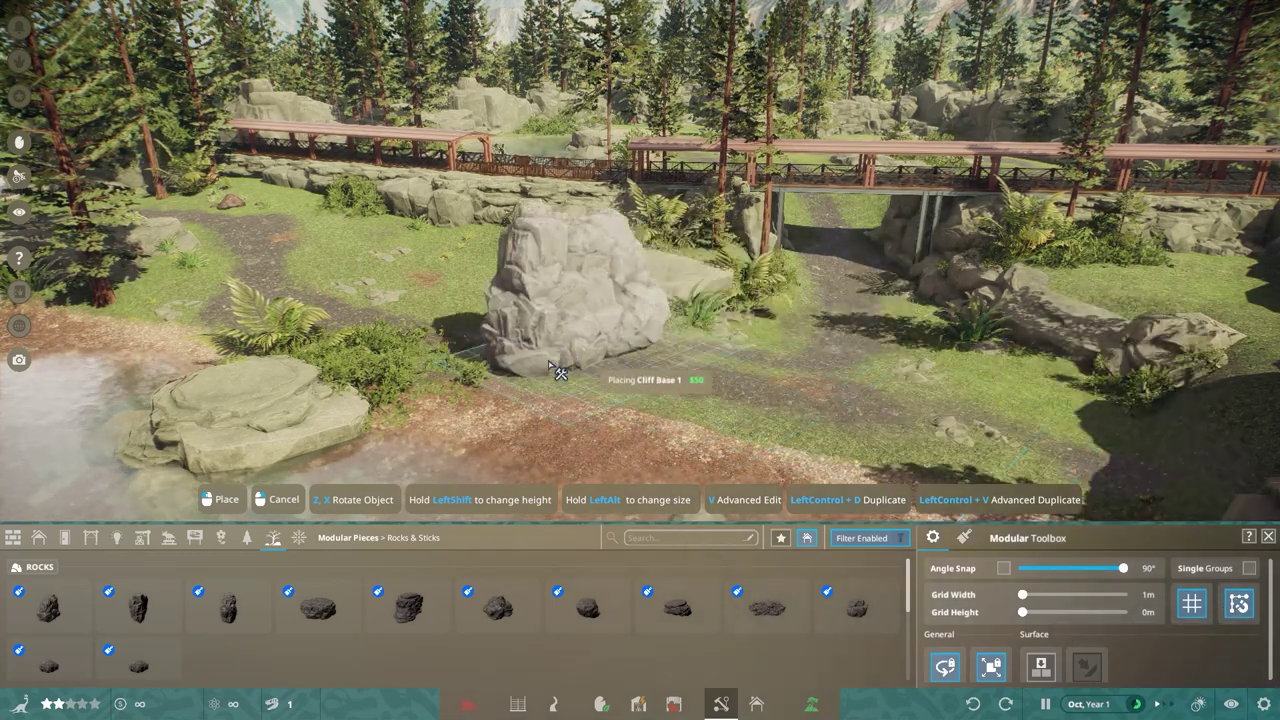
key(z)
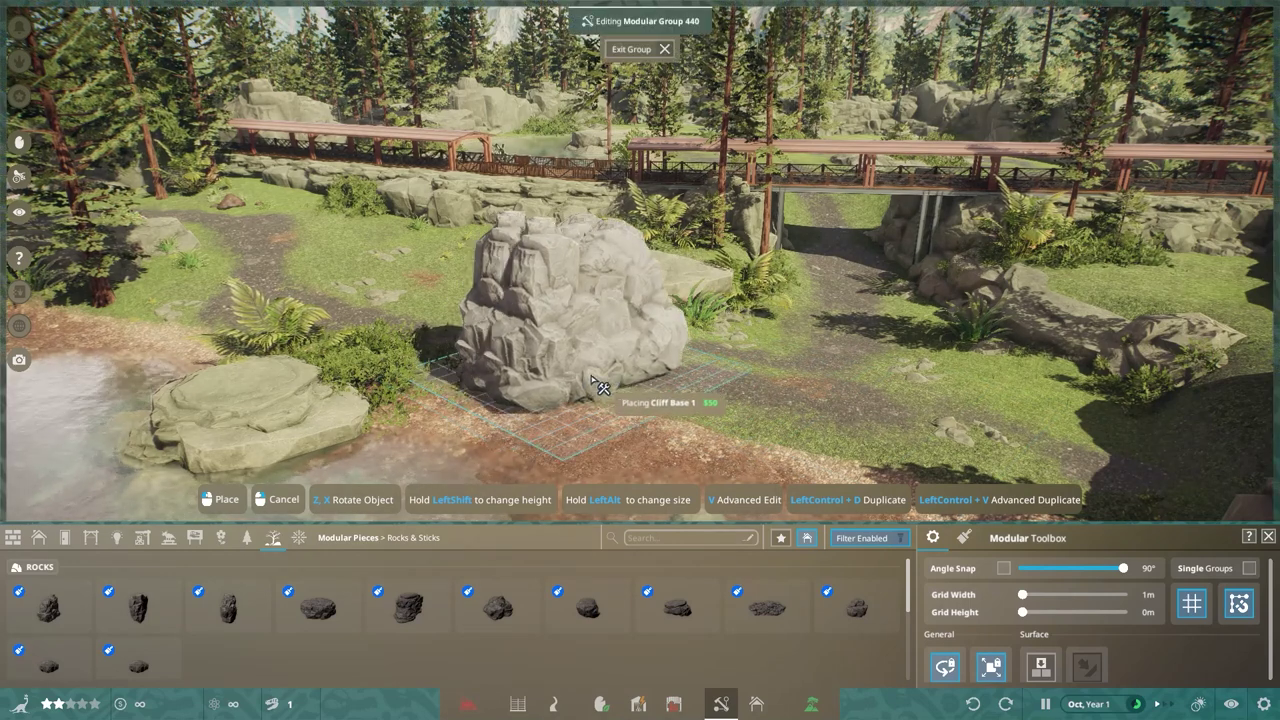
- Place several overlapping Cliff Base 1 copies in a row along the 1 m grid, extending toward the foreground
key(z)
click(604, 383)
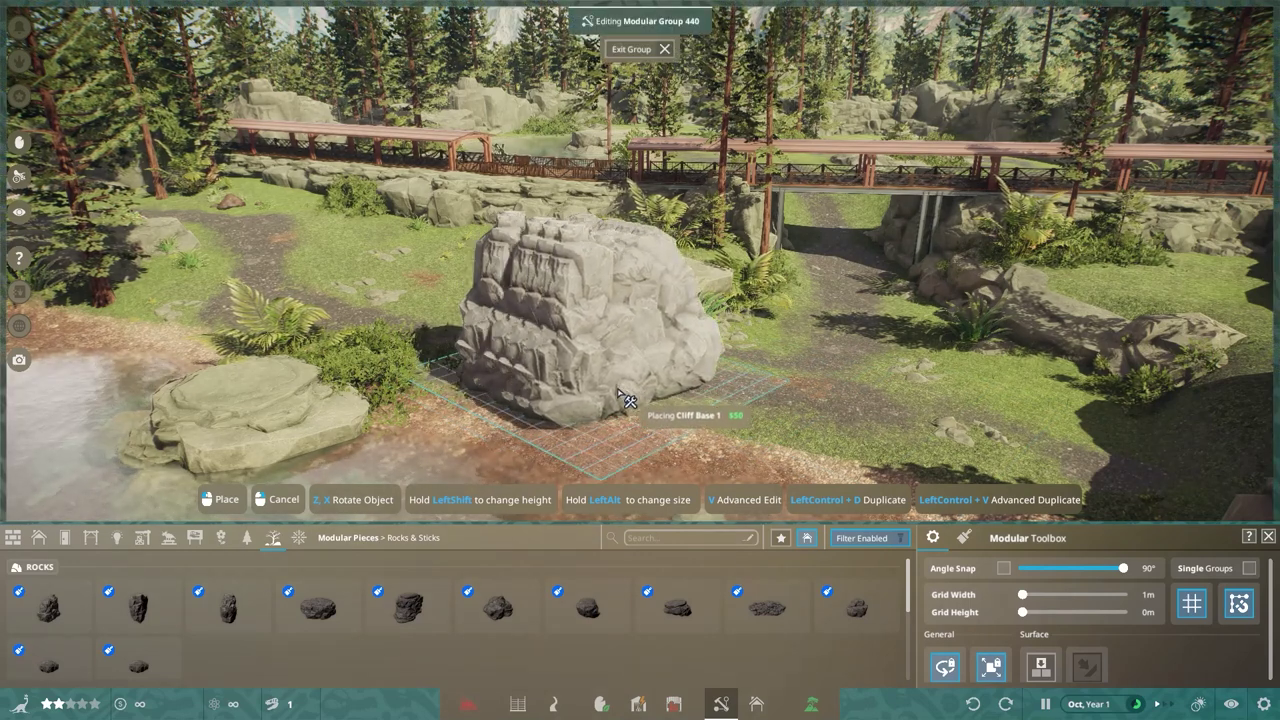
click(619, 393)
click(643, 402)
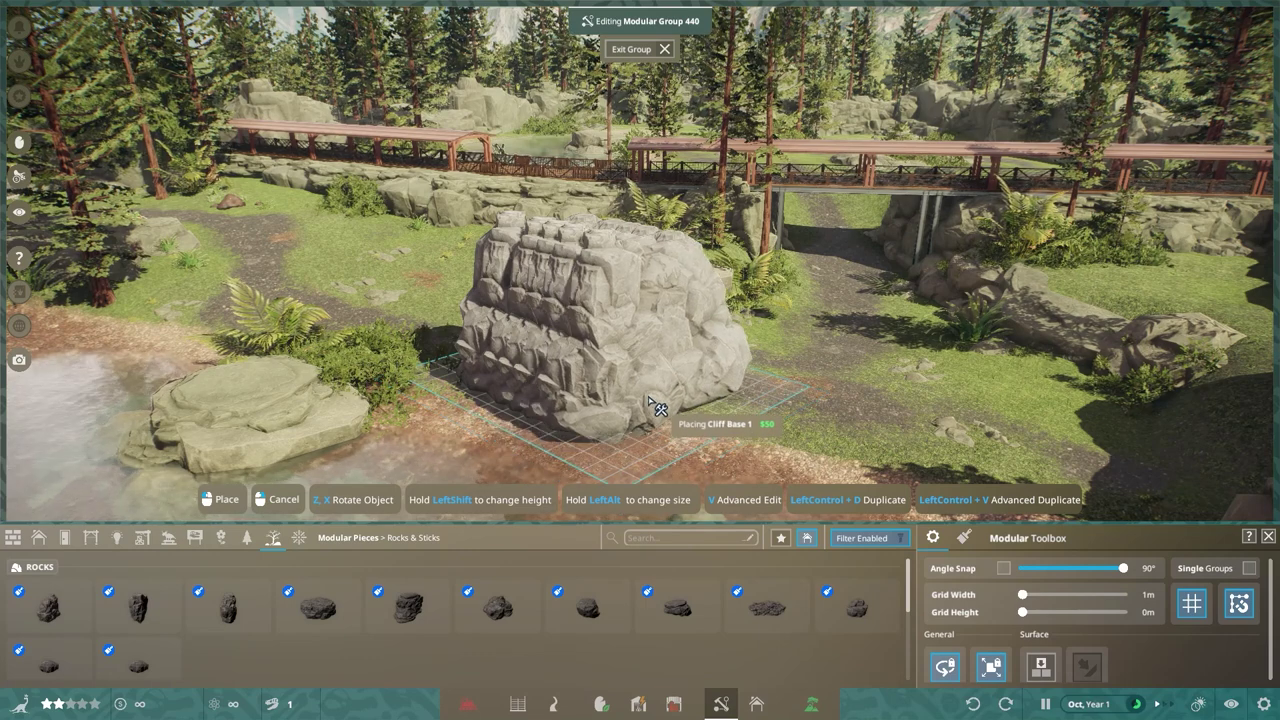
click(662, 414)
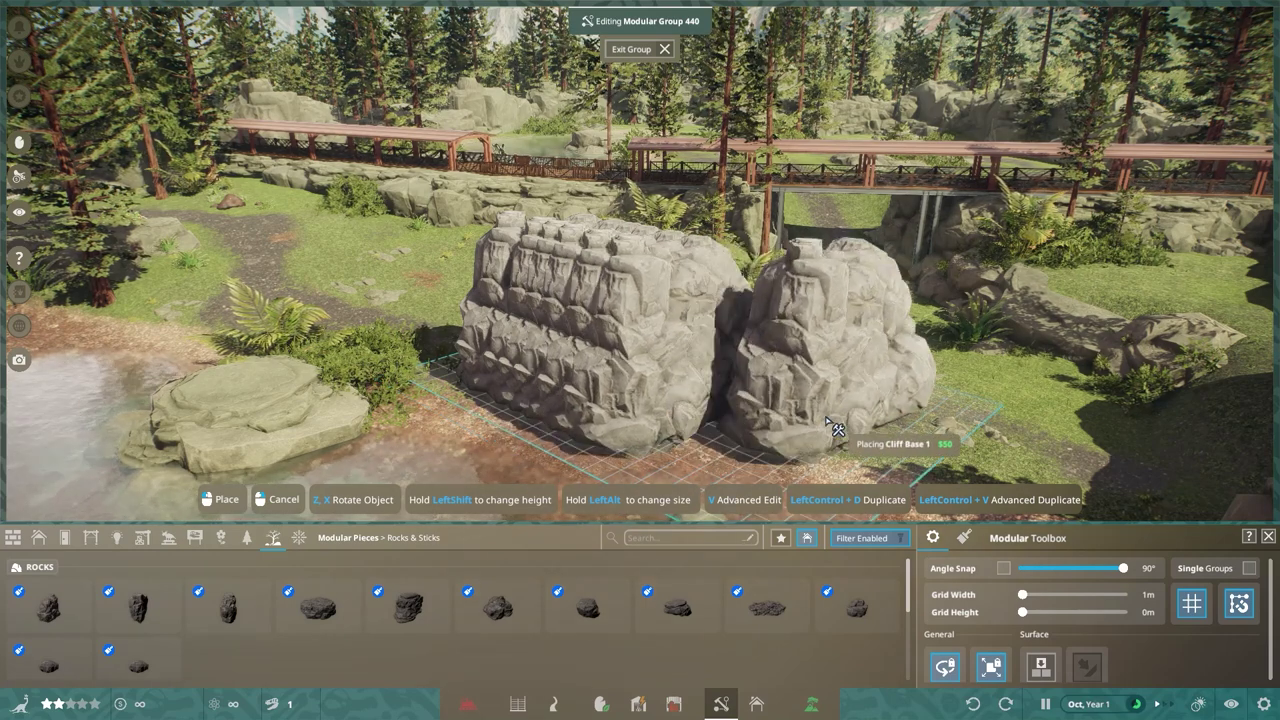
- Set the grid width to 4 m and place two Cliff Base 1 rocks on the wider grid beside the existing row
key(z)
key(z)
key(z)
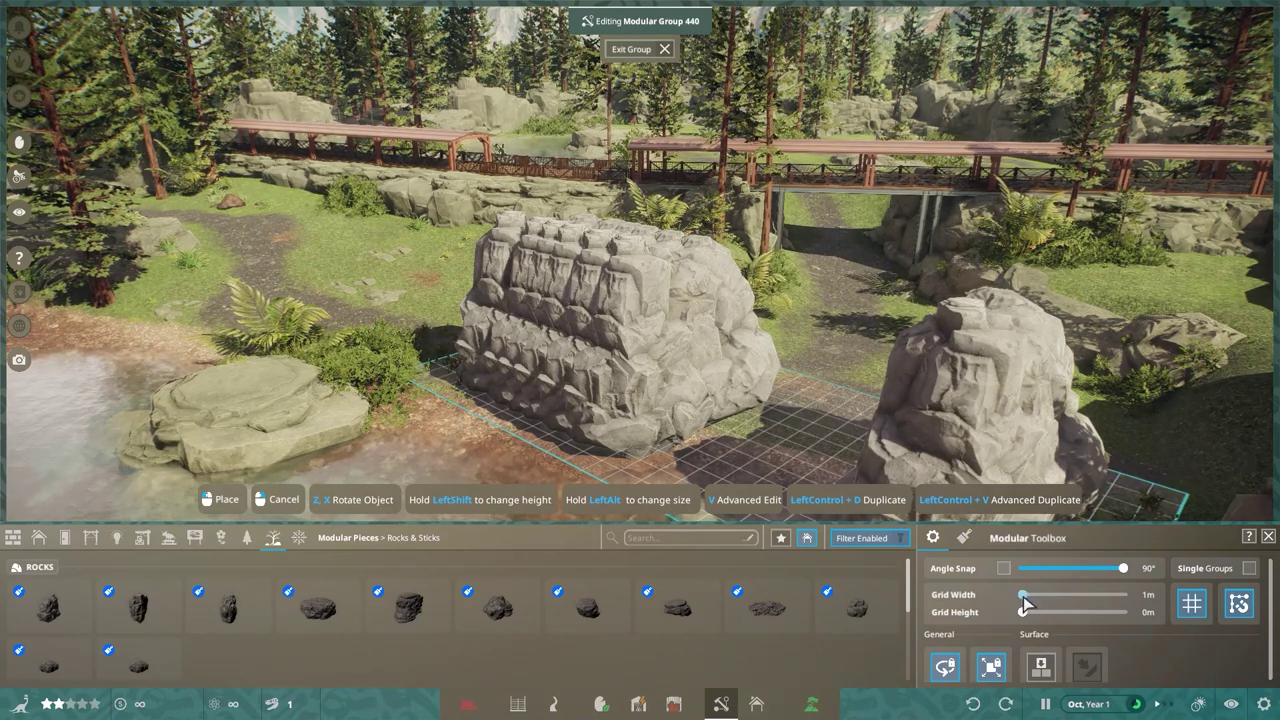
drag(1060, 603, 1110, 606)
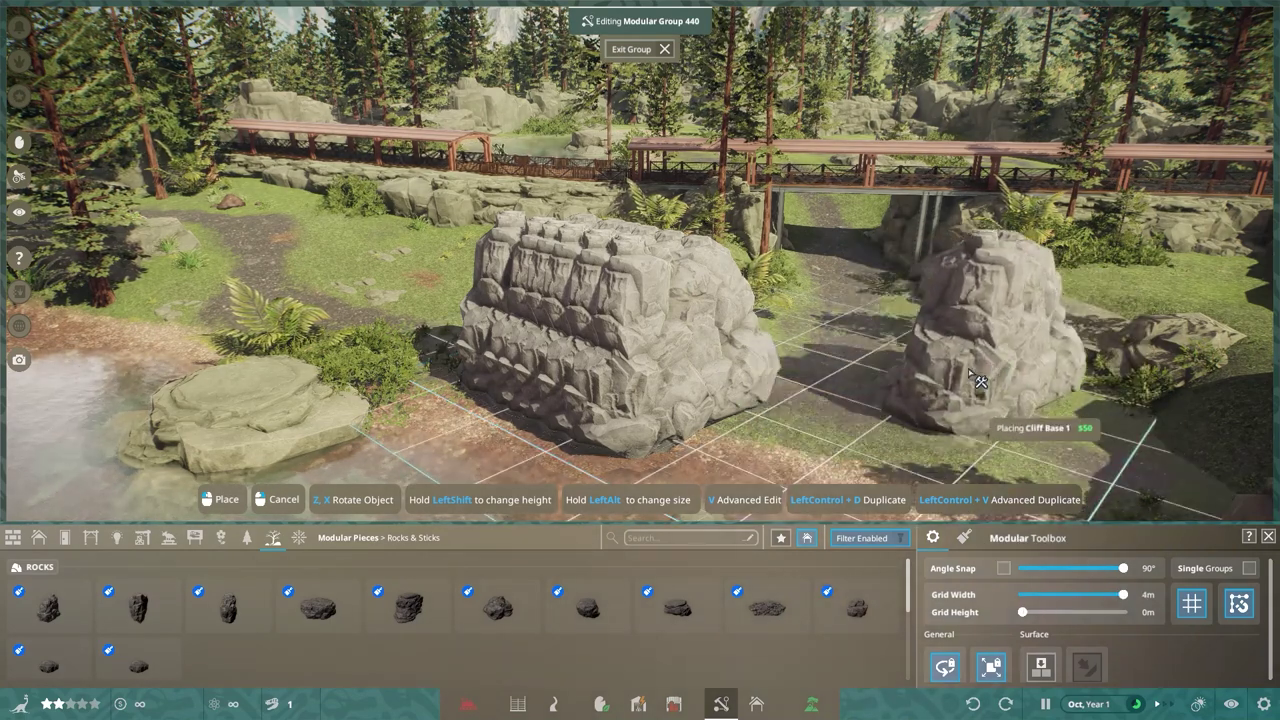
click(843, 388)
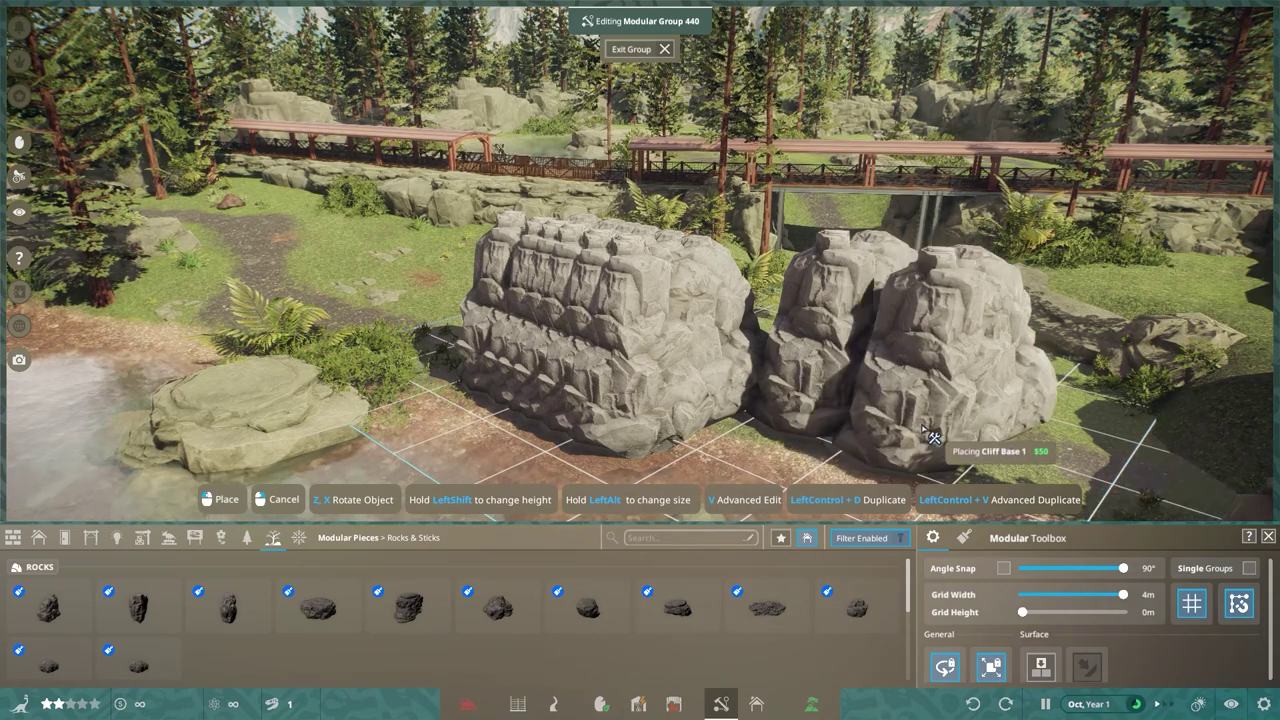
click(952, 443)
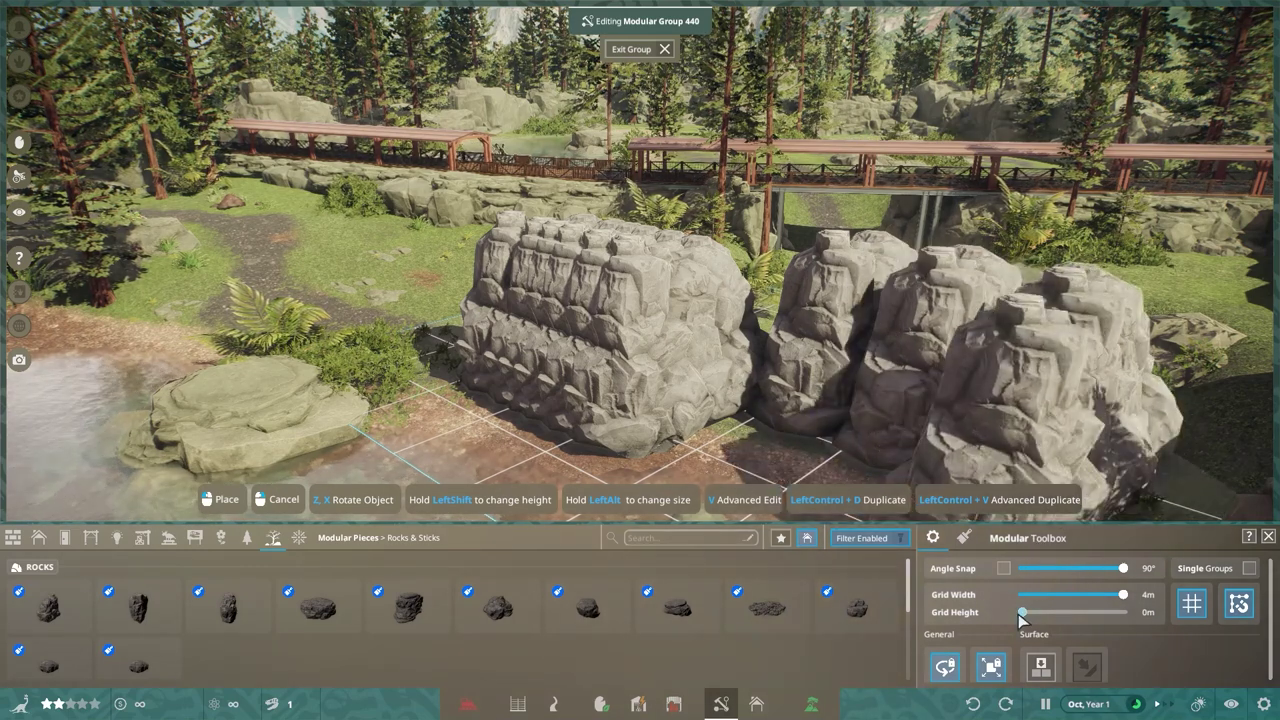
- Set the grid height to 2 m and try raising a Cliff Base 1 above the row in grid steps
drag(1022, 612, 1097, 613)
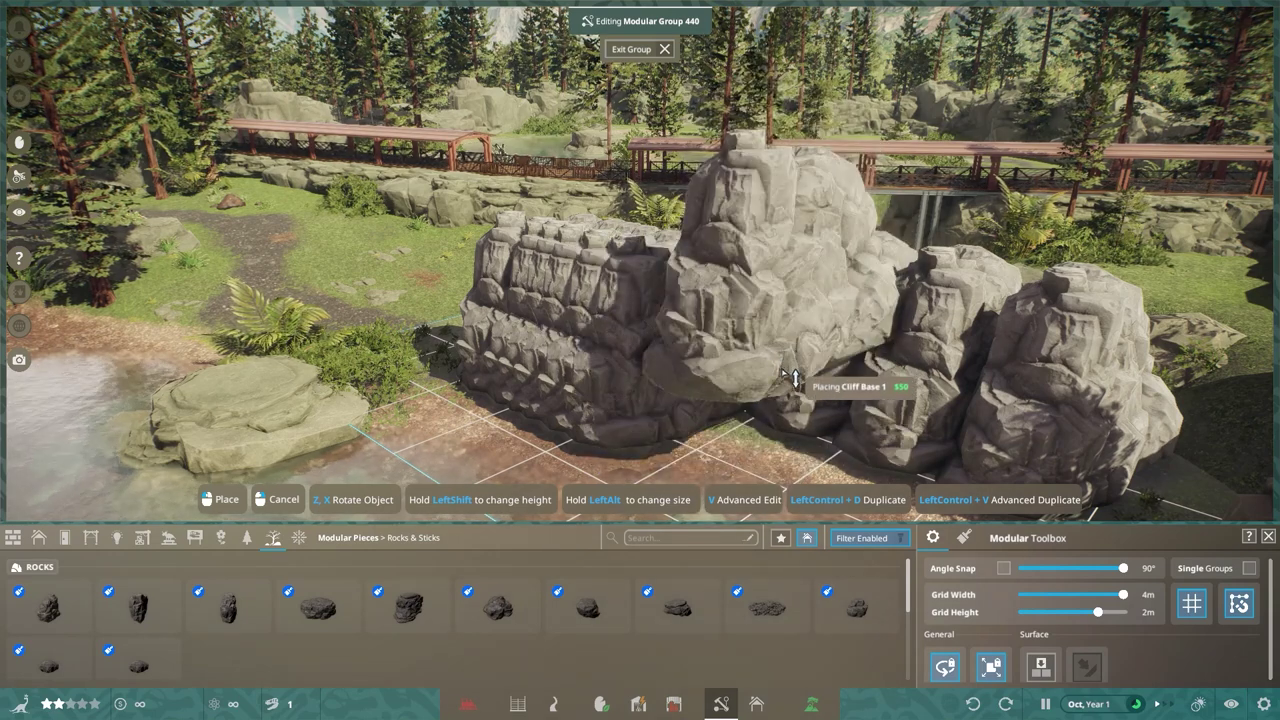
right_click(780, 405)
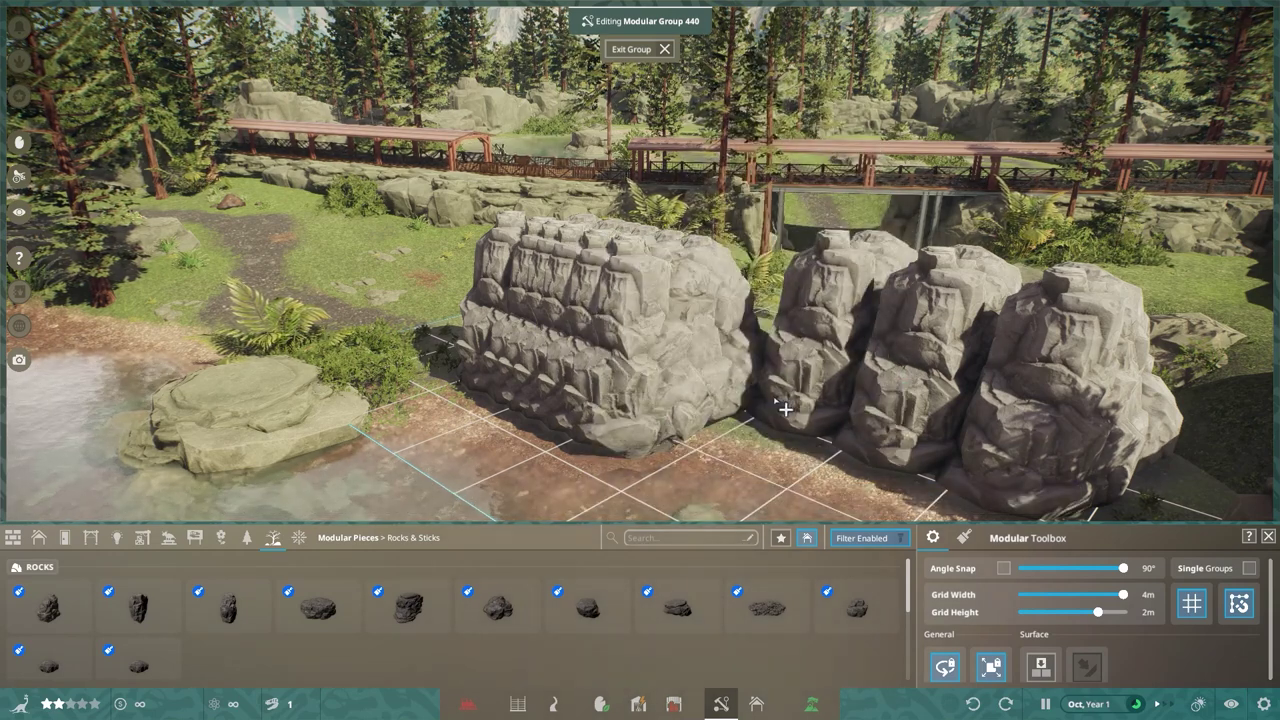
- Undo the placement of all the Cliff Base 1 rocks in the grid-snapped group by the shore
key(ctrl+z)
key(ctrl+z)
key(ctrl+z)
key(ctrl+z)
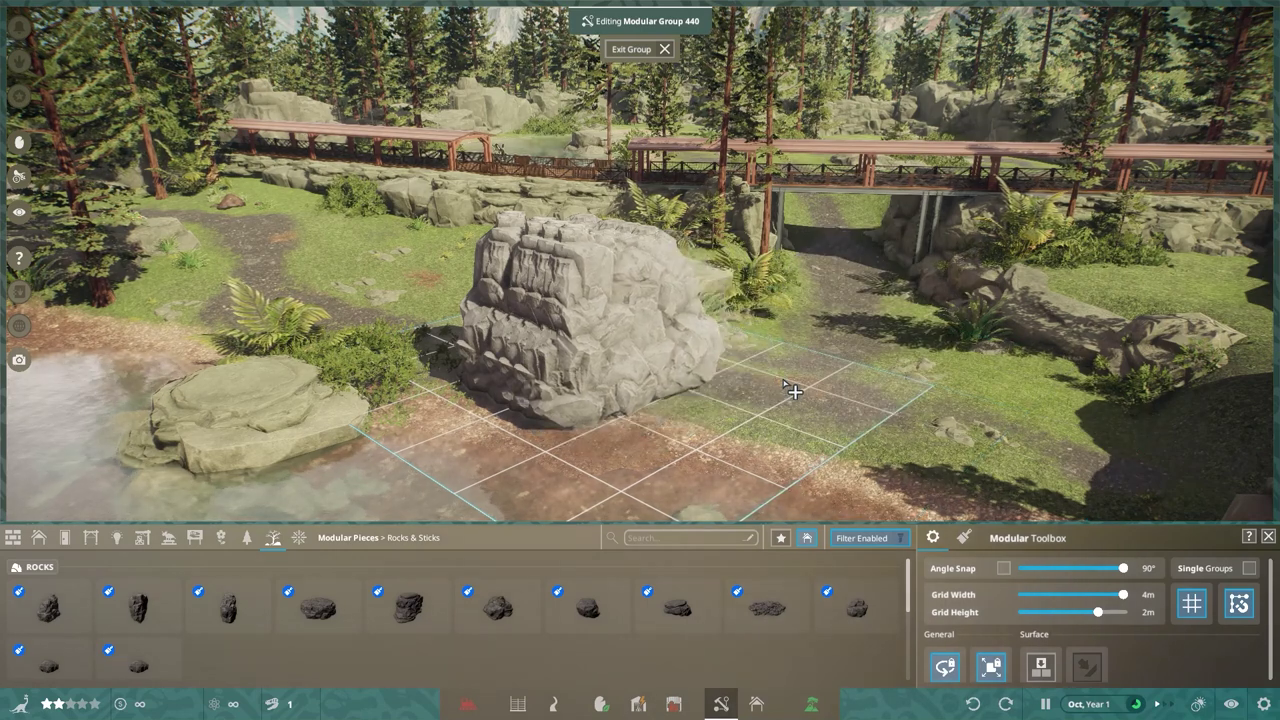
key(ctrl+z)
key(ctrl+z)
key(ctrl+z)
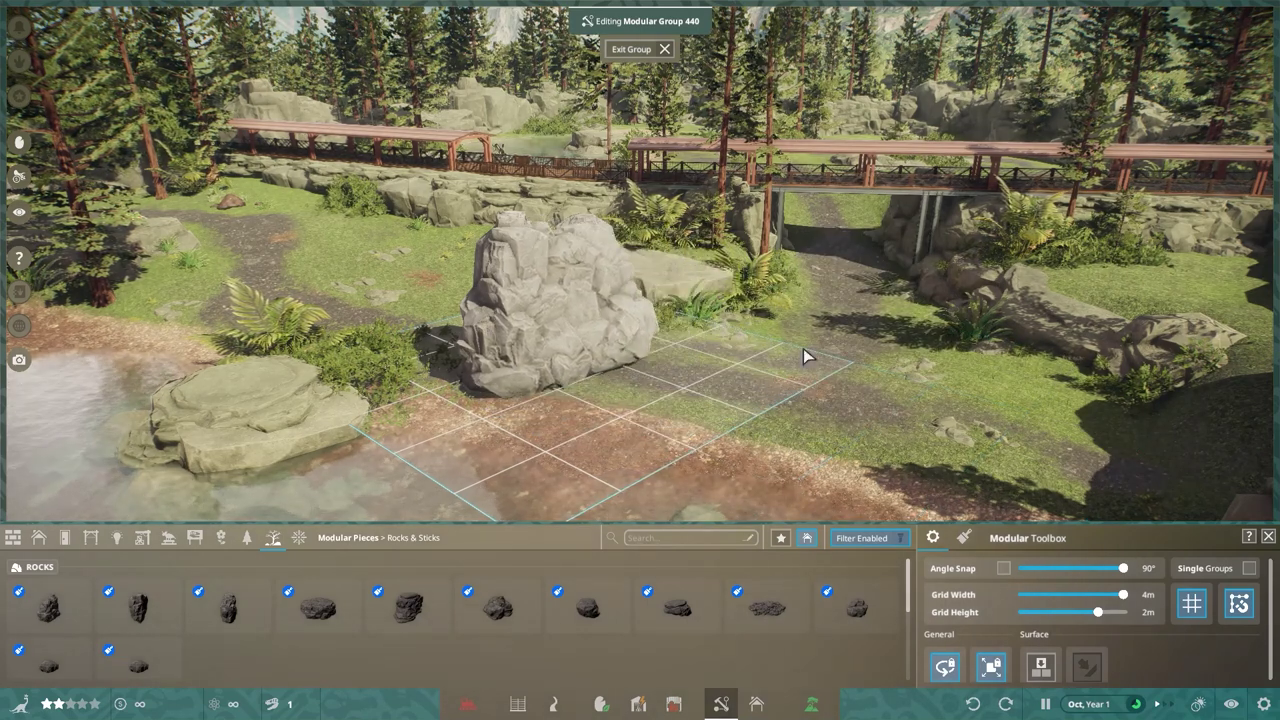
key(ctrl+z)
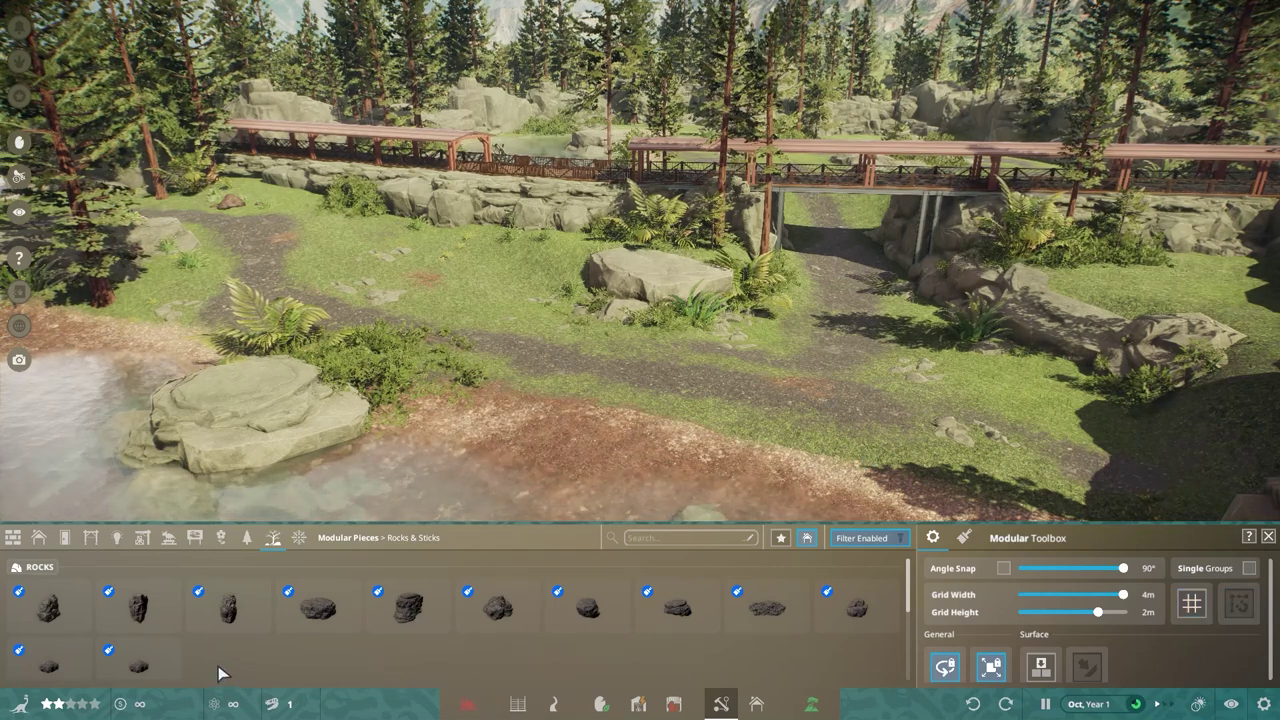
- Place four Cliff Base 1 rocks freely across the grass near the shore in a new modular group
click(59, 620)
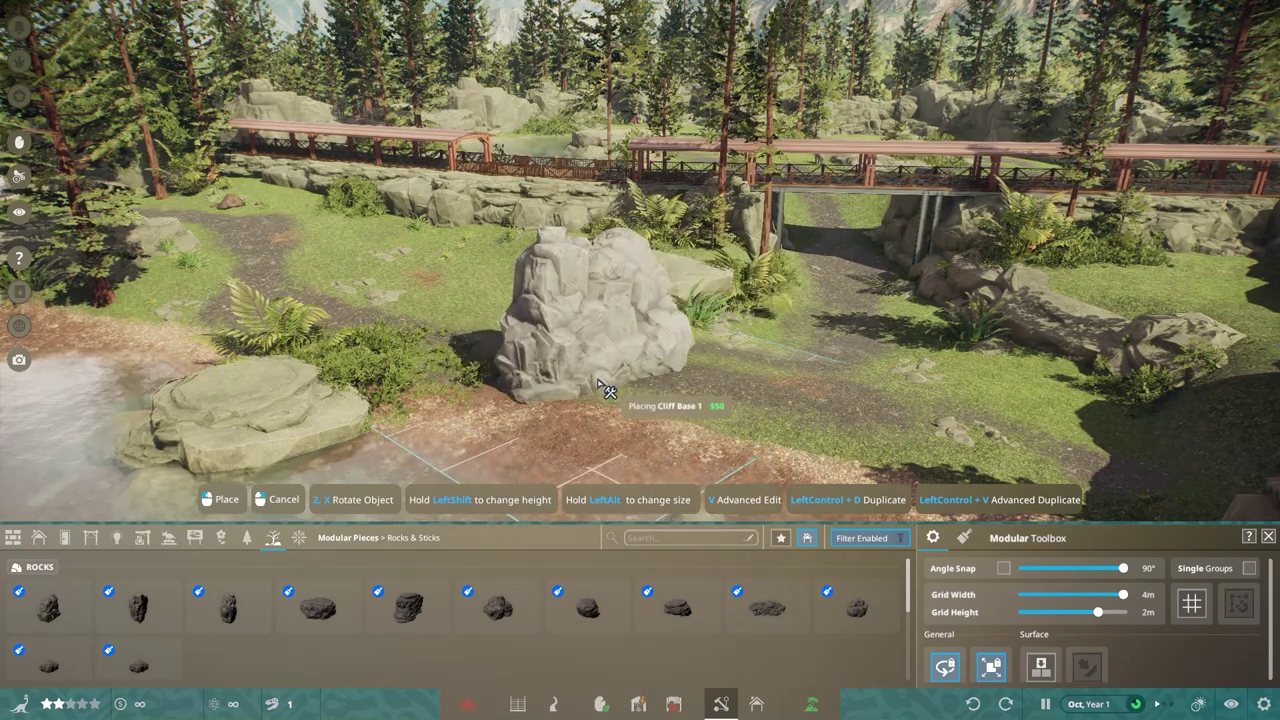
click(600, 384)
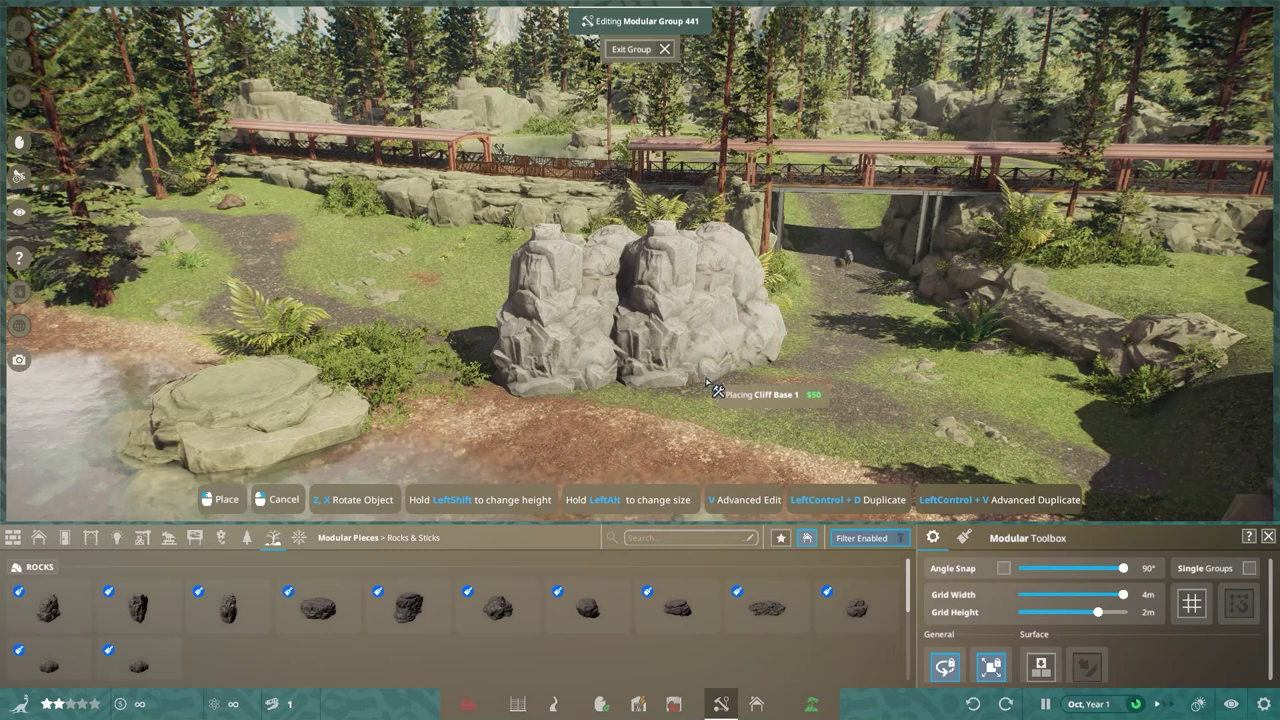
click(769, 331)
click(890, 393)
- Add several Rock Cluster 1 pieces around the cliffs and leave group editing
click(790, 606)
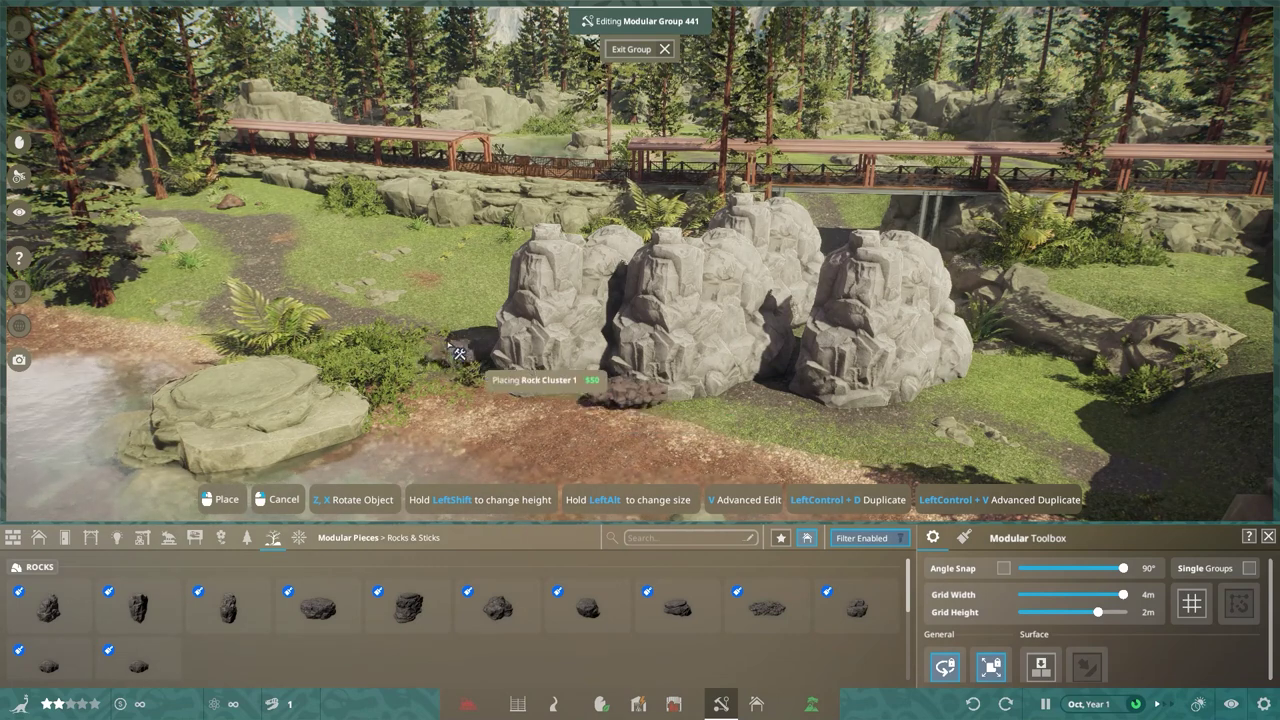
click(458, 352)
click(494, 382)
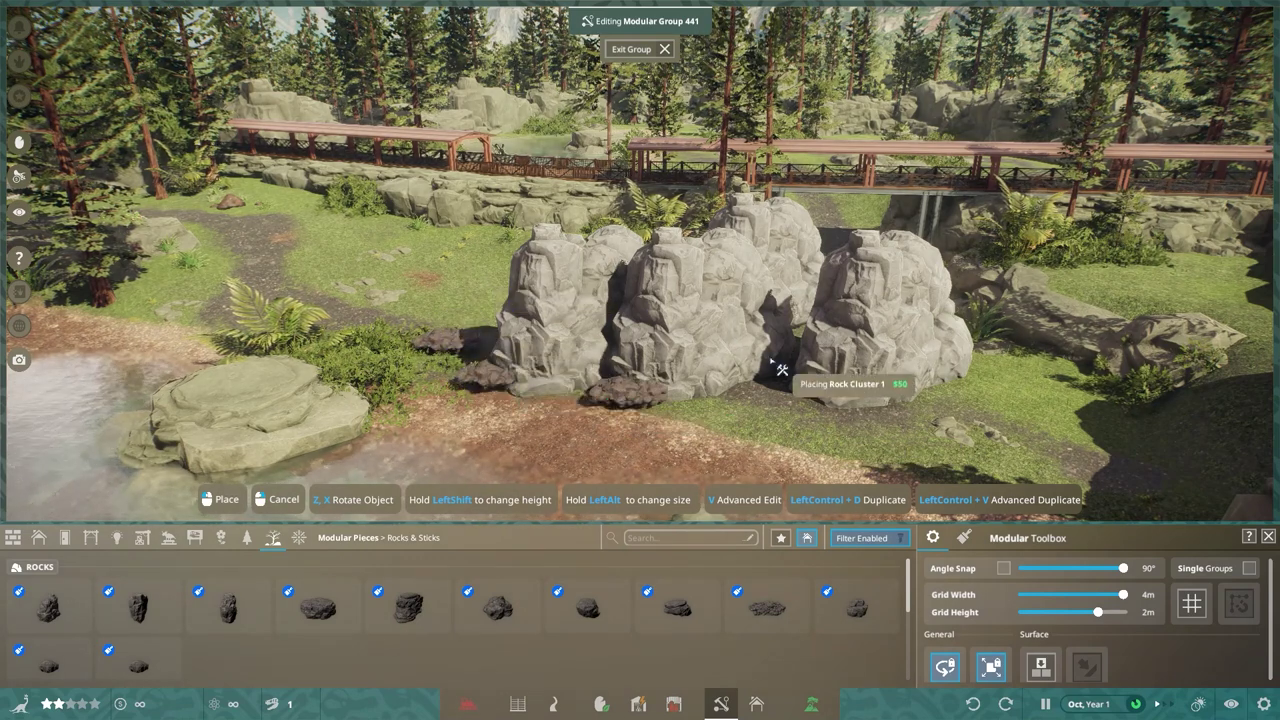
right_click(778, 368)
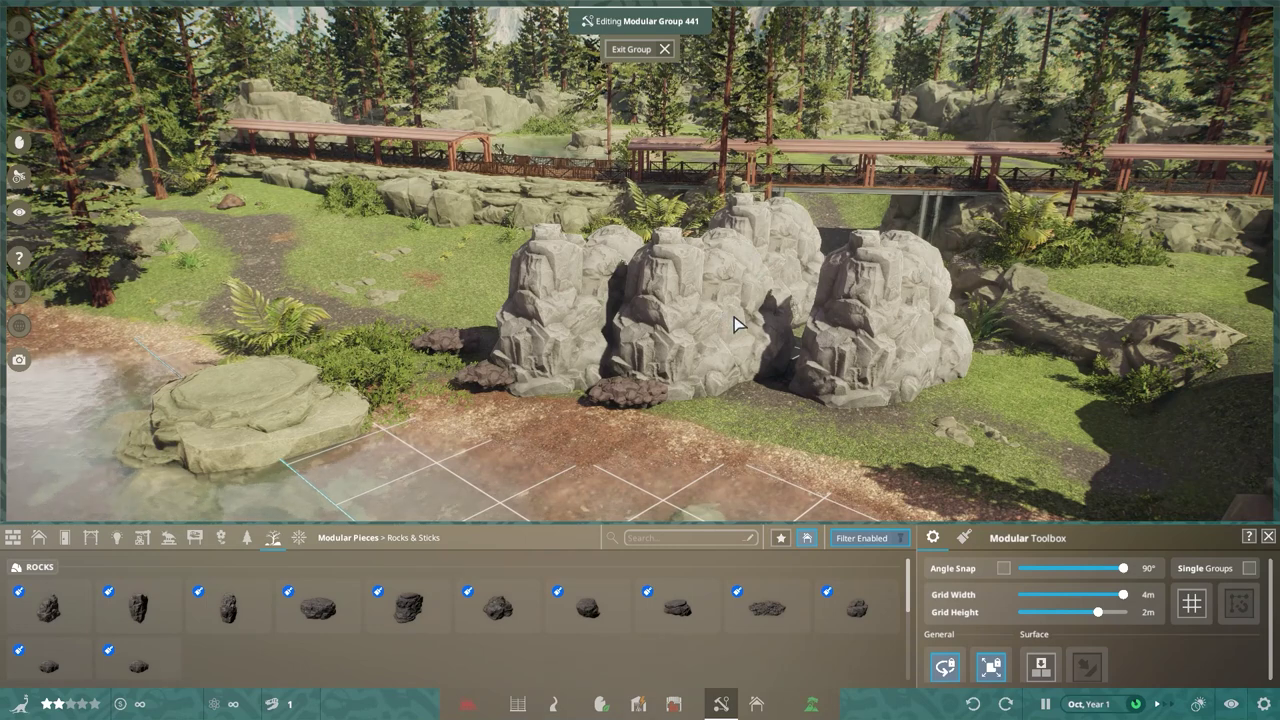
right_click(806, 389)
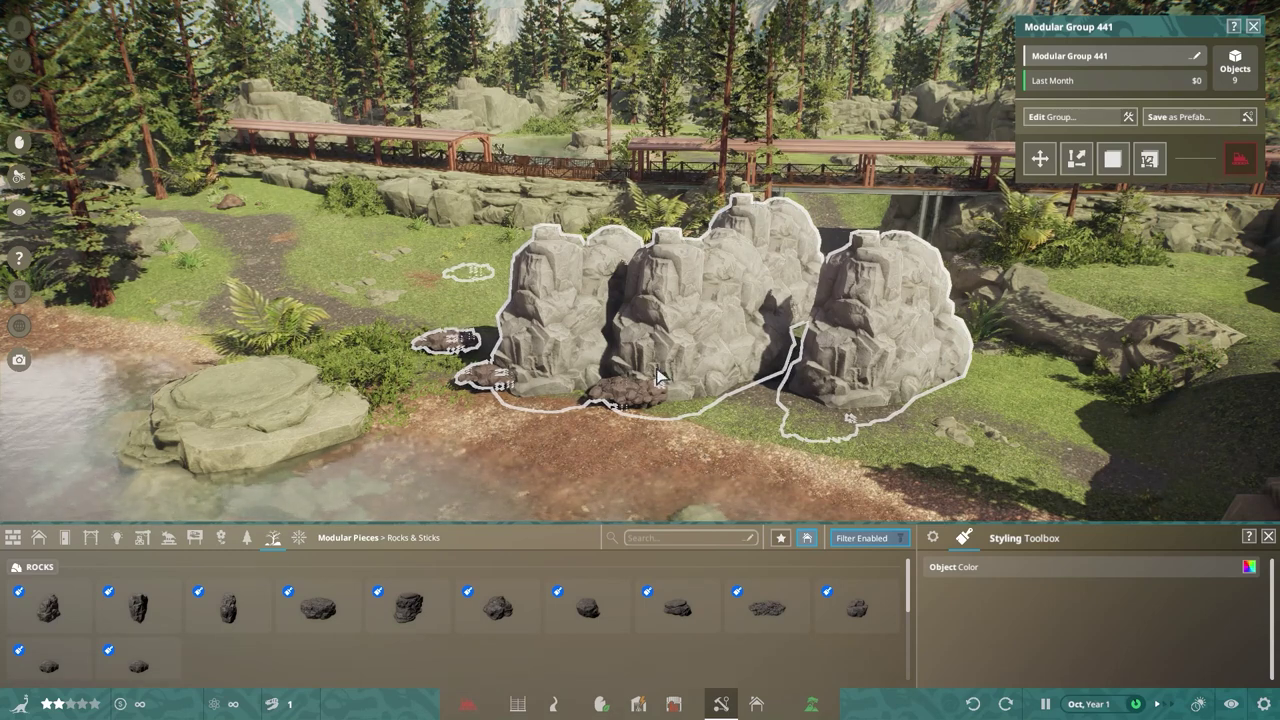
click(1253, 27)
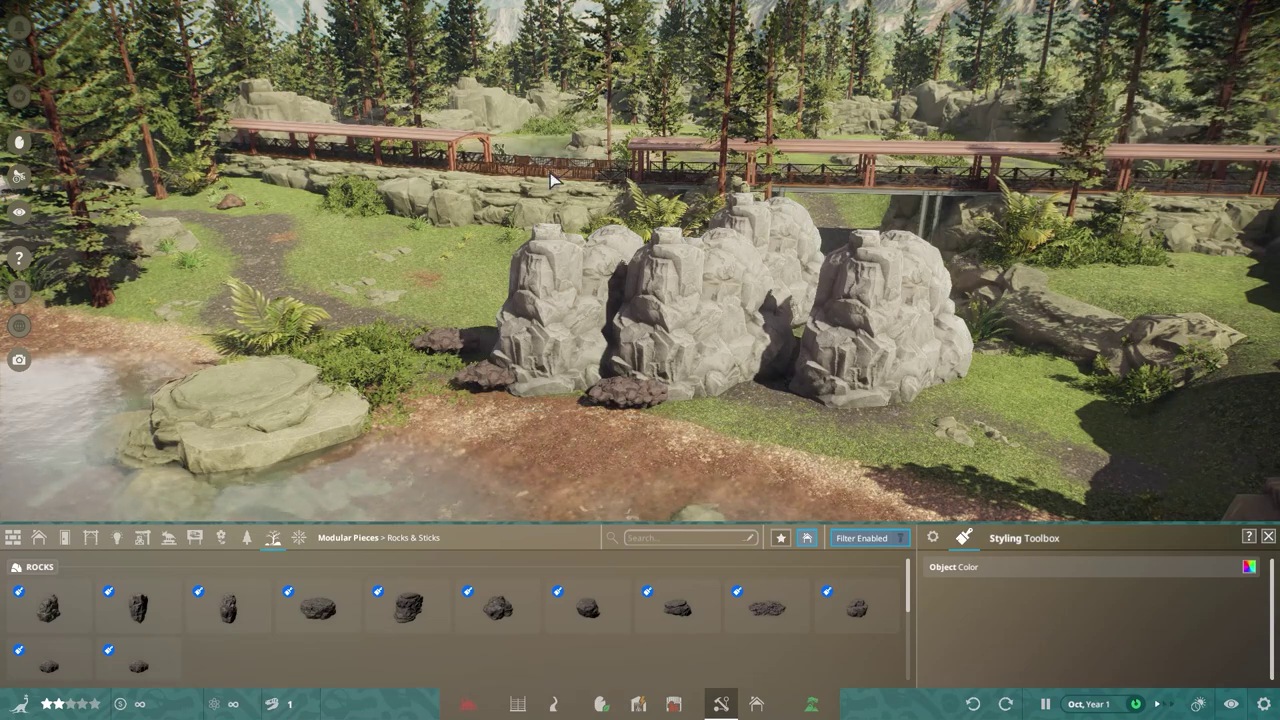
- Reopen the rock group and delete the separate cliff nearest the fallen log and one rock cluster beside the shrubs
double_click(690, 332)
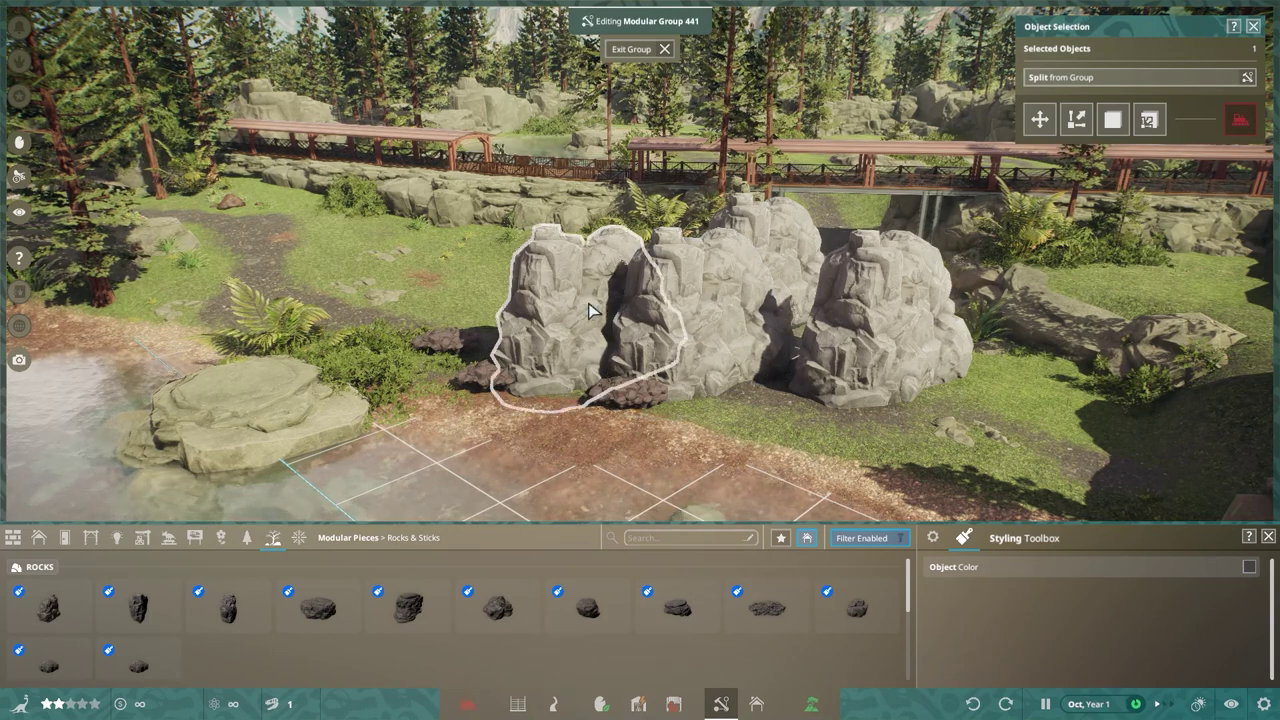
click(857, 318)
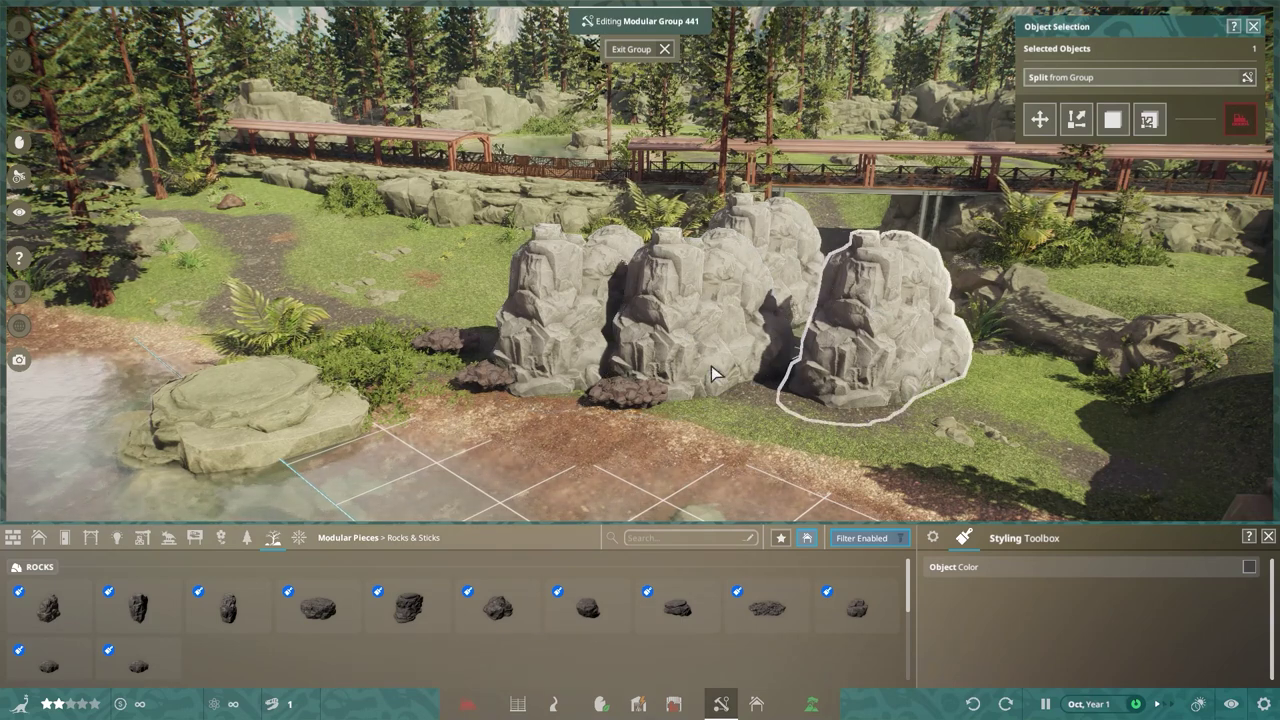
key(Delete)
click(485, 374)
key(Delete)
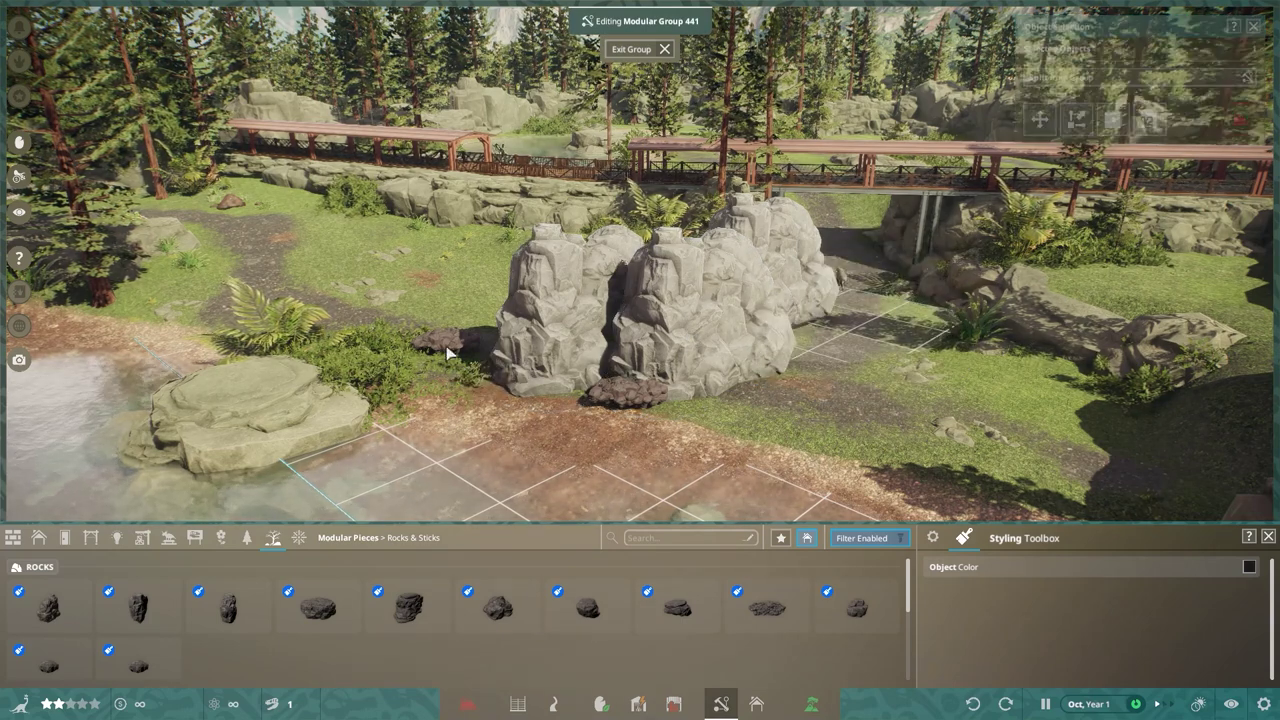
key(Escape)
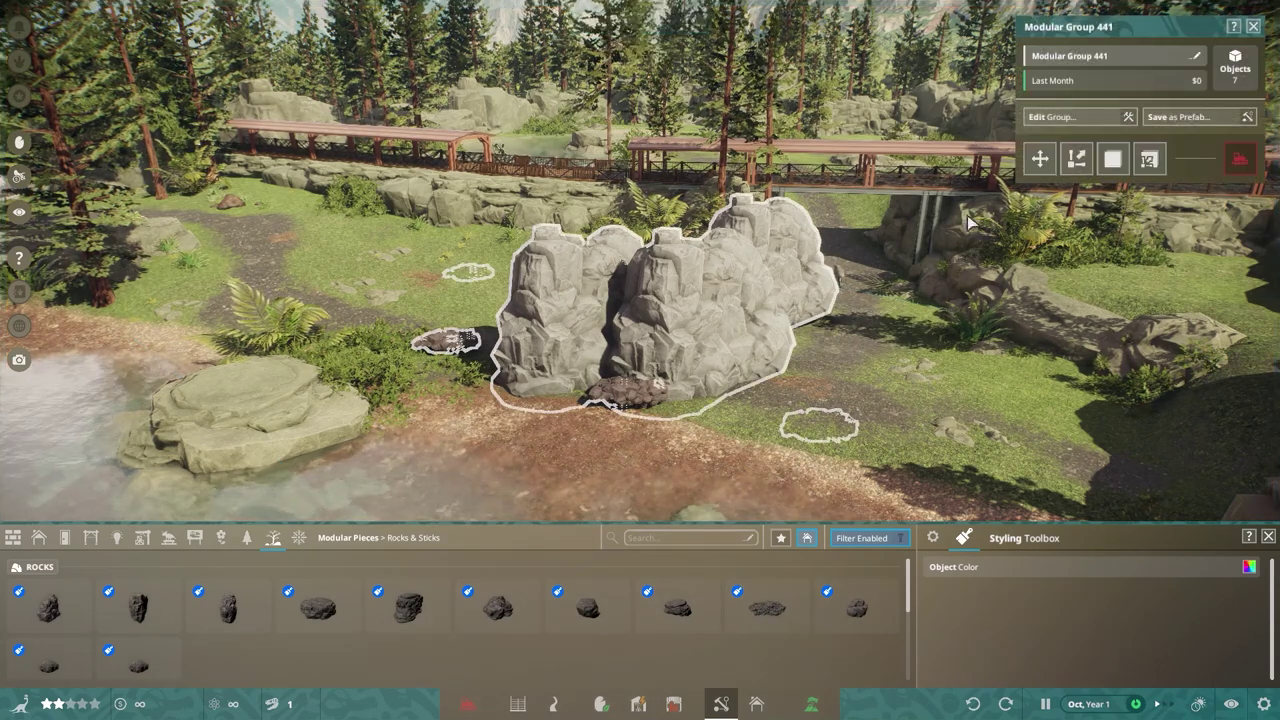
click(1253, 27)
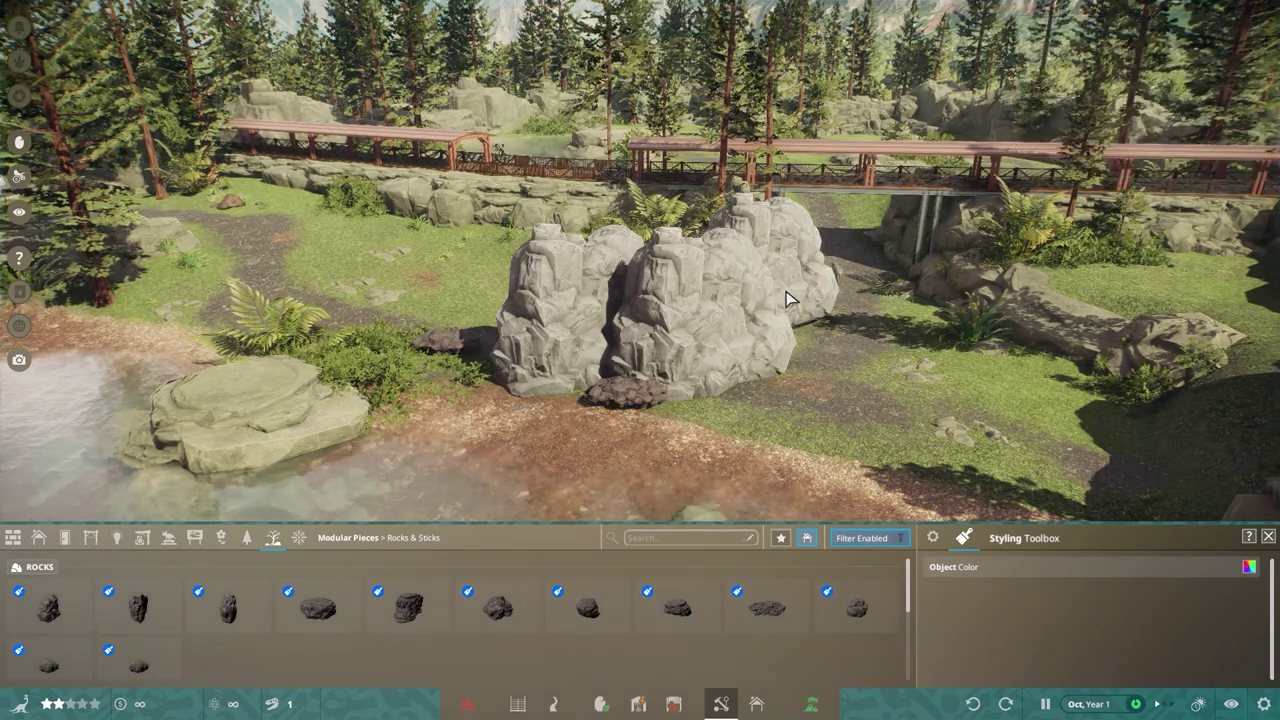
- Delete the whole rock group at once and undo the deletion
click(716, 322)
key(Delete)
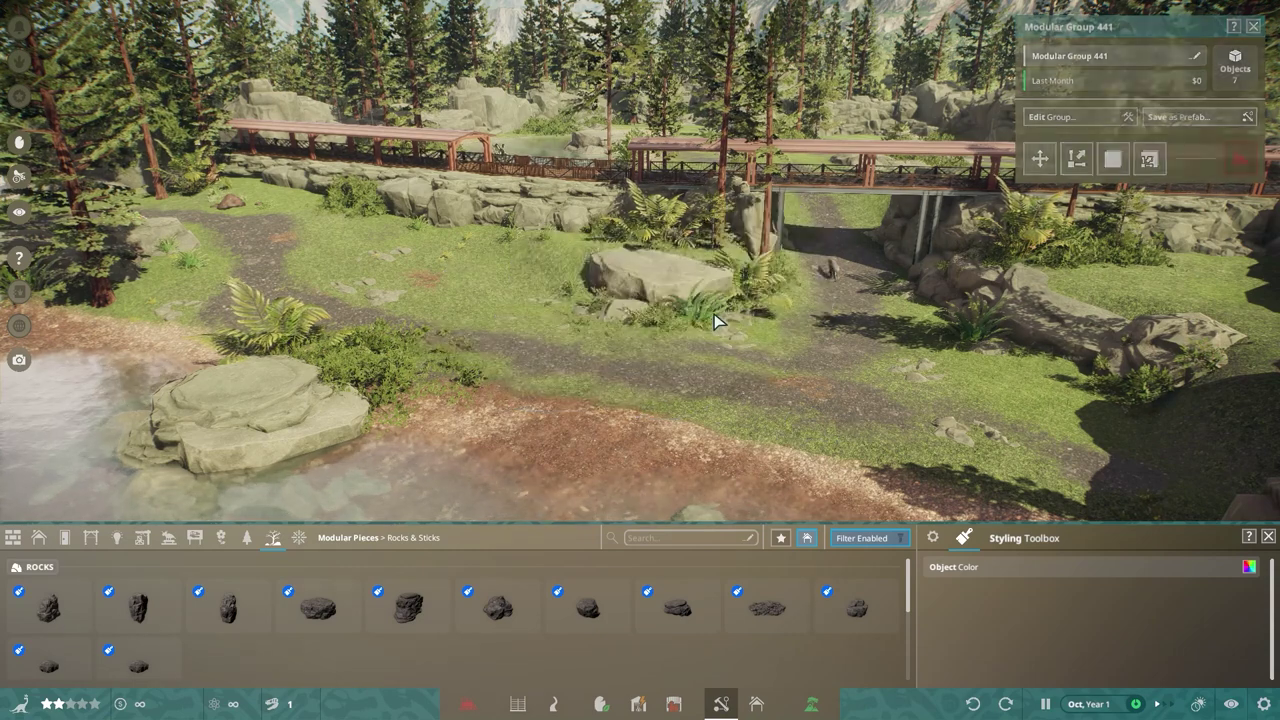
key(ctrl+z)
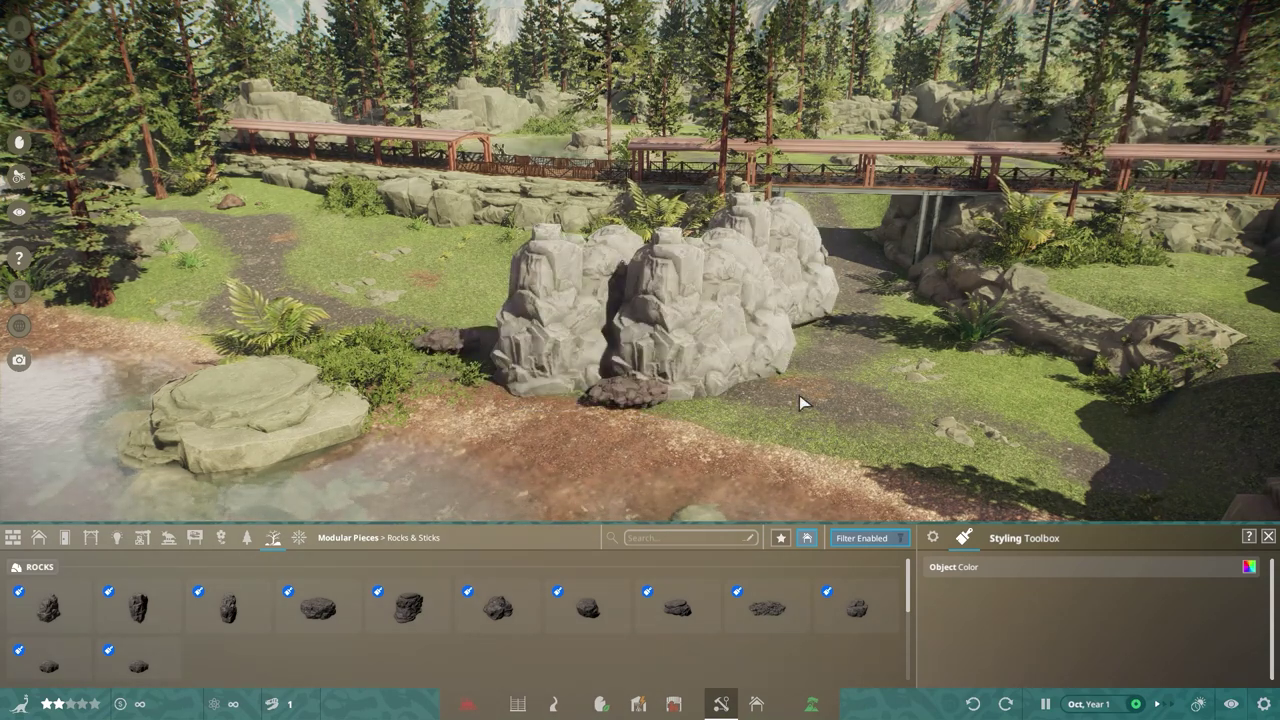
- Select every piece in the rock group and tilt them slightly together with the advanced edit rotation rings
click(703, 327)
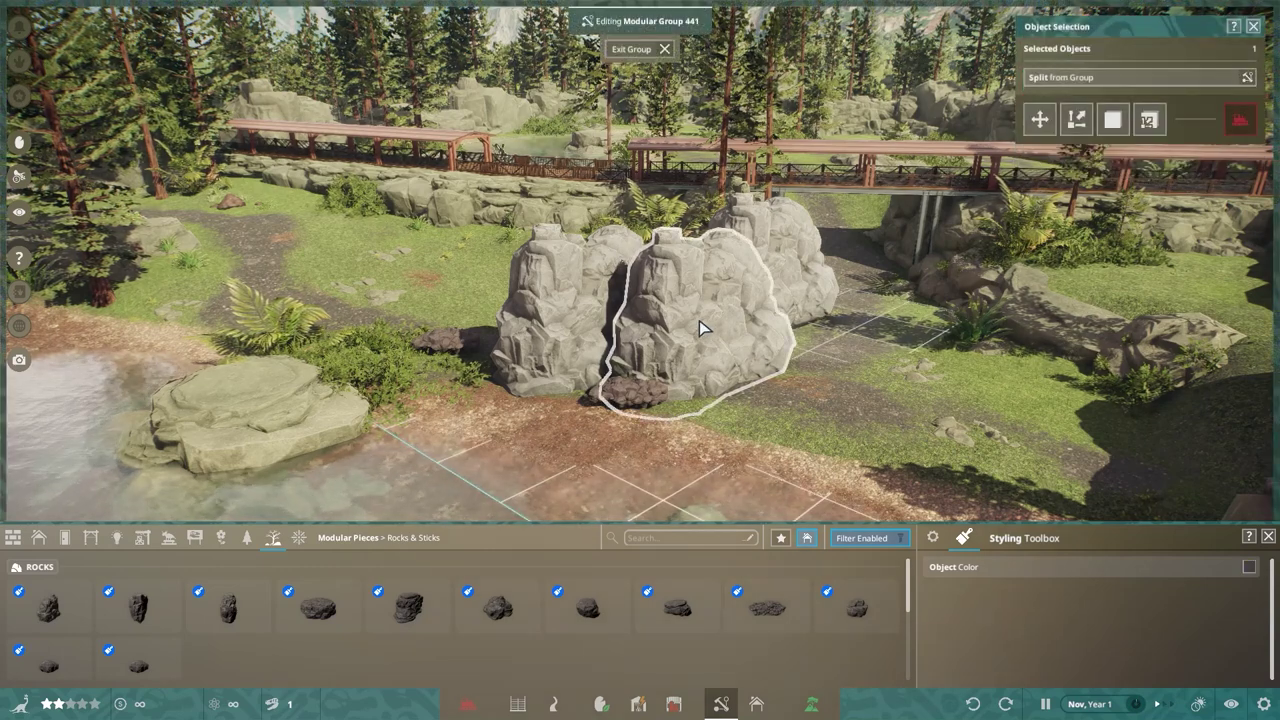
key(ctrl+a)
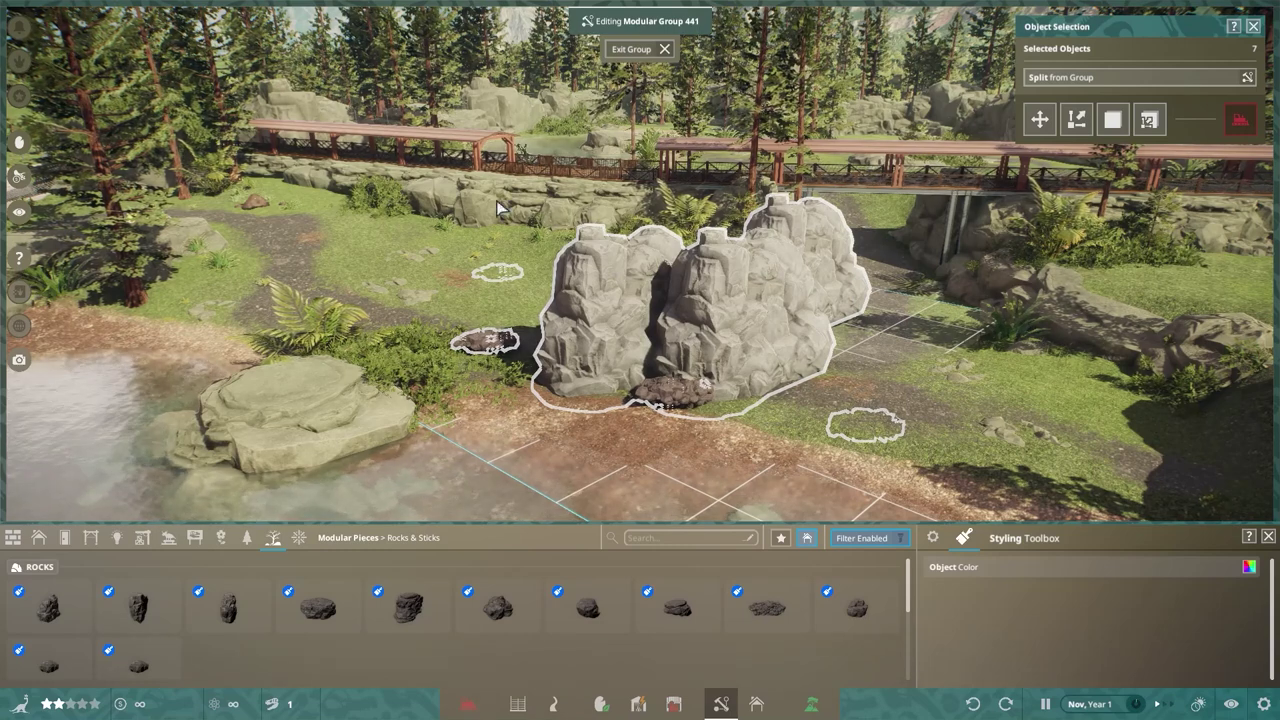
click(688, 283)
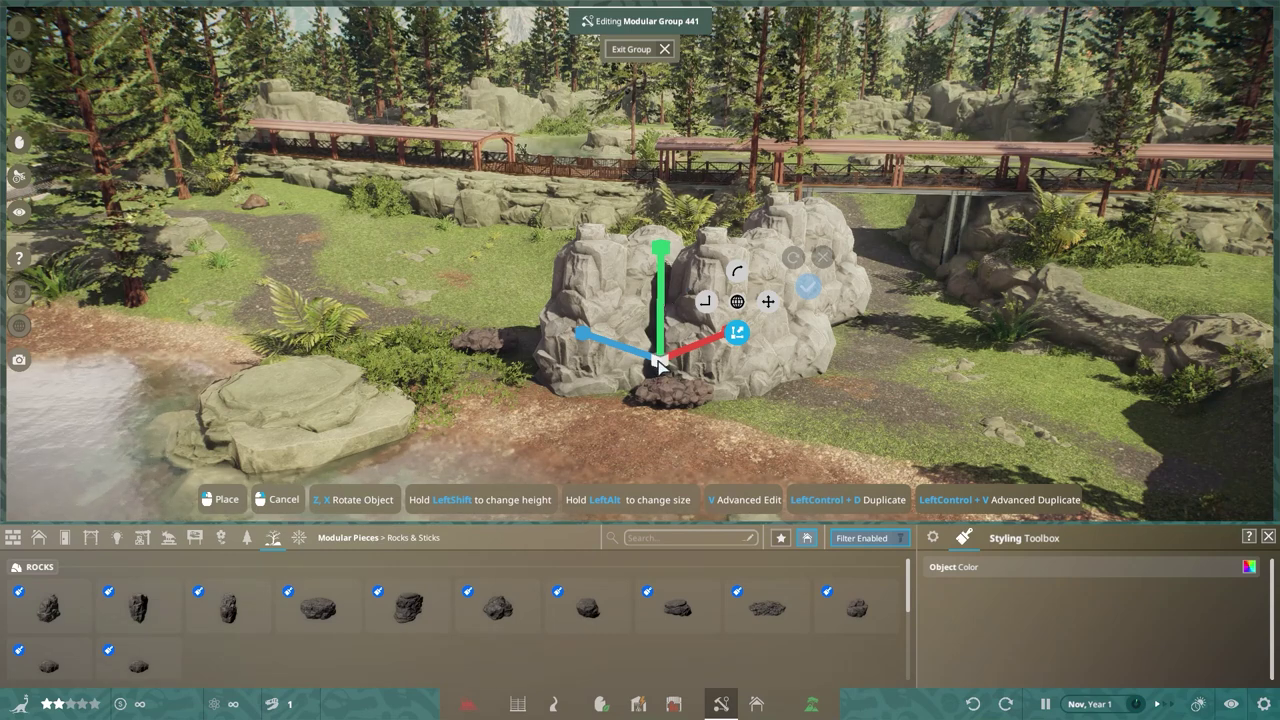
mouse_move(660, 367)
mouse_down()
mouse_move(682, 337)
mouse_move(662, 364)
mouse_up()
click(706, 301)
drag(588, 336, 585, 368)
key(v)
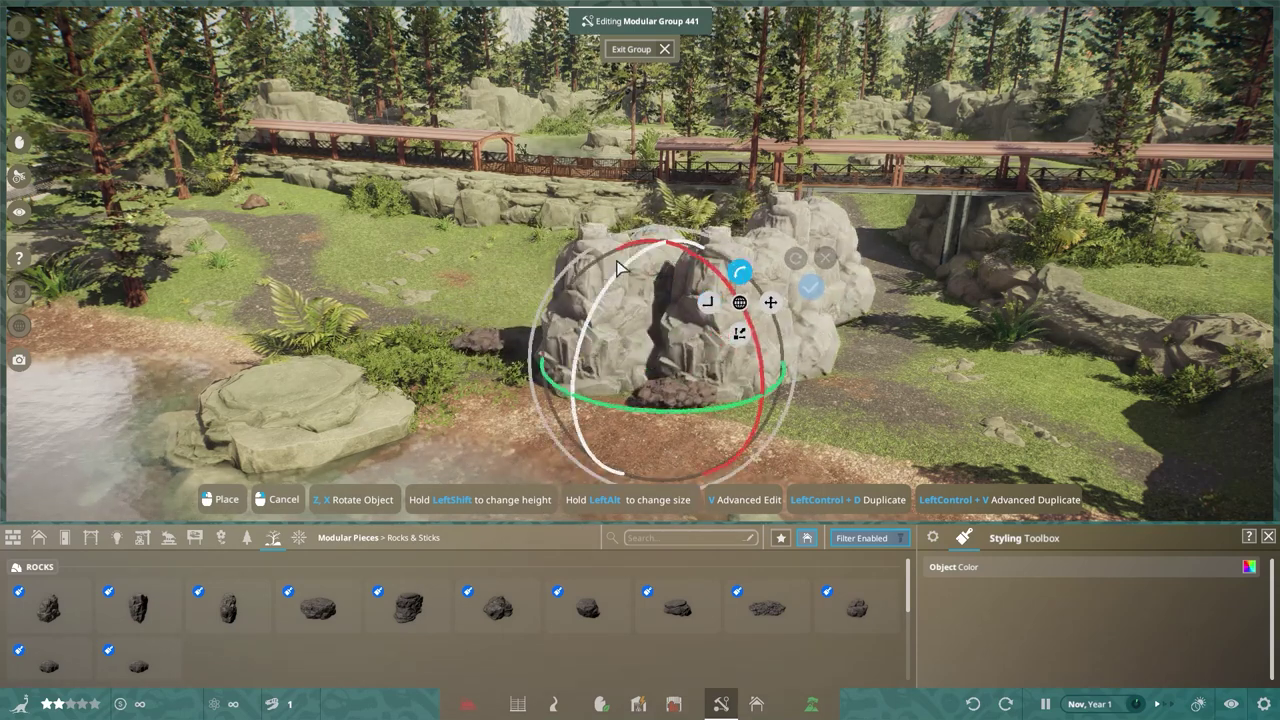
drag(617, 262, 613, 288)
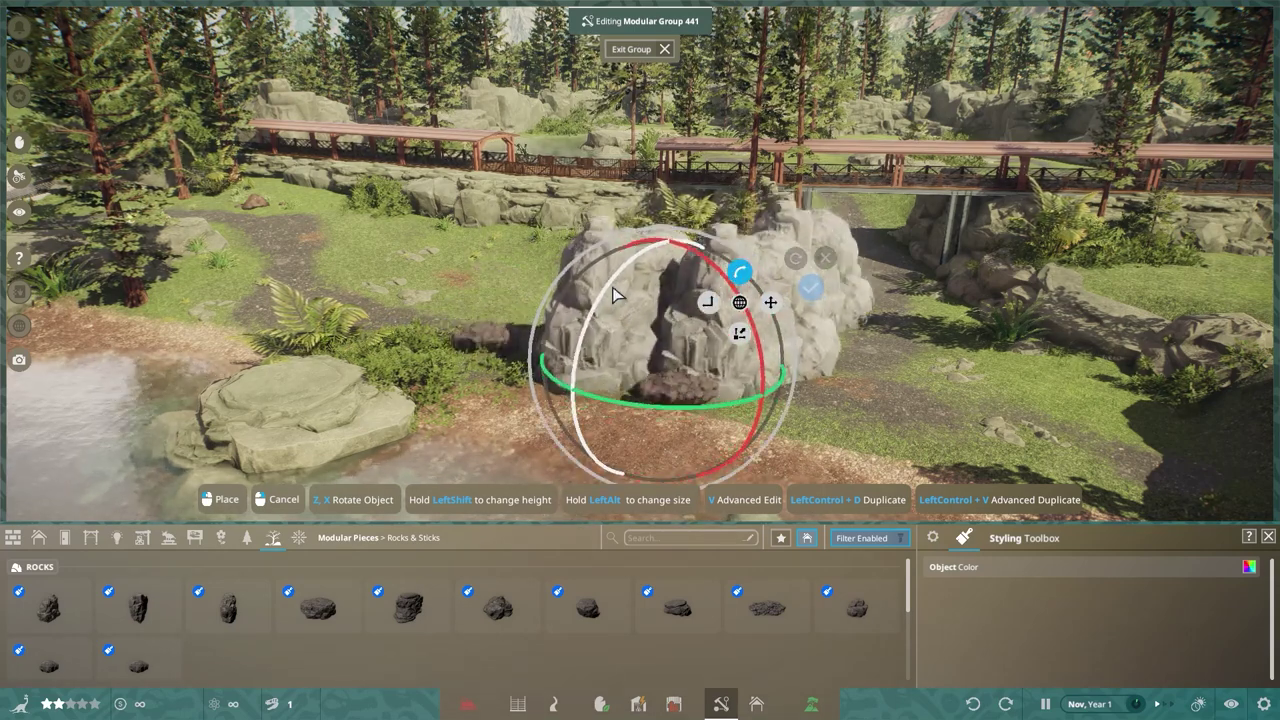
key(z)
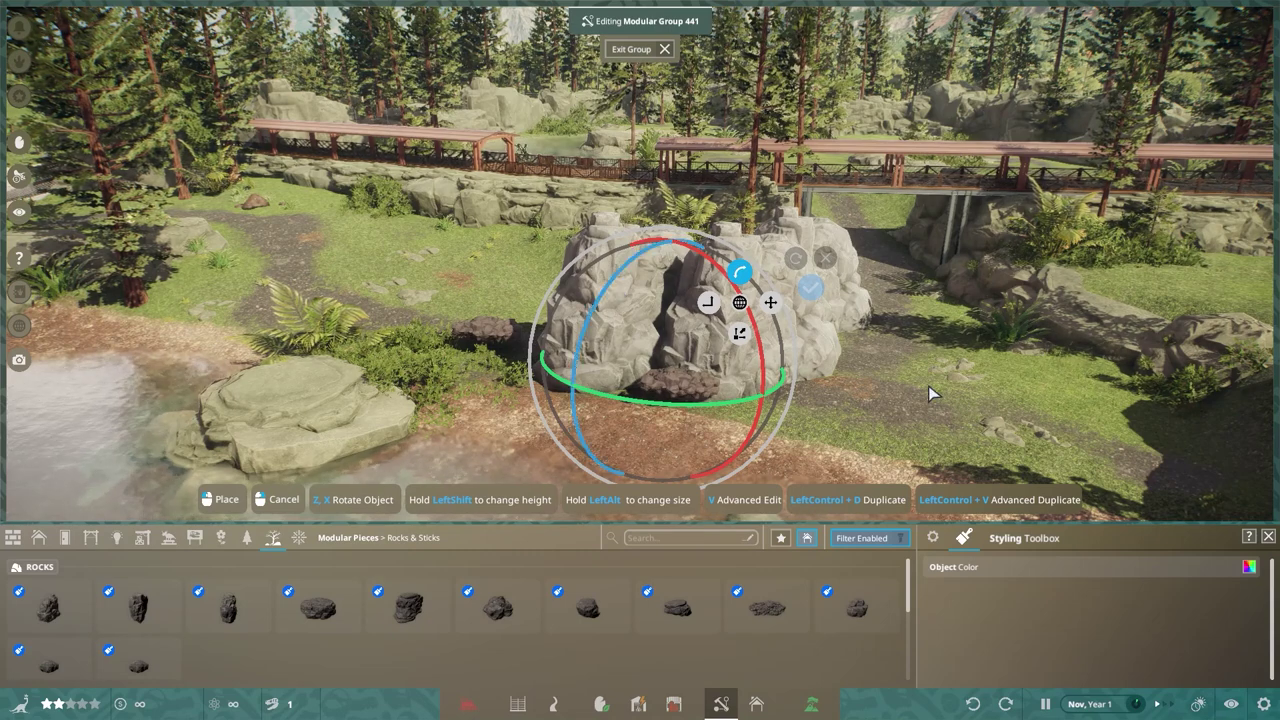
click(929, 394)
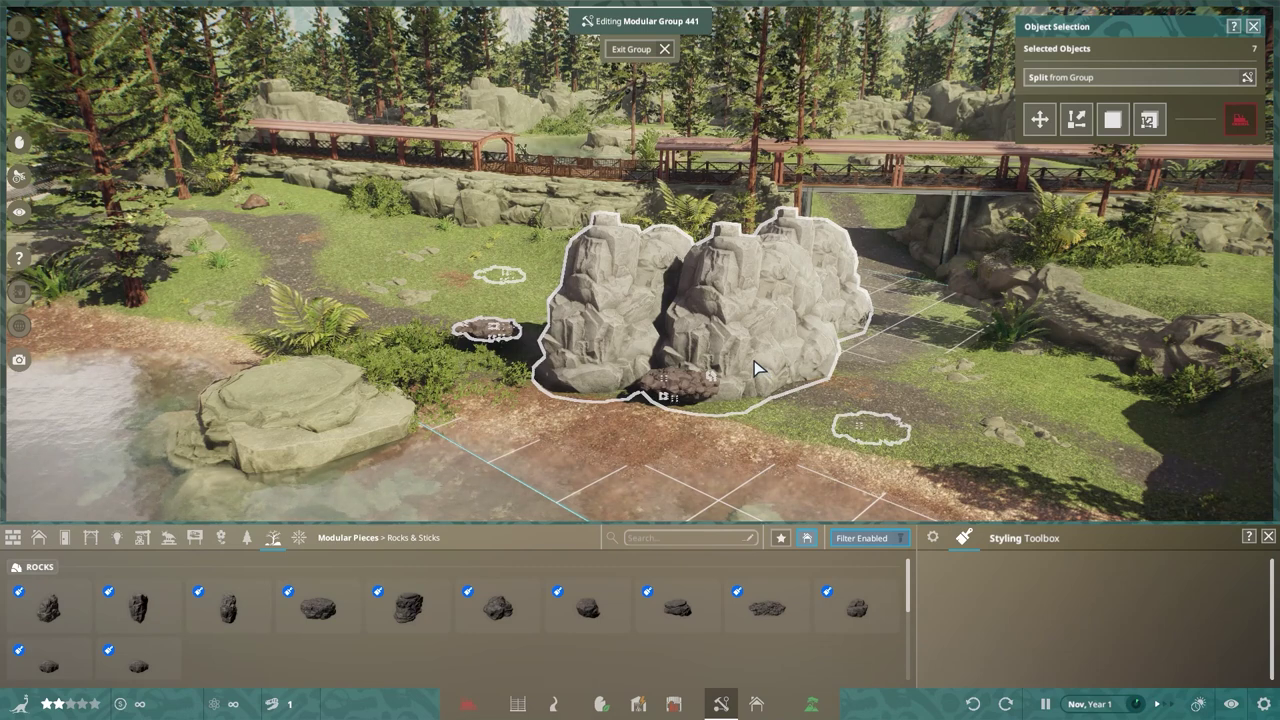
- Select several of the group's rocks one at a time
click(662, 322)
click(829, 280)
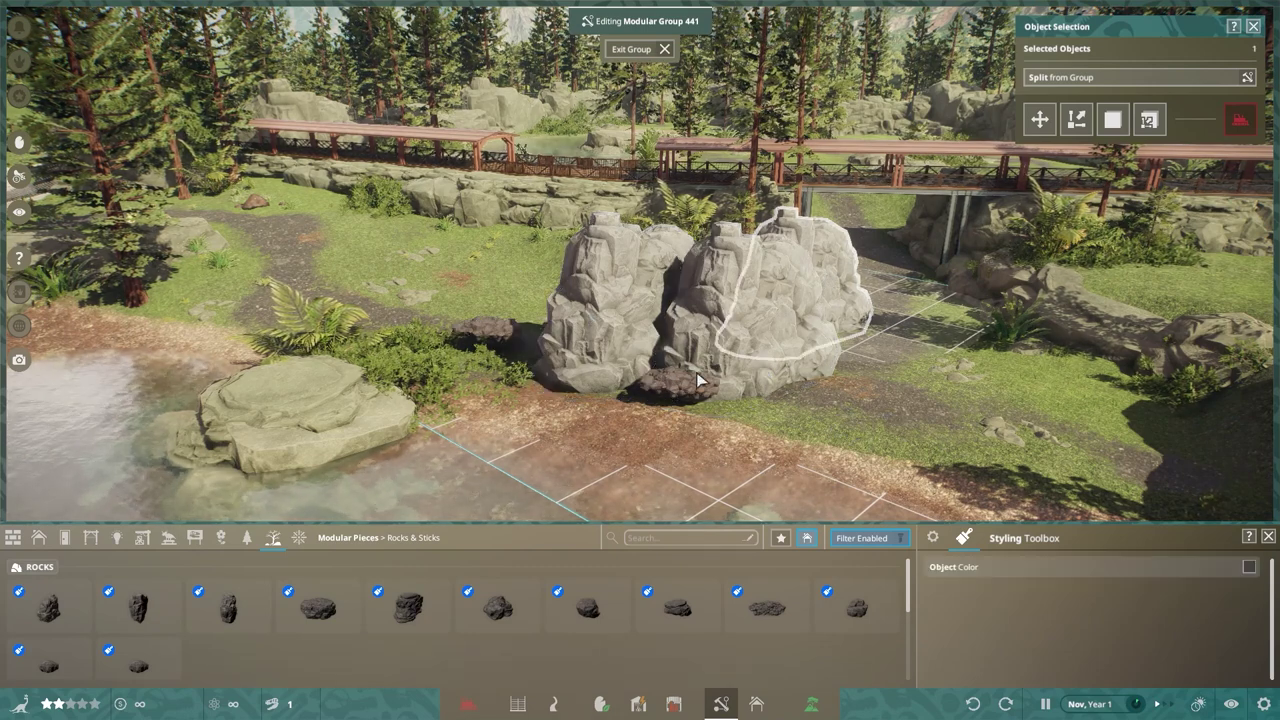
click(680, 398)
click(766, 335)
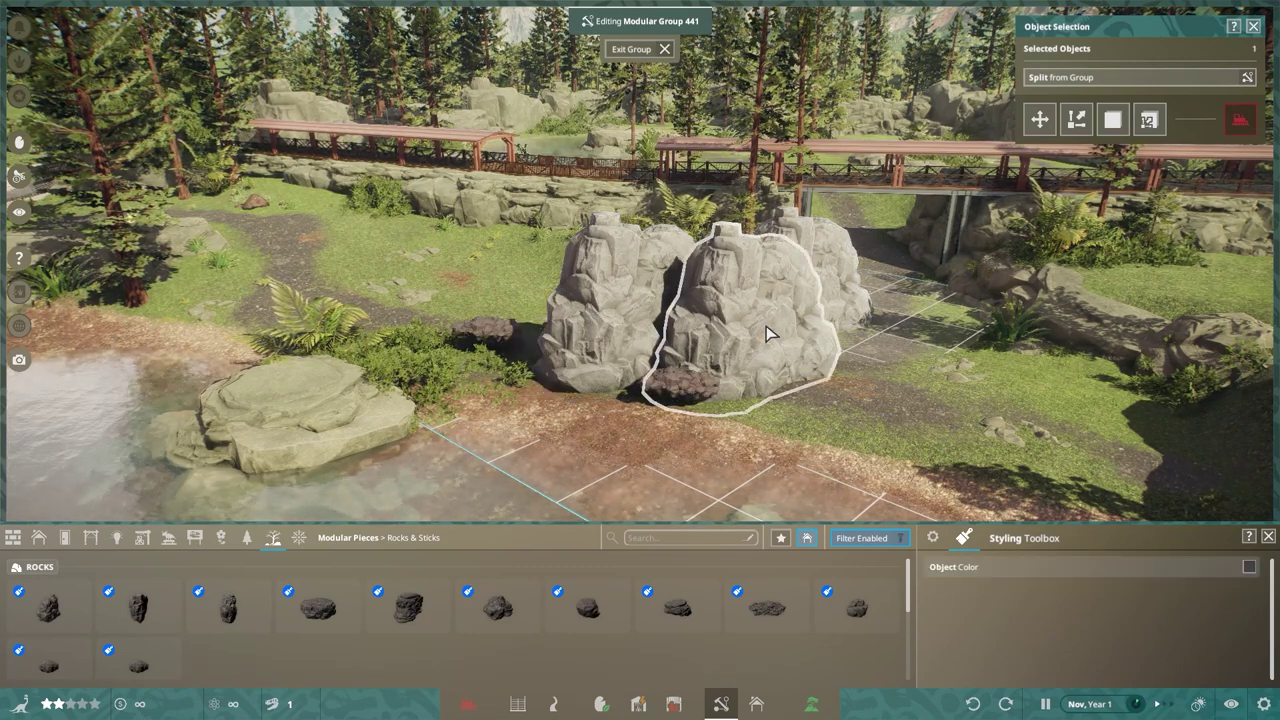
- Select all pieces in the rock group and recolour them together, trying orange and light green before applying grey 666666
key(ctrl+a)
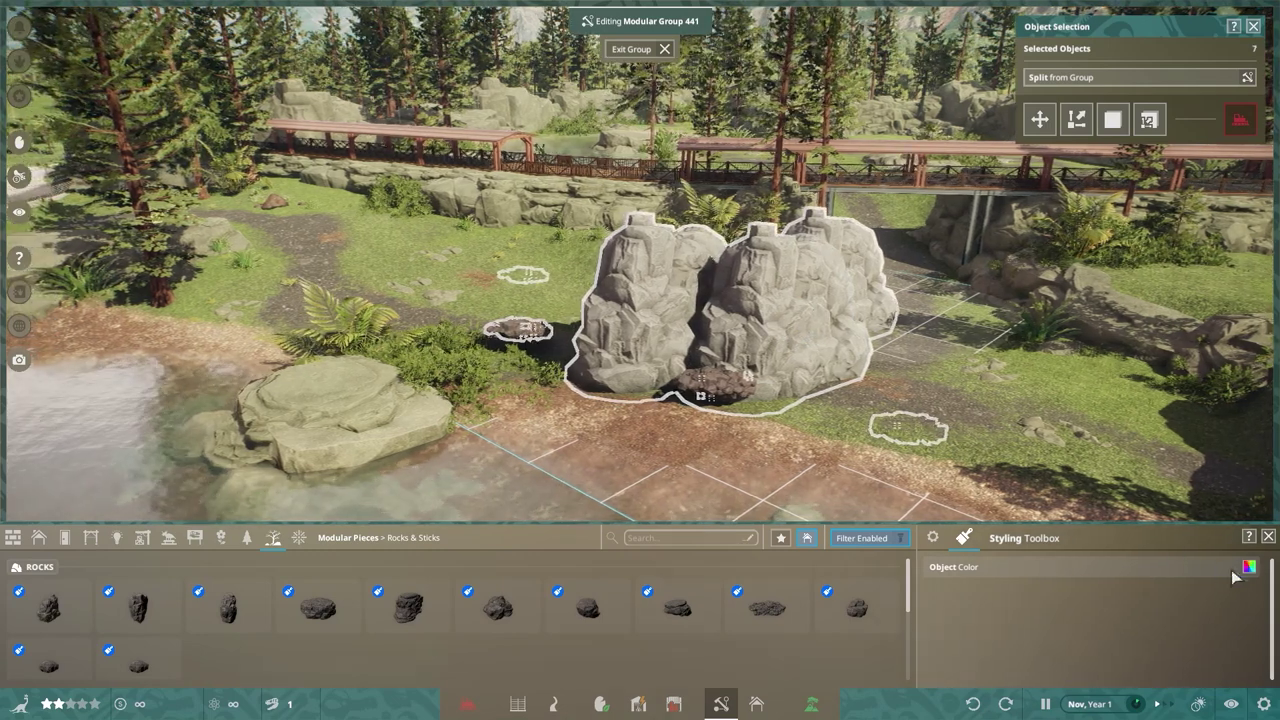
click(1249, 567)
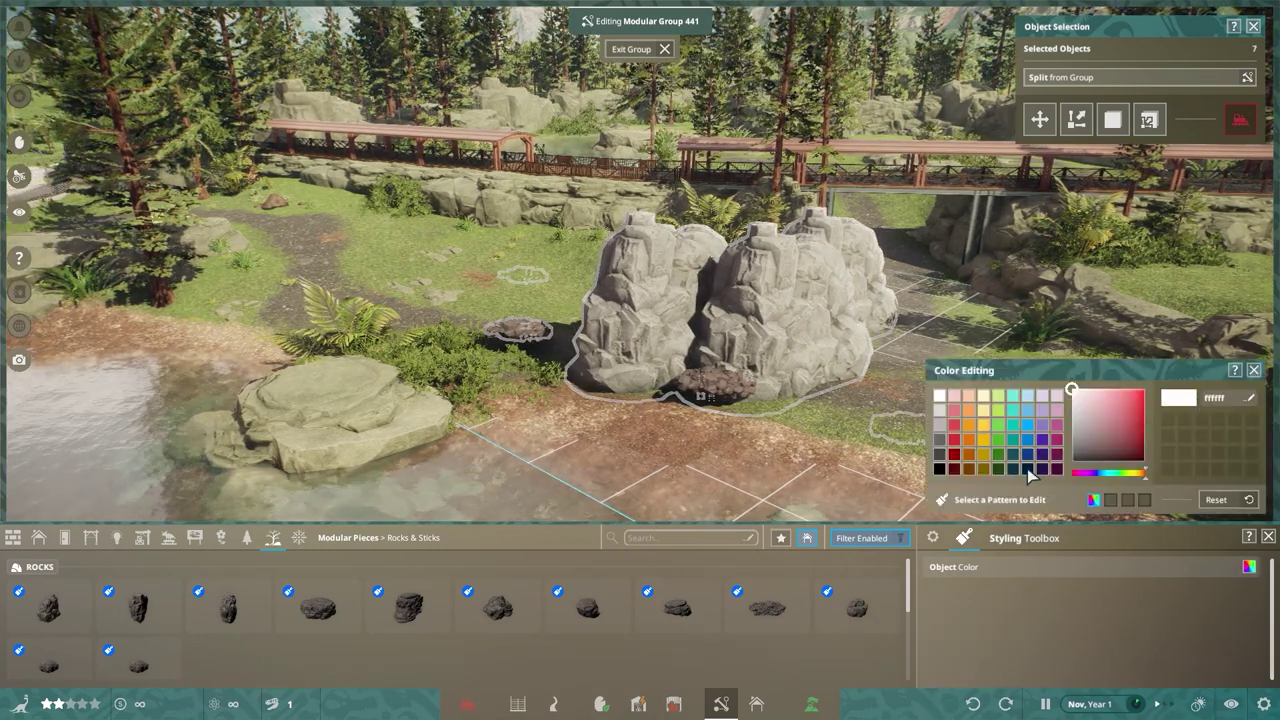
click(1027, 452)
click(994, 414)
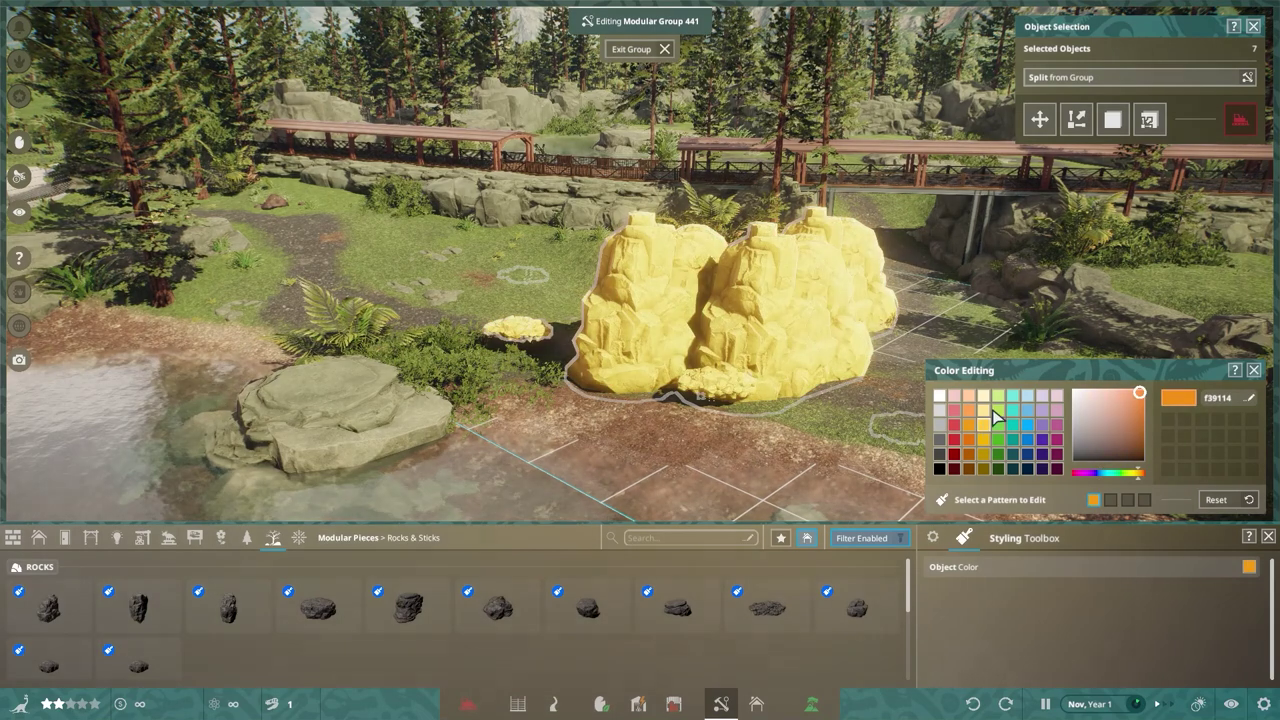
click(994, 414)
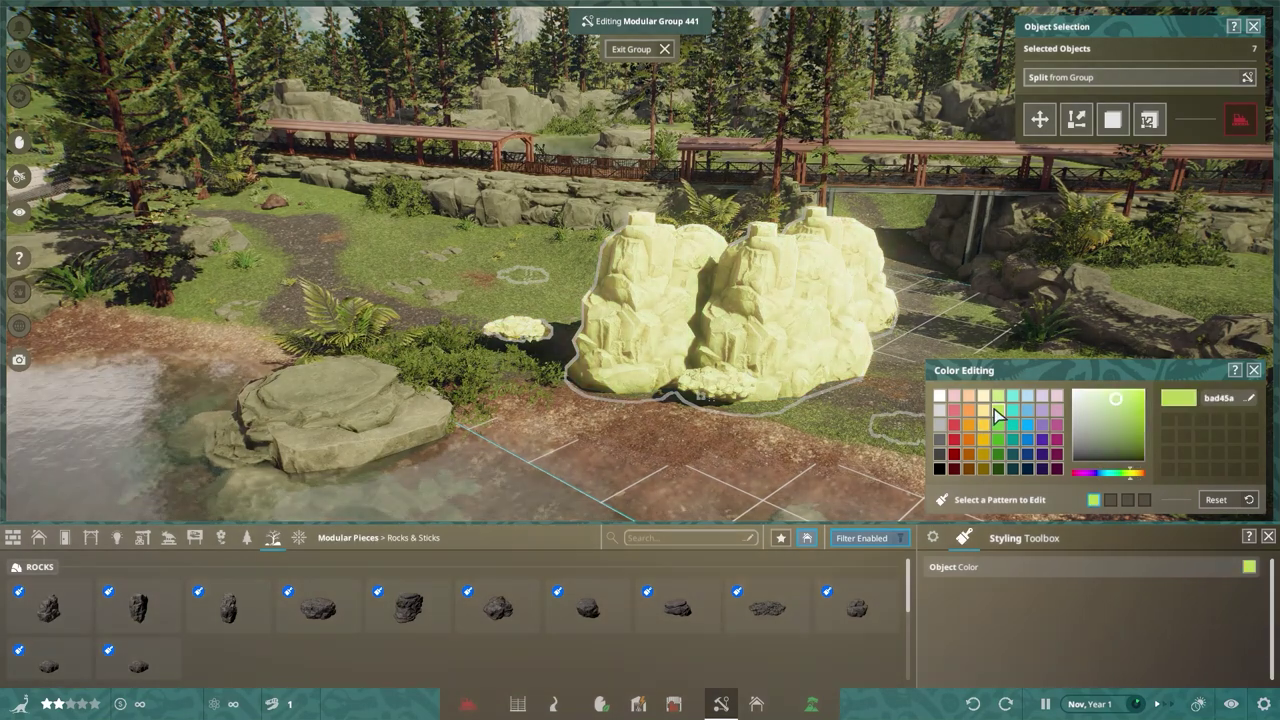
click(940, 411)
click(940, 440)
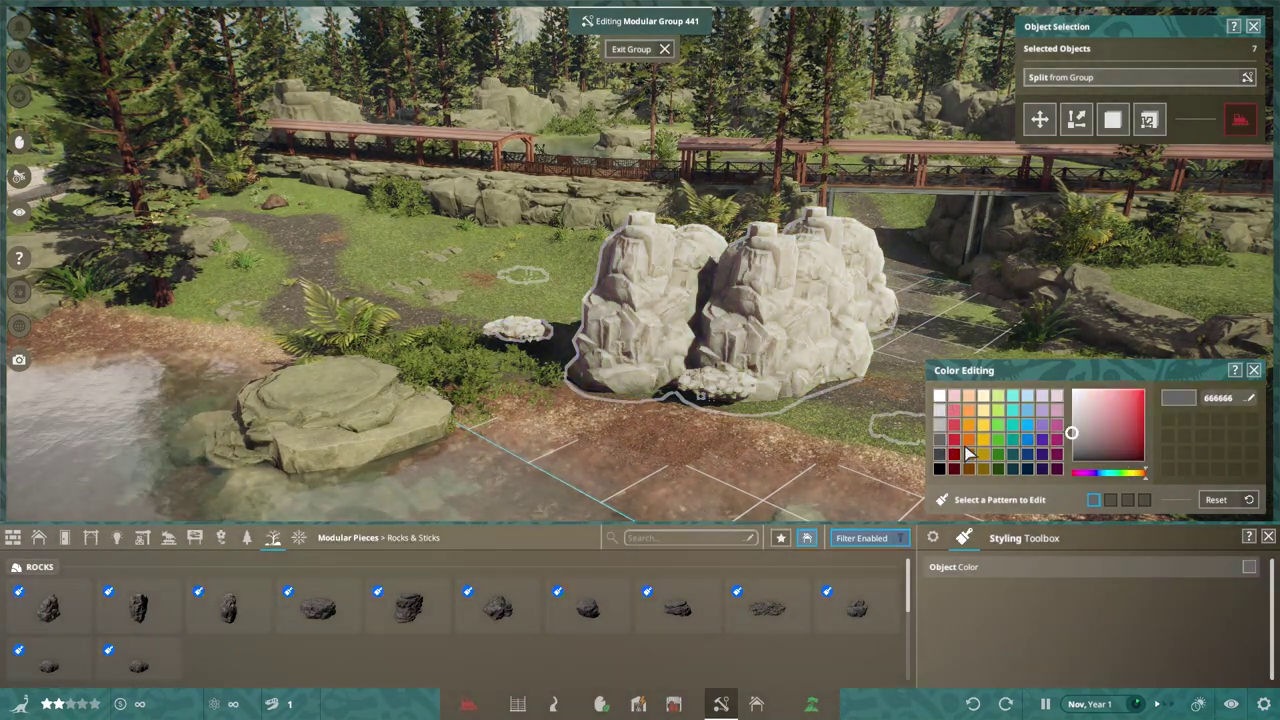
click(1254, 371)
- Open the wall construction kit pieces and try out the Floor Round Inside piece beside the rocks
mouse_move(660, 297)
mouse_down()
mouse_move(664, 345)
mouse_move(660, 297)
mouse_up()
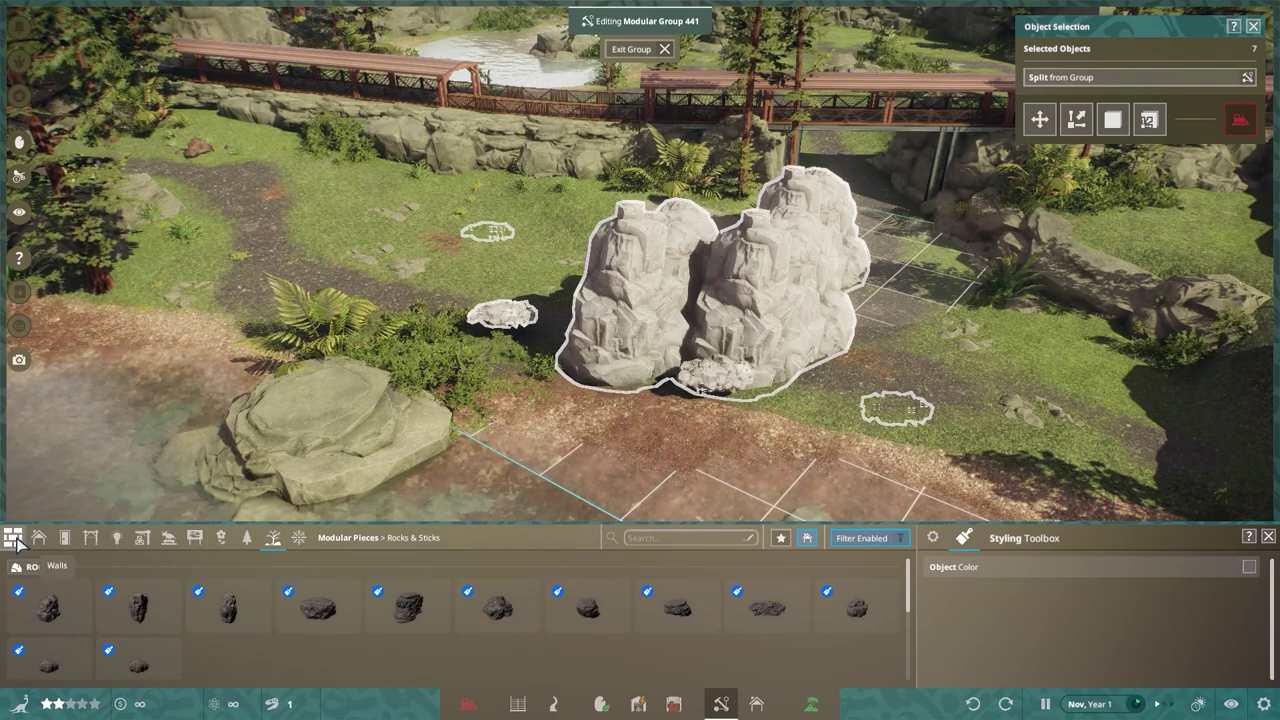
click(14, 540)
click(139, 605)
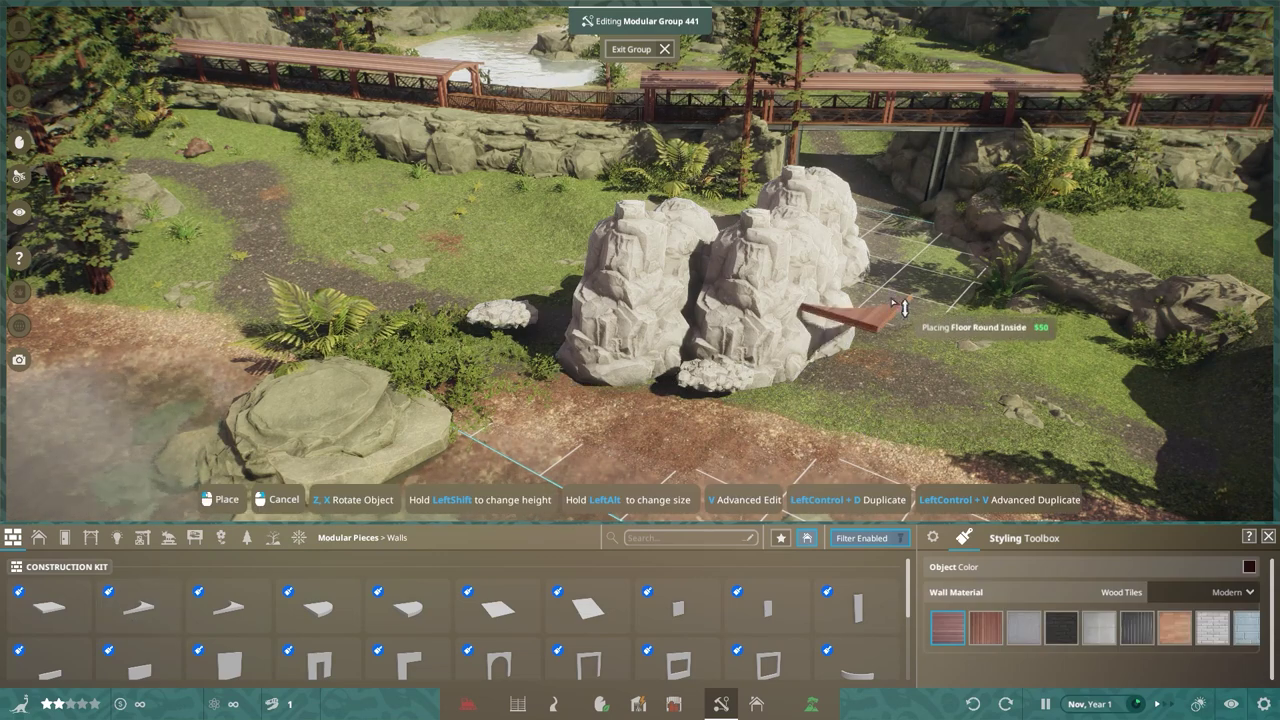
right_click(900, 307)
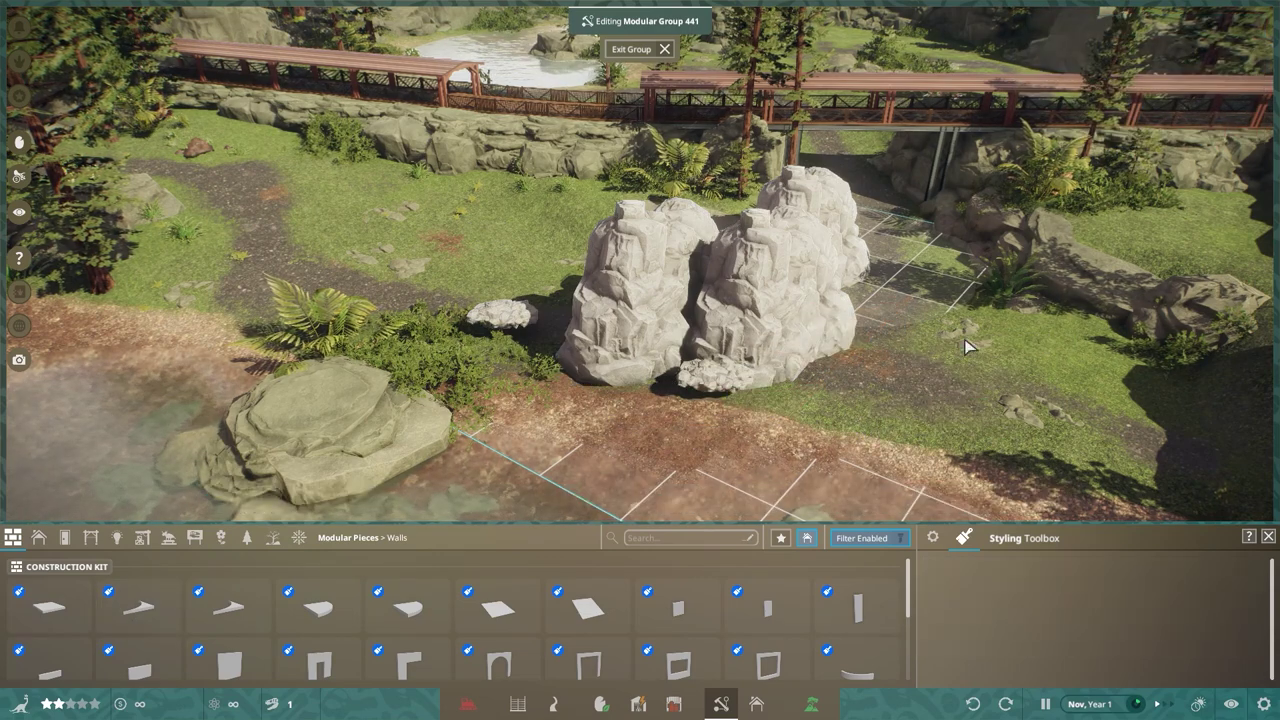
- Exit editing of the rock group so that new pieces are built separately from it
drag(966, 347, 557, 358)
key(d)
drag(548, 439, 566, 428)
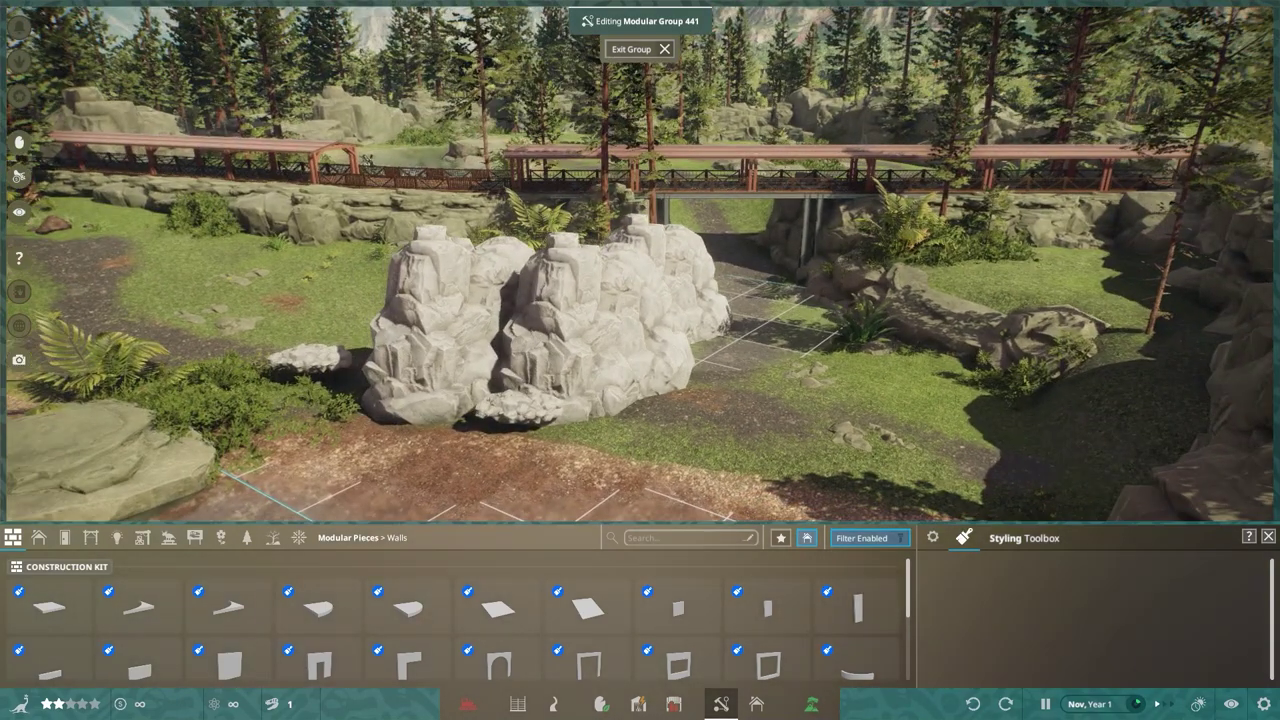
key(a)
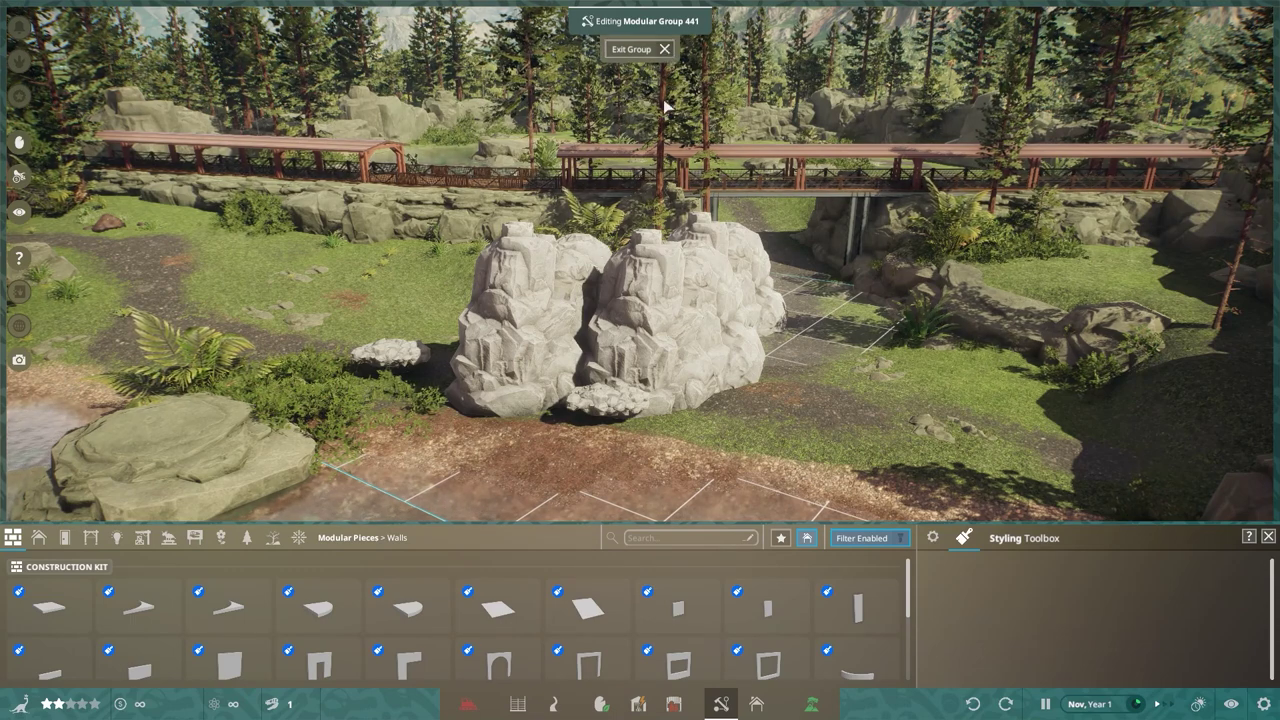
click(665, 55)
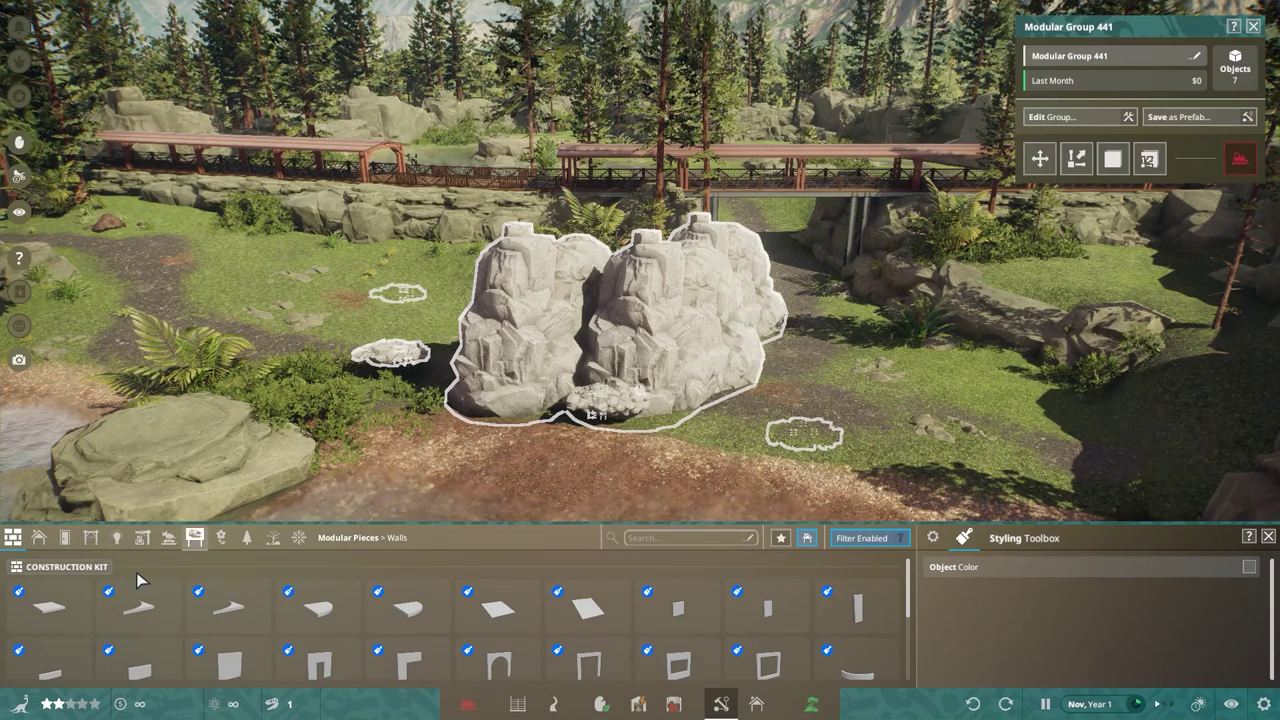
- Place four Floor Flat pieces as a two-by-two platform beside the rocks in a new modular group, and exit that group
click(55, 625)
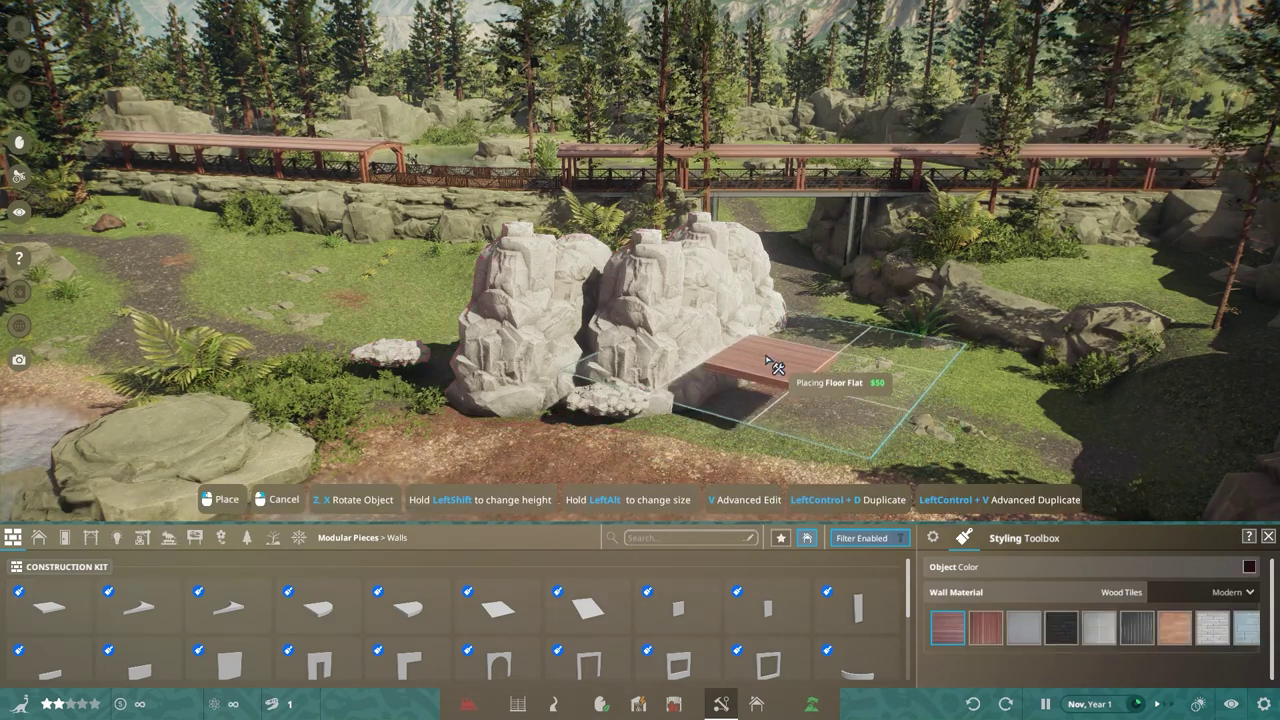
click(775, 355)
click(905, 362)
click(905, 335)
click(840, 318)
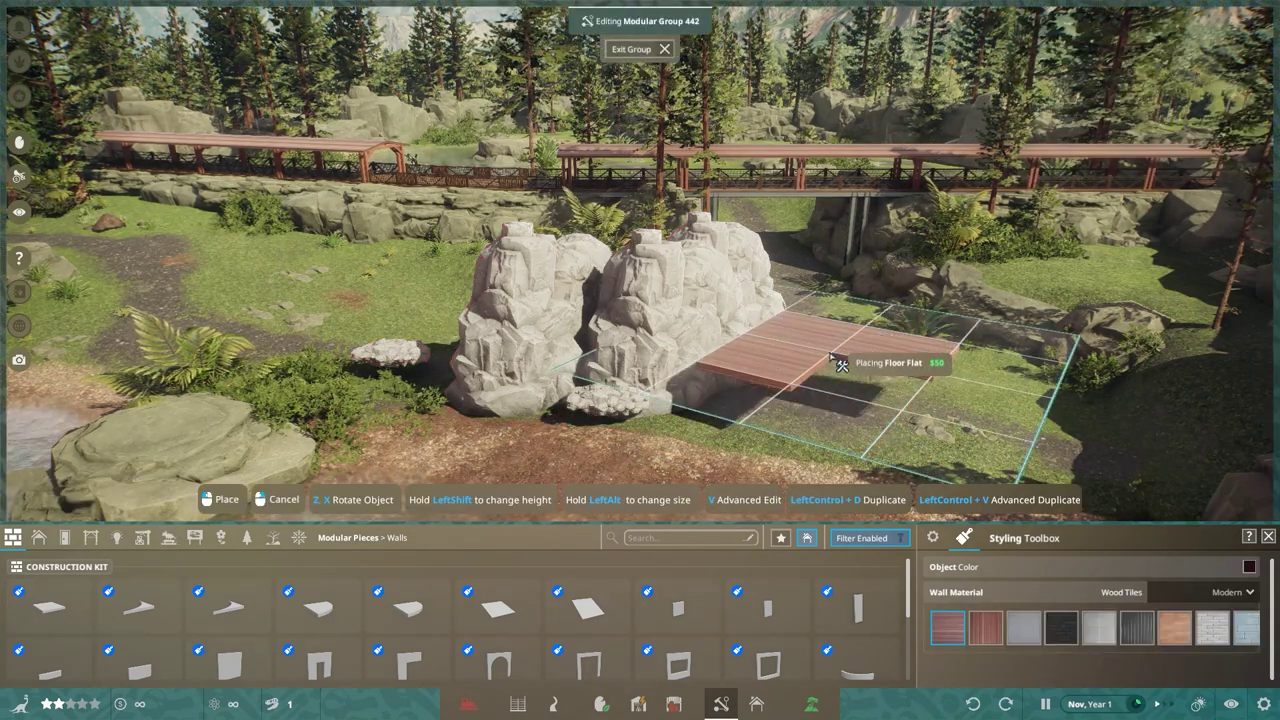
click(845, 388)
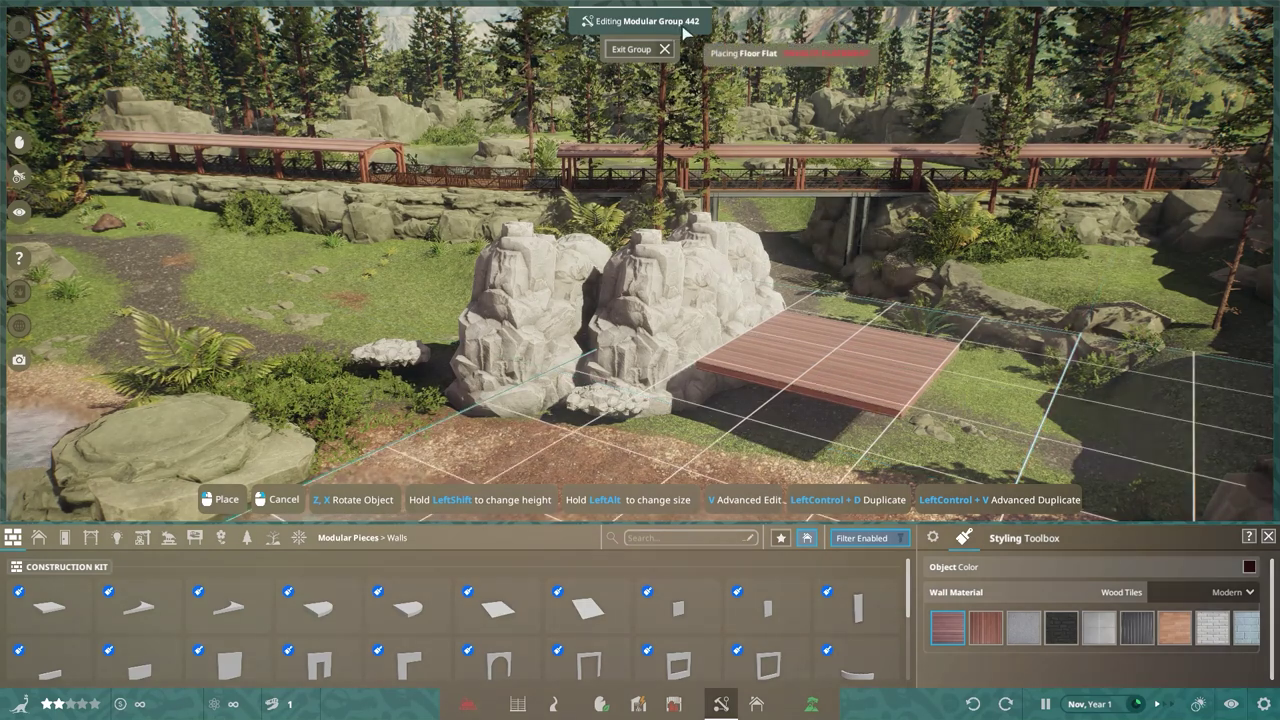
right_click(897, 236)
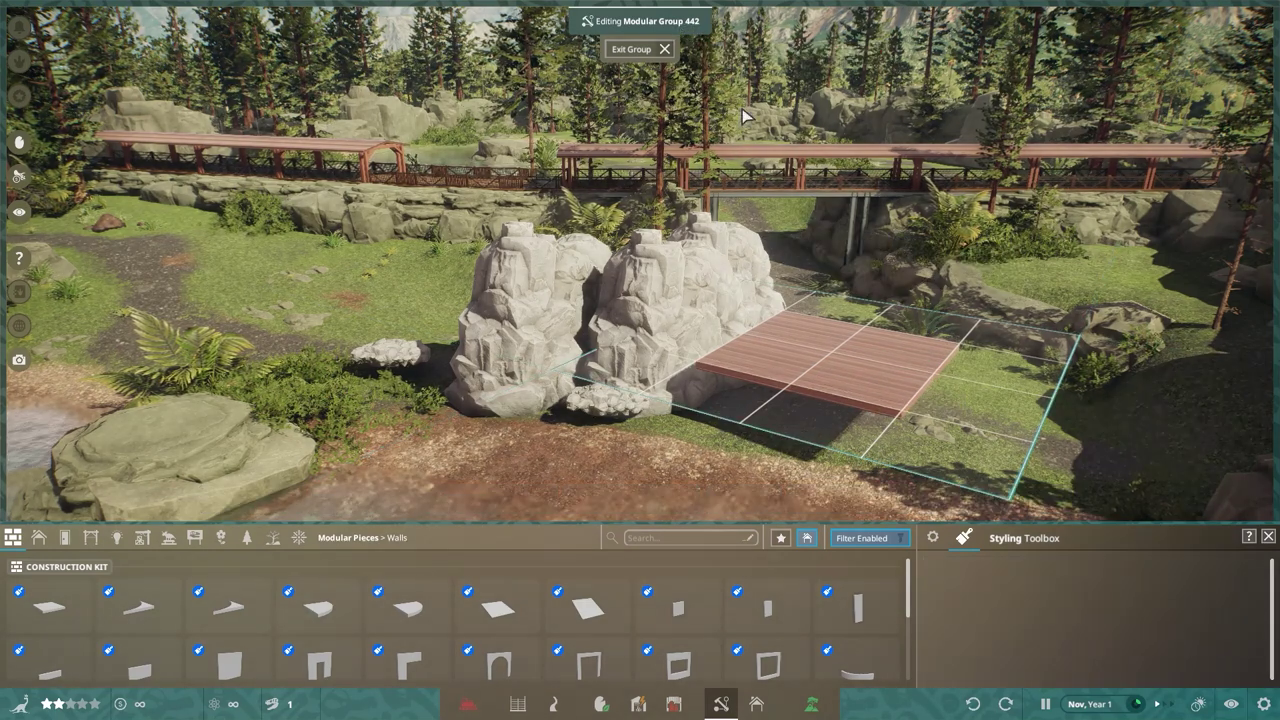
click(667, 52)
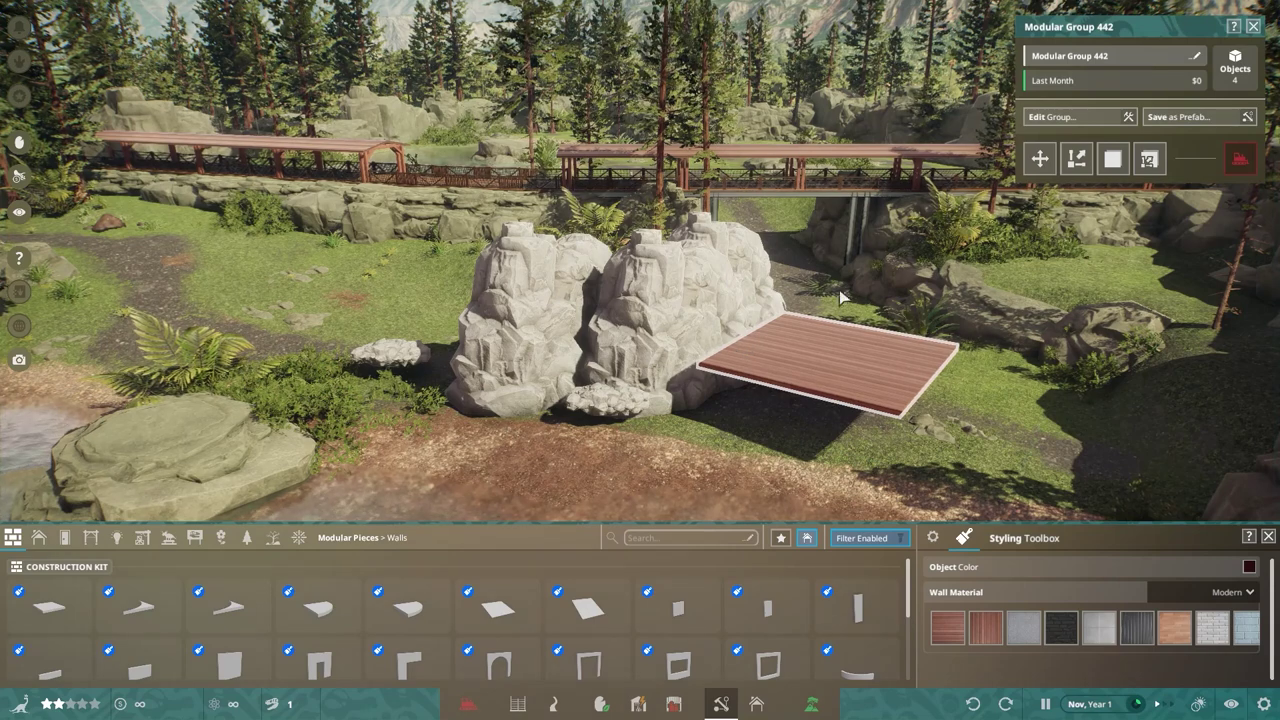
- Recolour the whole floor platform group light green 73ca4d
click(1250, 567)
click(966, 446)
click(1003, 437)
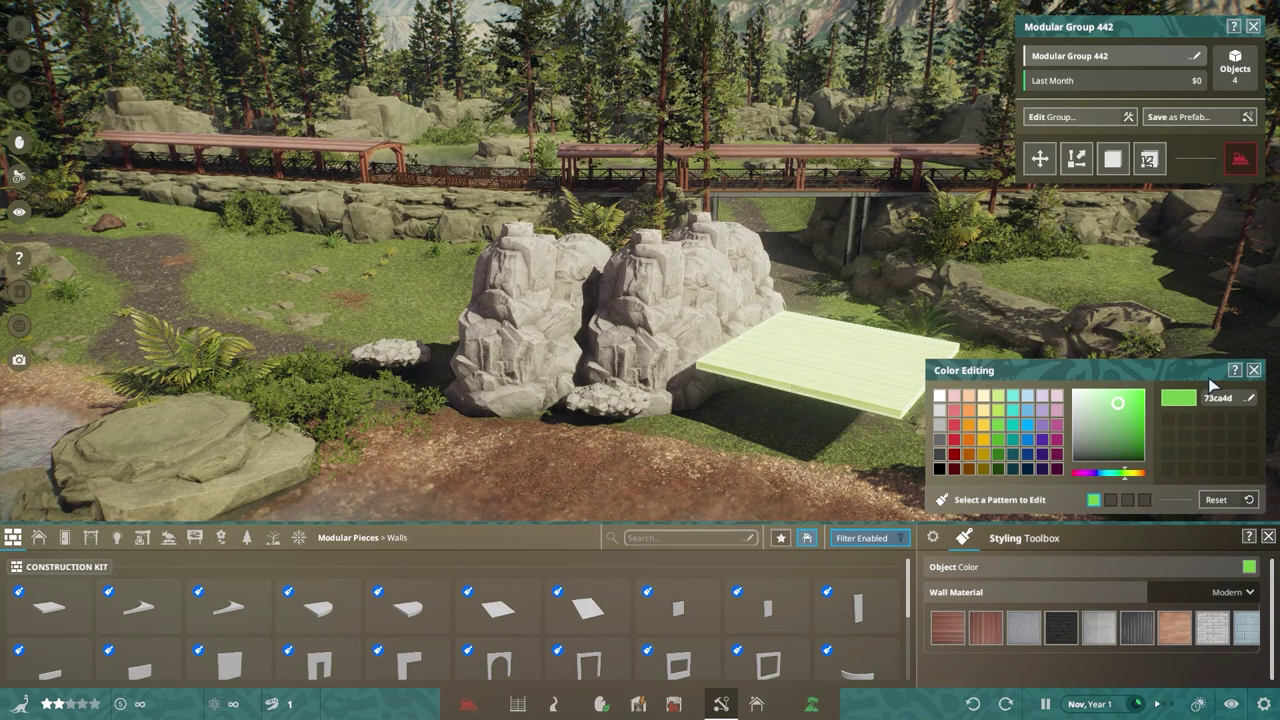
click(1253, 370)
- Recolour the whole rock group with the same light green 73ca4d and leave the modular building tools
click(622, 334)
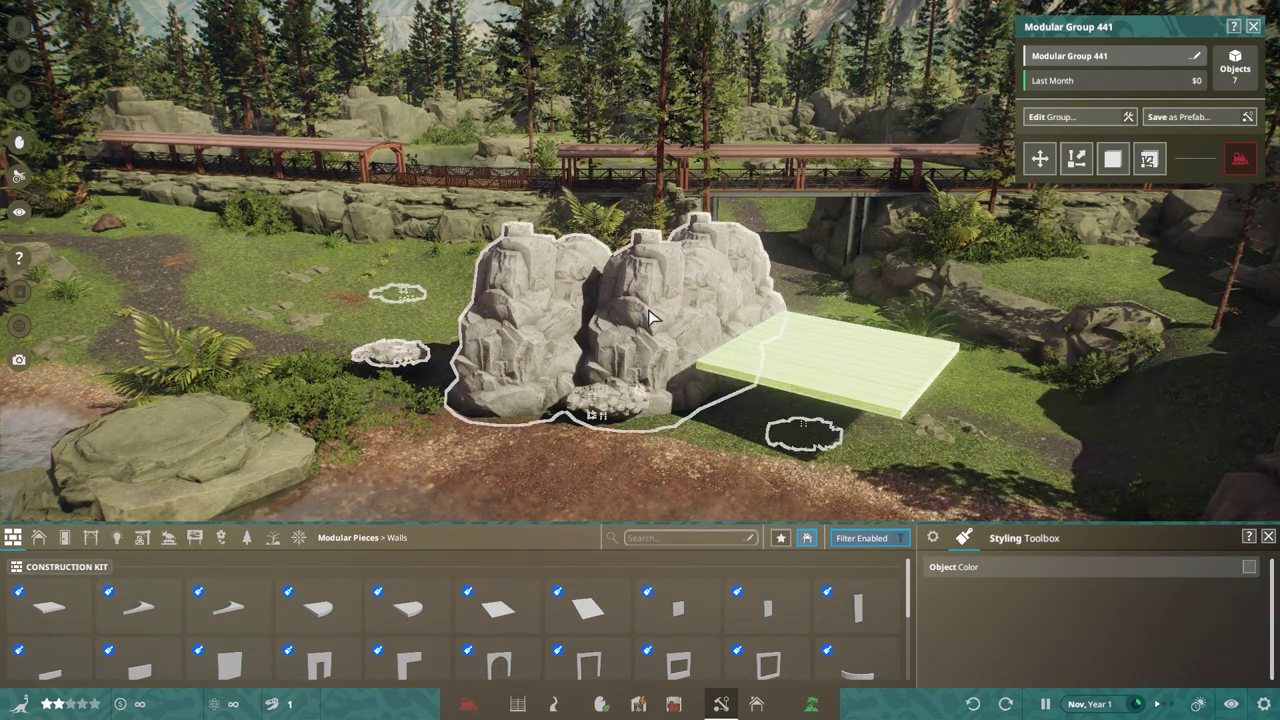
click(1249, 567)
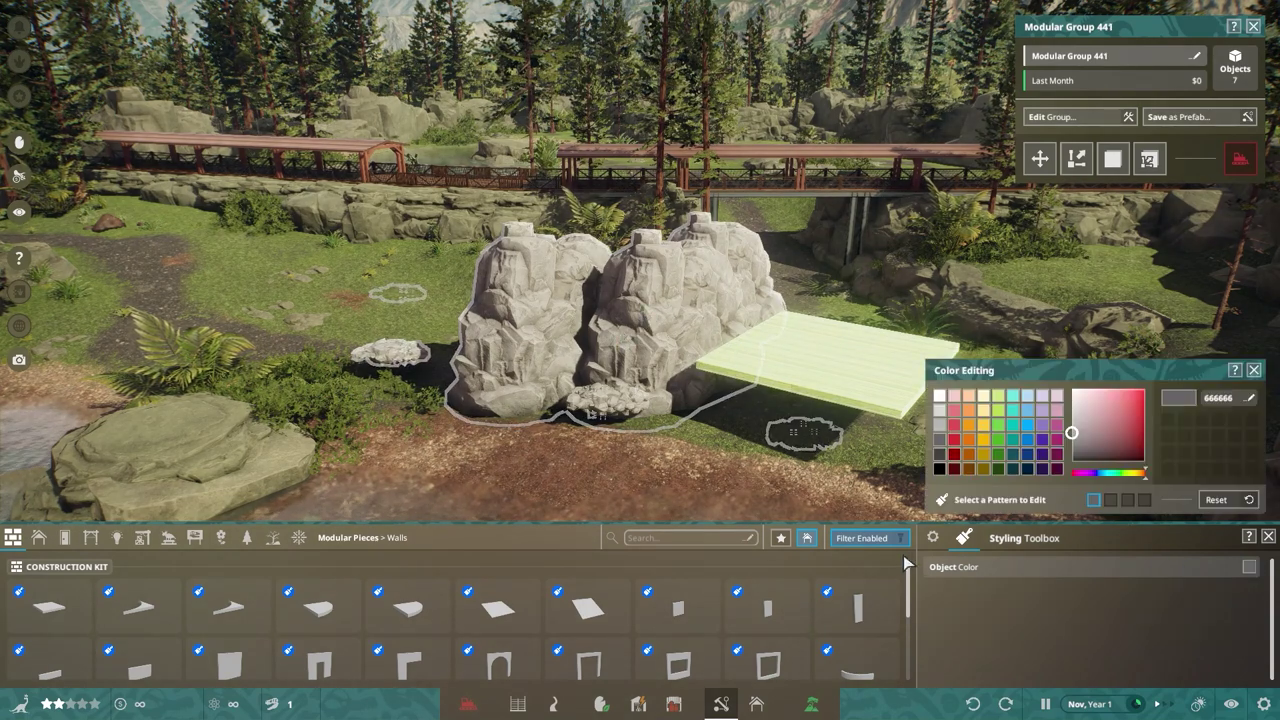
click(1008, 437)
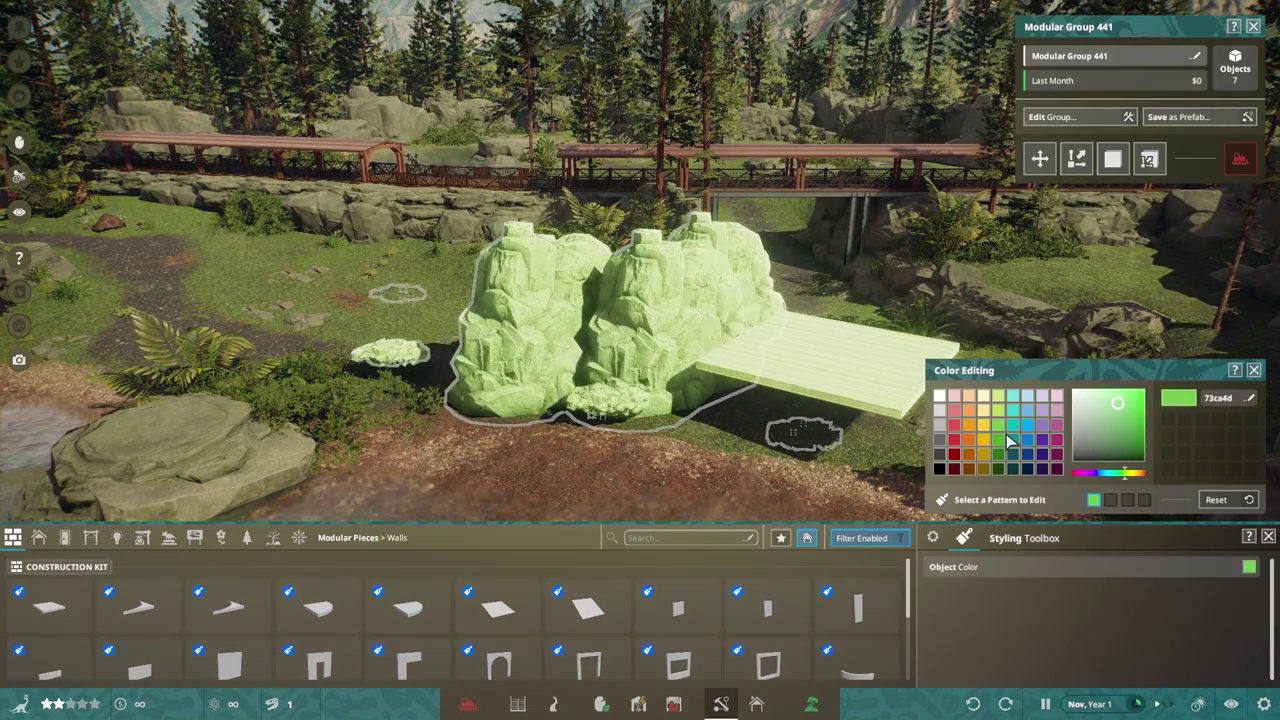
click(1253, 370)
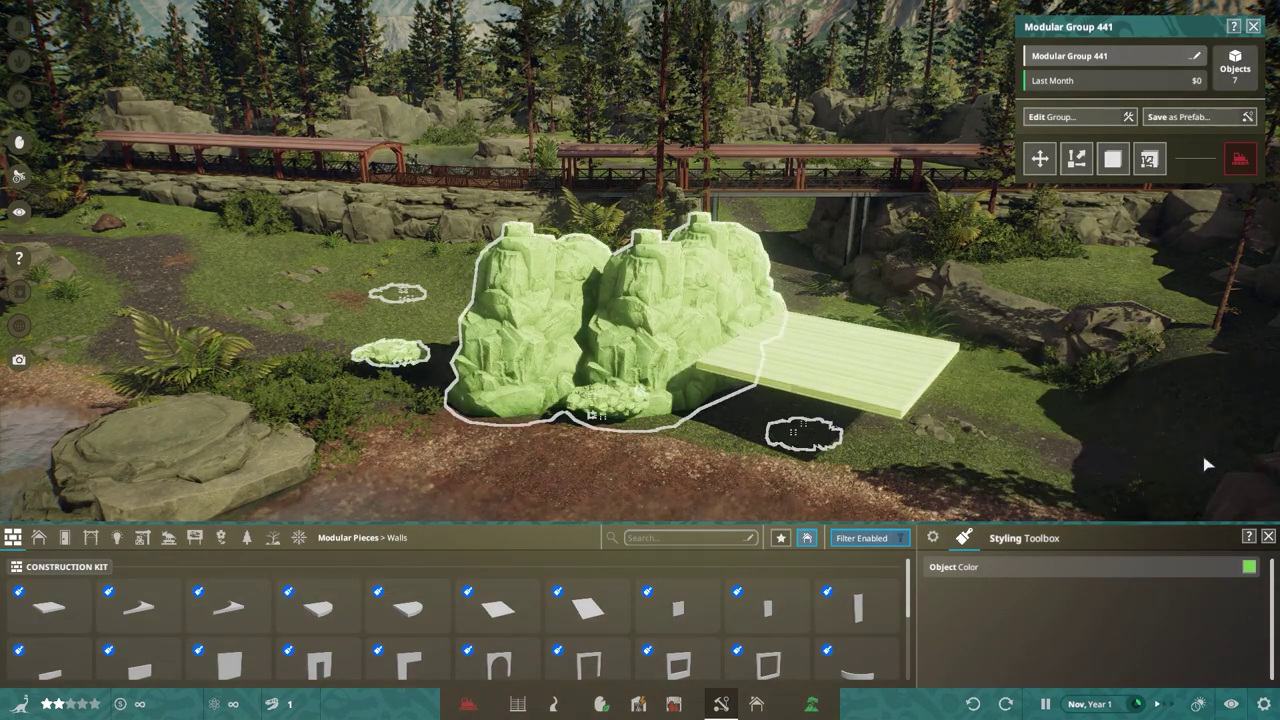
click(1268, 537)
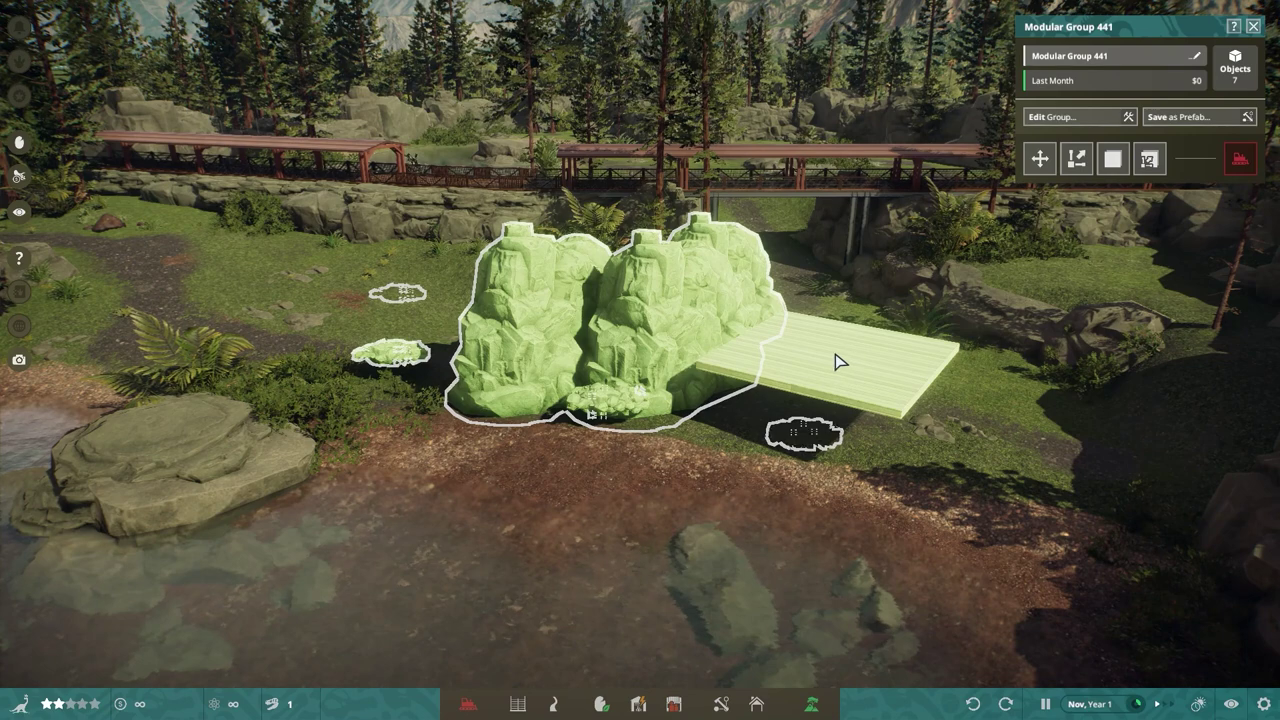
click(1253, 27)
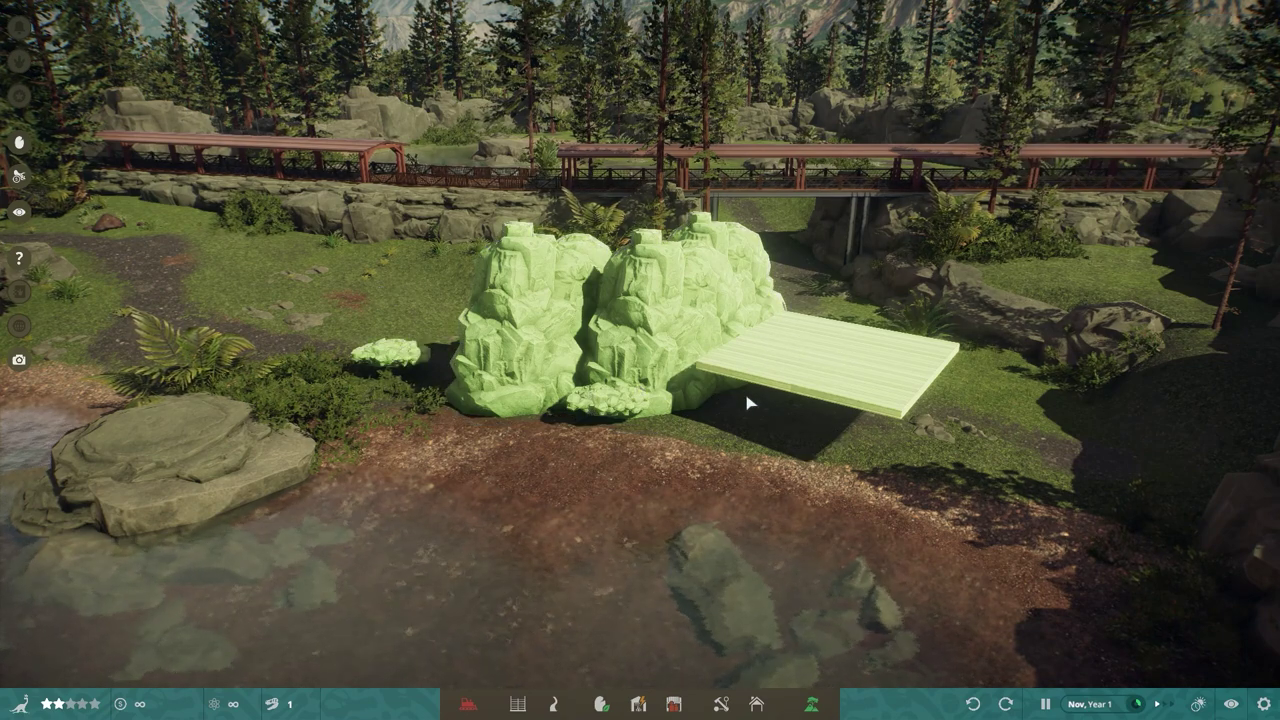